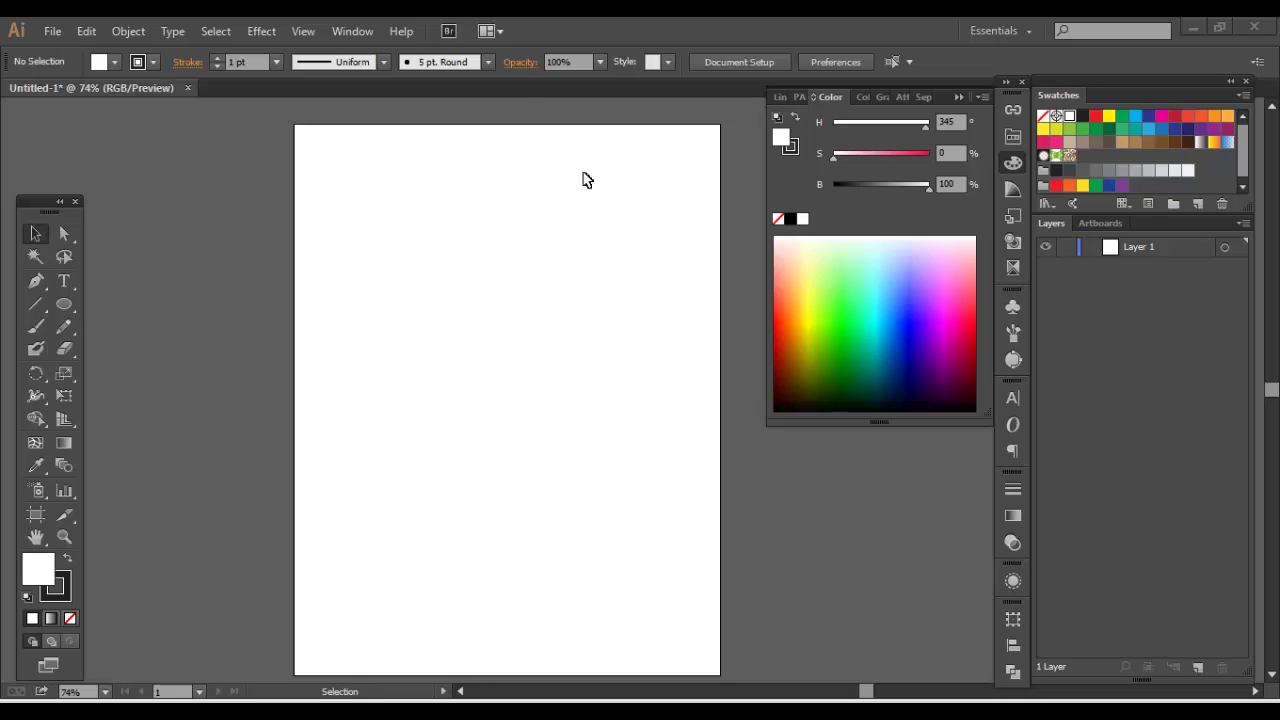
Show the Stroke panel from the dock, displaying a 1 pt stroke weight.
left_click(364, 39)
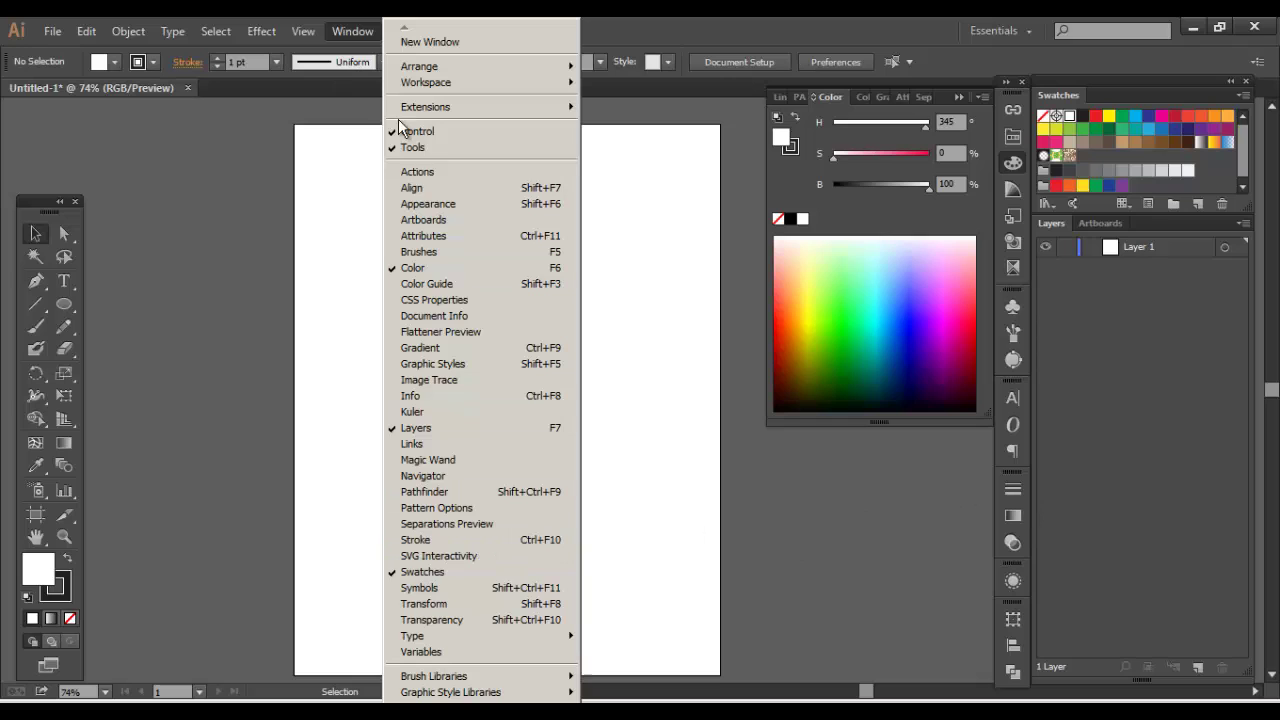
left_click(1013, 489)
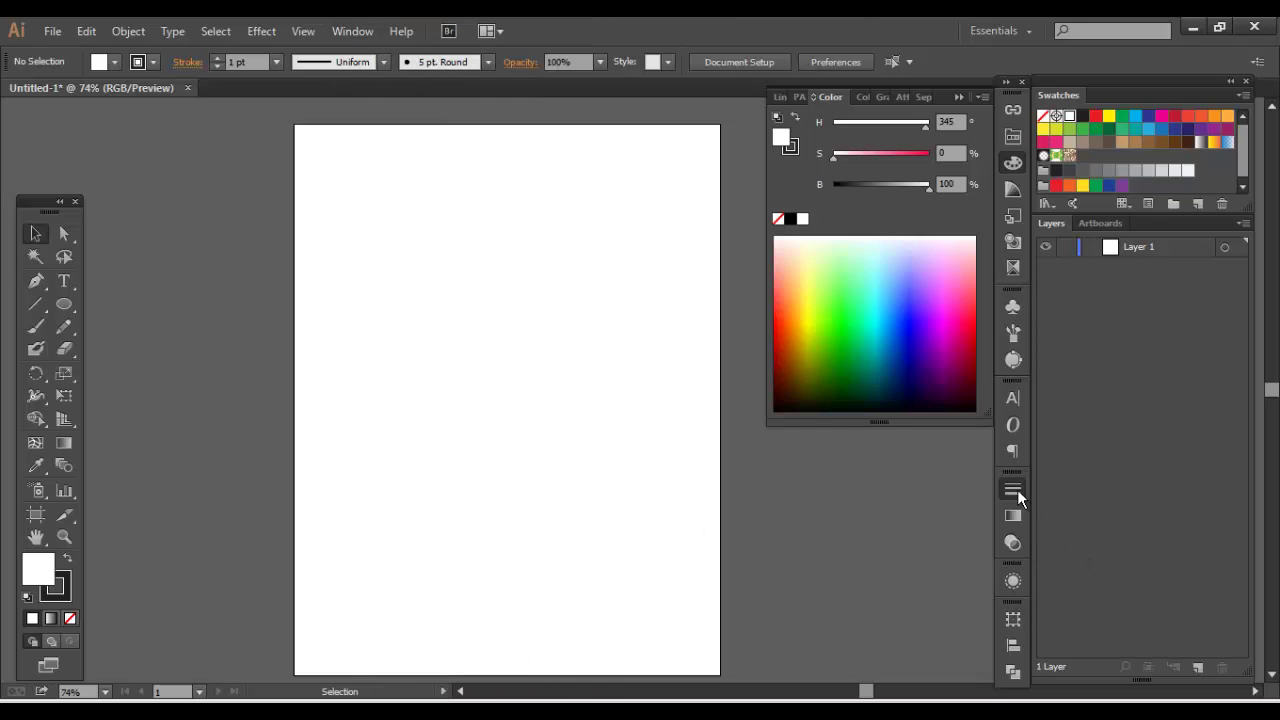
left_click(1013, 489)
left_click_drag(997, 492, 898, 495)
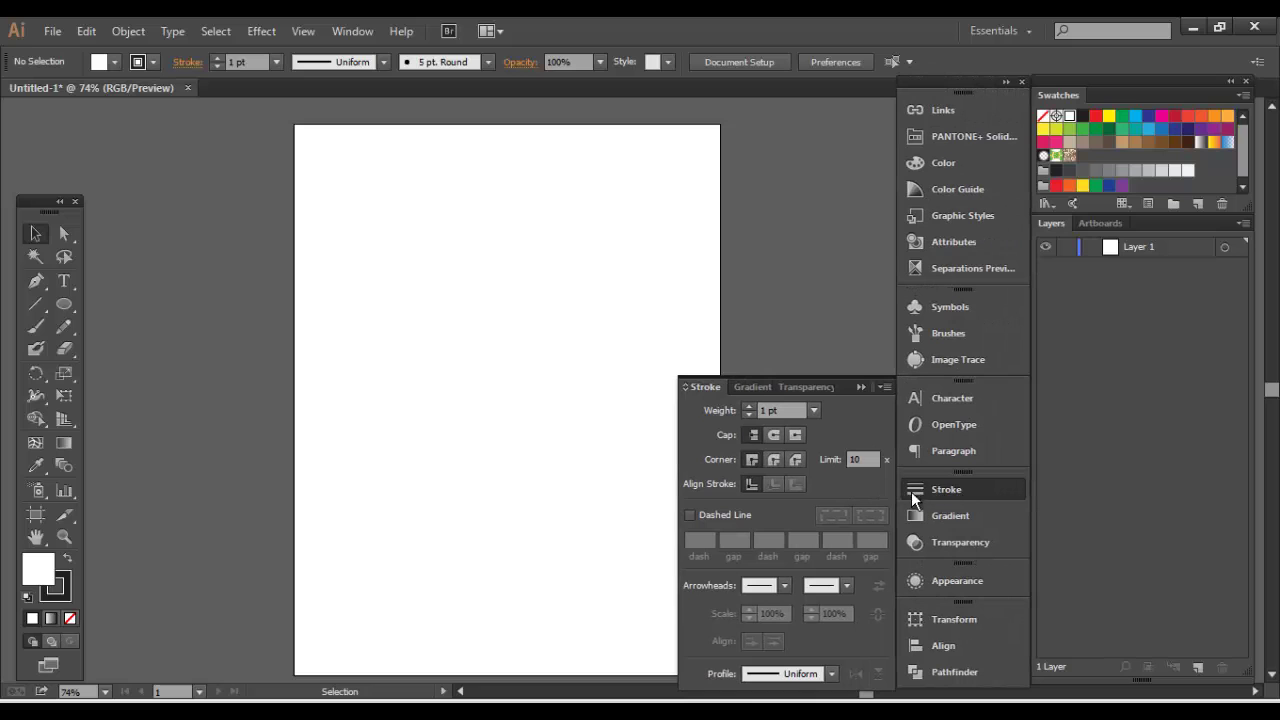
left_click_drag(897, 490, 1012, 484)
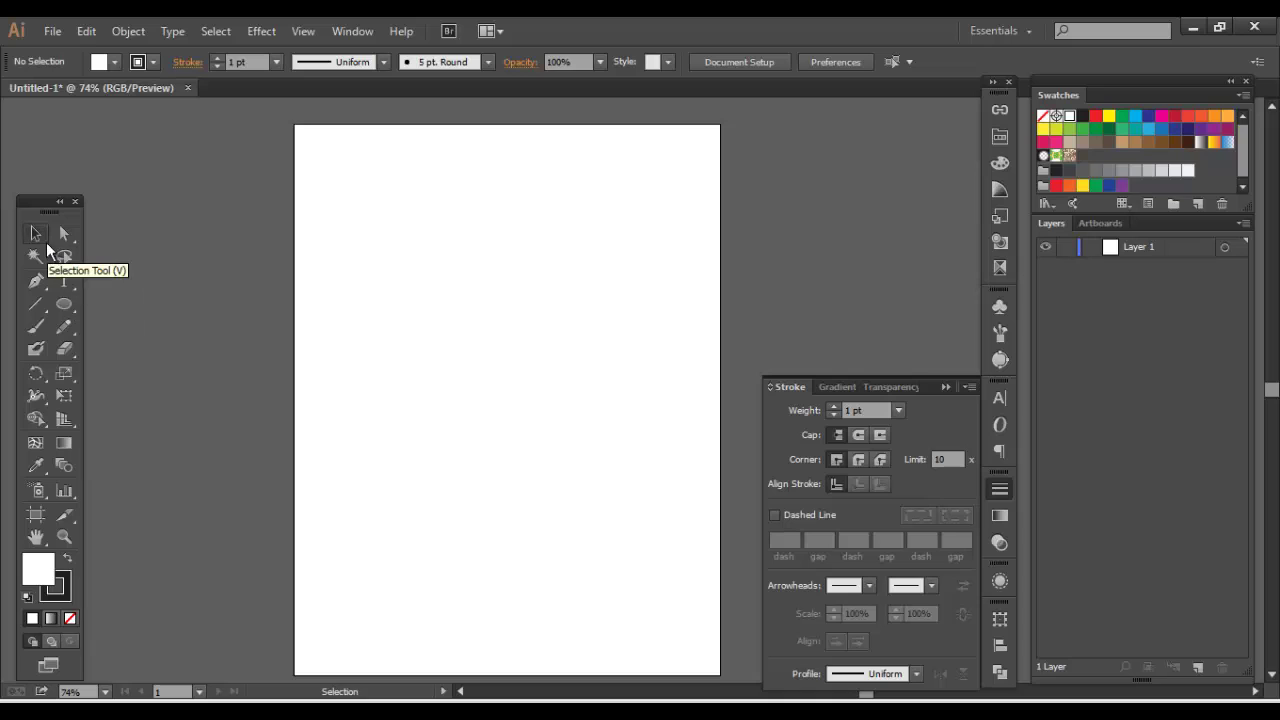
Draw a circle near the artboard's top left with the Ellipse Tool.
left_click(62, 304)
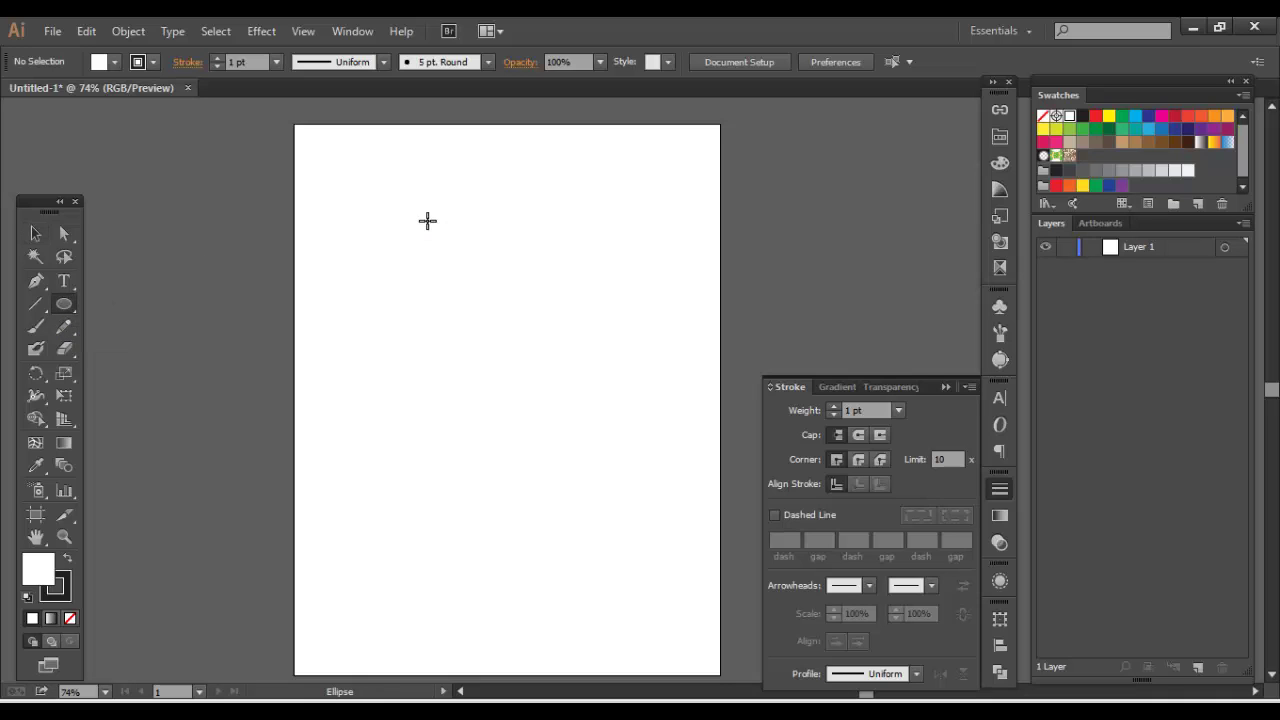
left_click_drag(432, 227, 369, 175)
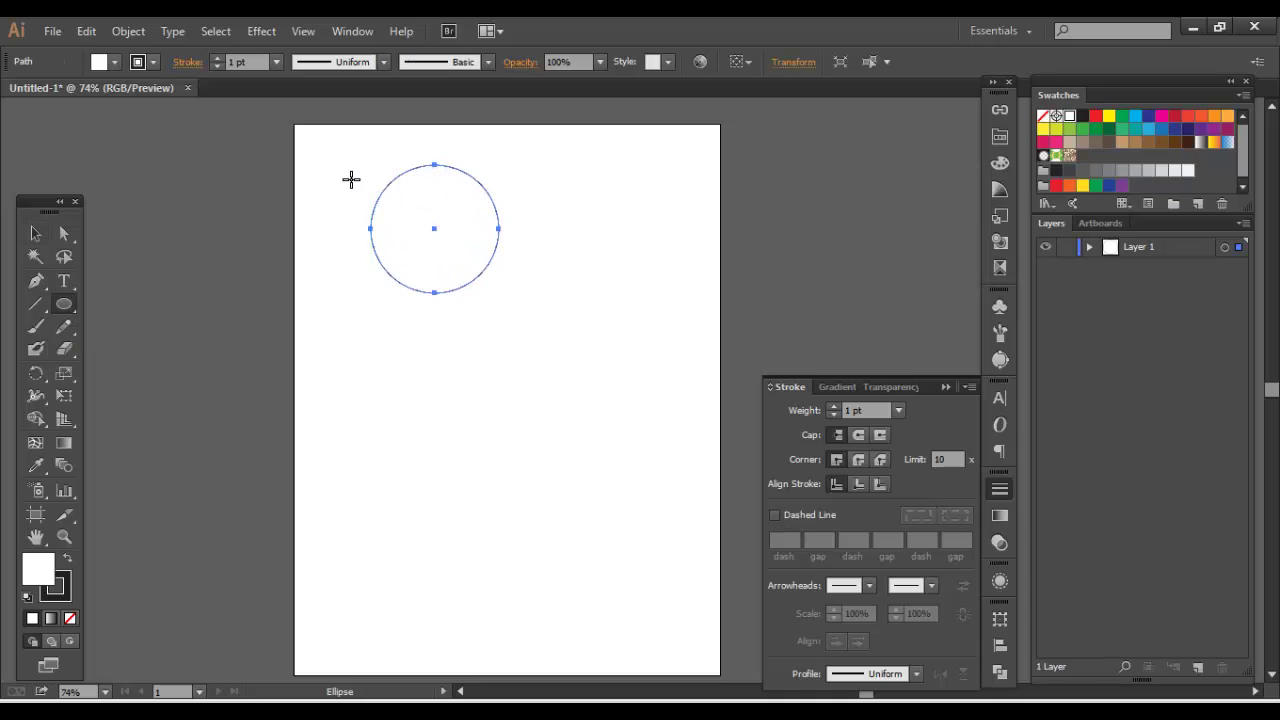
left_click(35, 233)
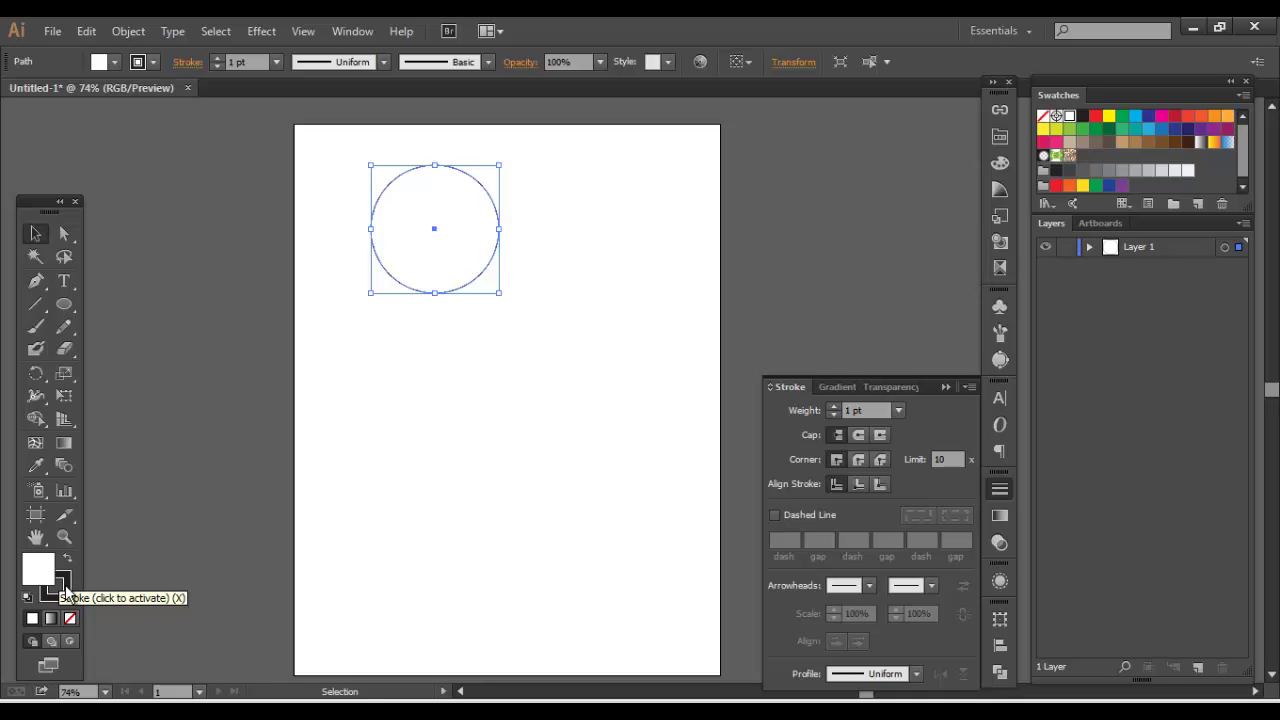
Show the transparency grid, zoom to 150% and centre the circle in view.
key("ctrl+shift+d")
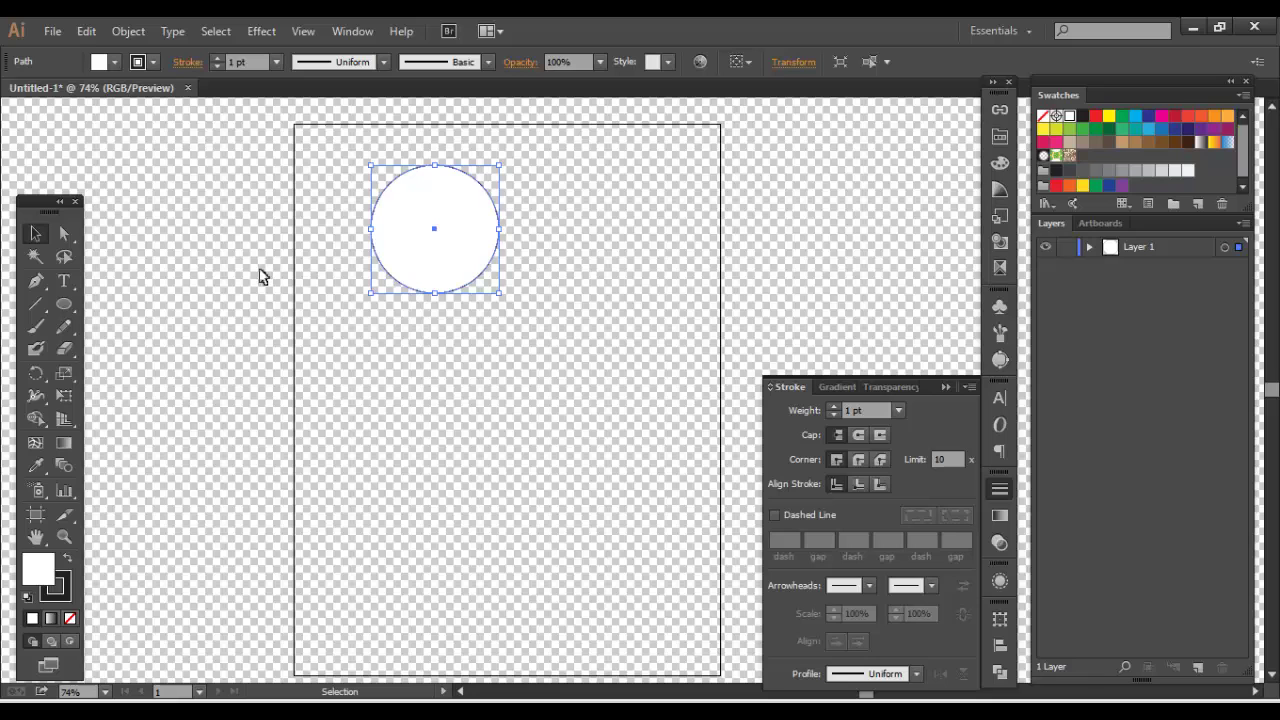
scroll(280, 260, "up", 3)
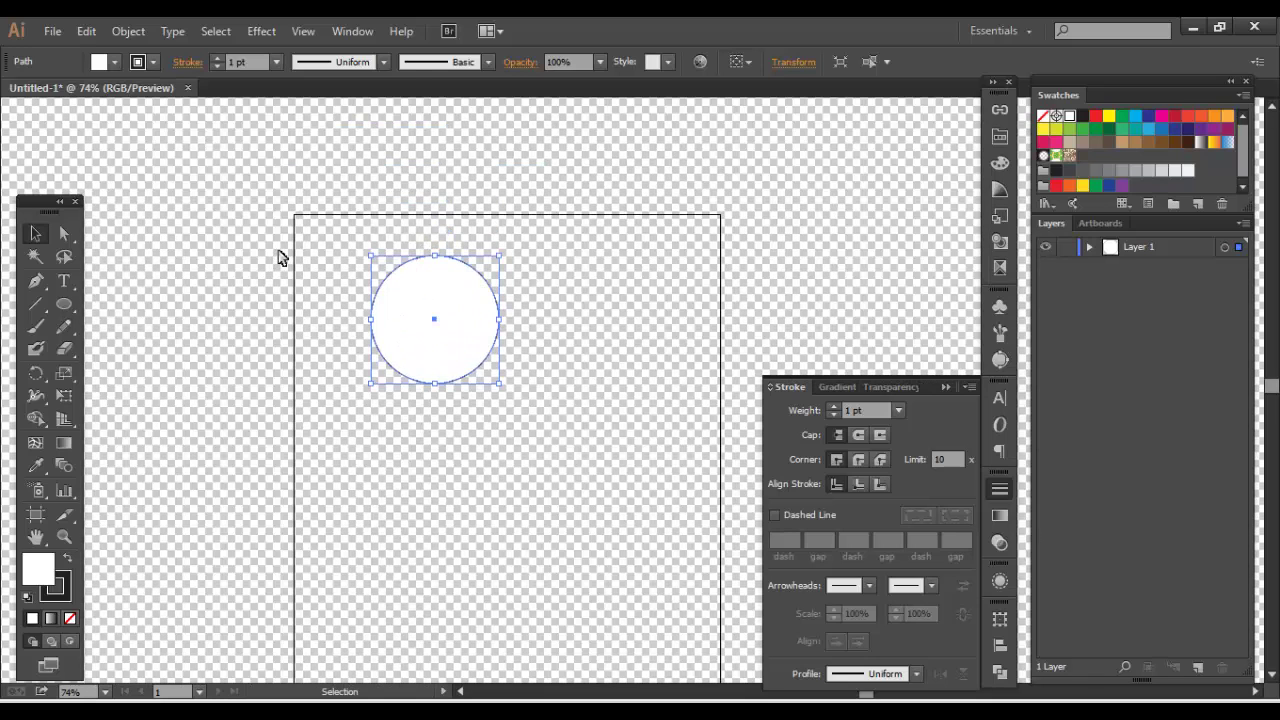
key("ctrl+1")
key("v")
key("ctrl+plus")
left_click_drag(386, 251, 531, 346)
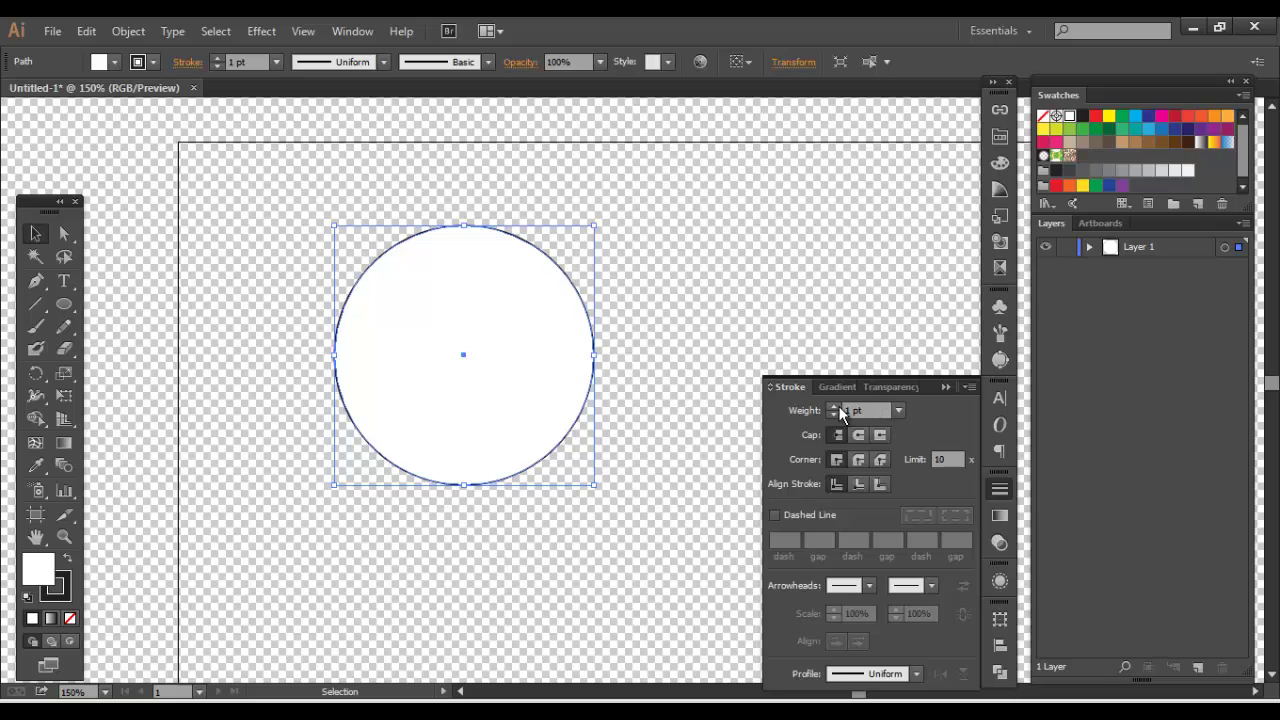
left_click(903, 411)
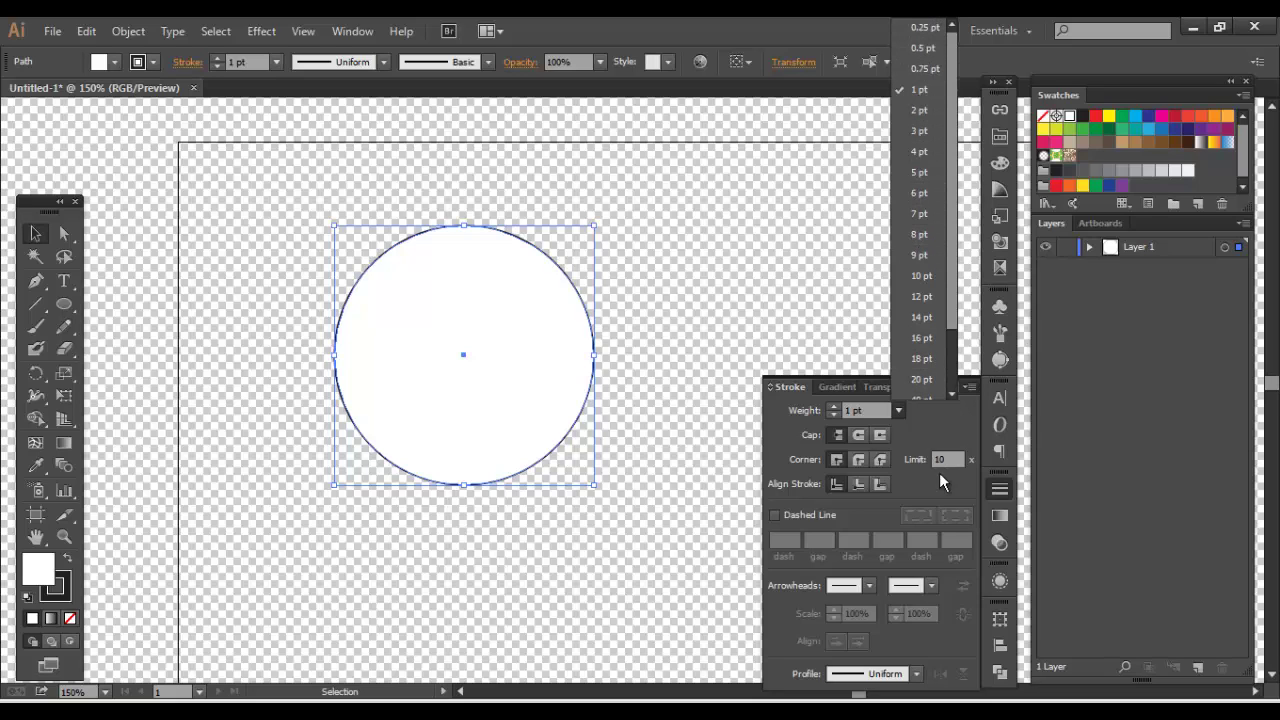
left_click(929, 441)
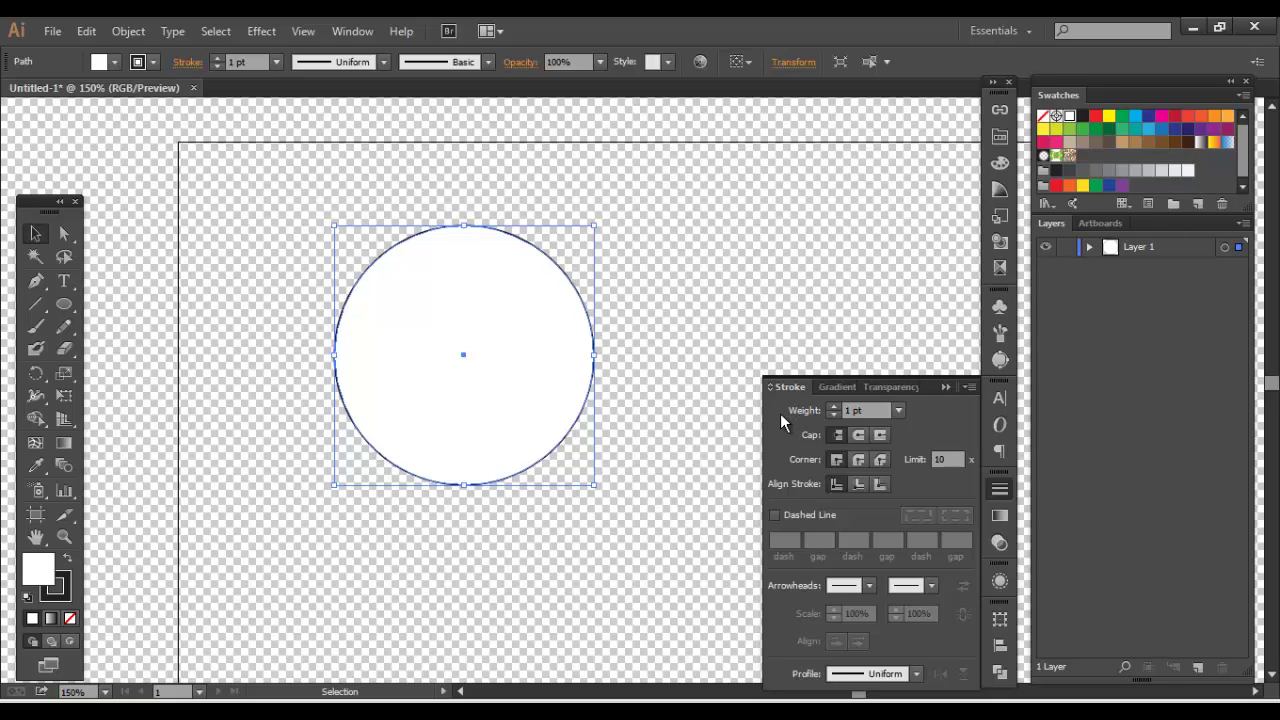
left_click(834, 405)
left_click(834, 405)
left_click(834, 405)
left_click(834, 405)
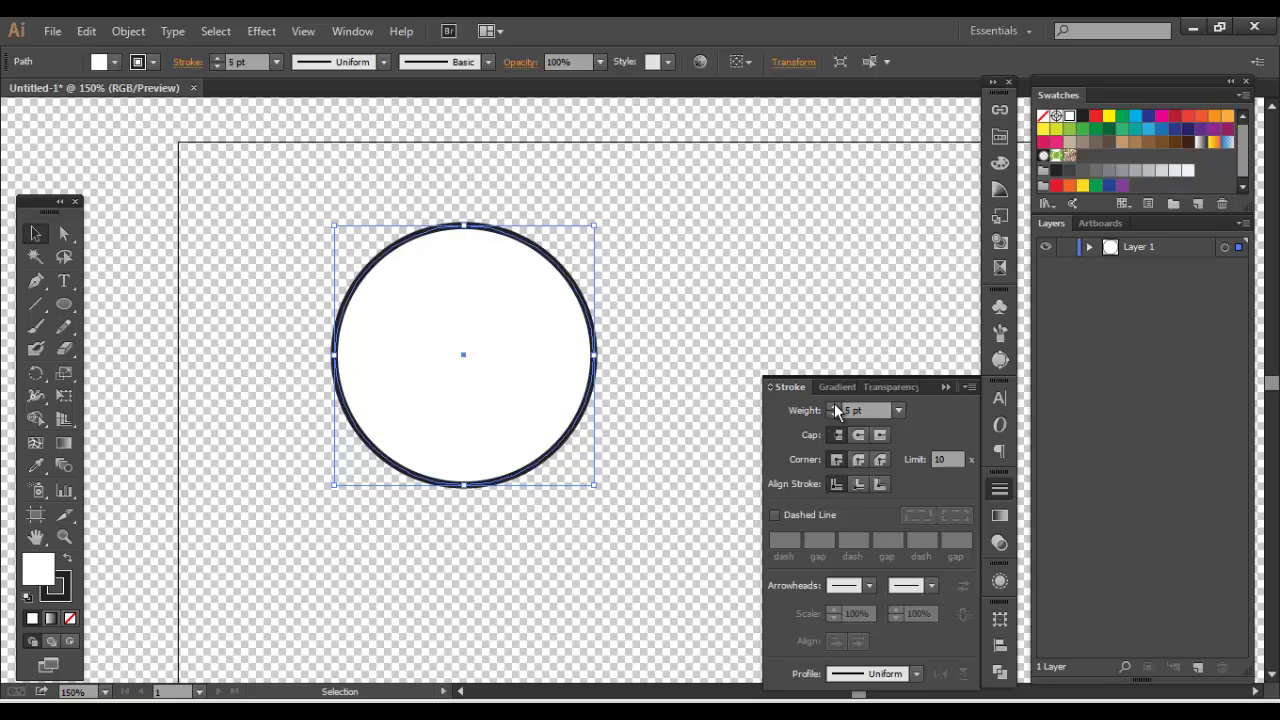
left_click(834, 405)
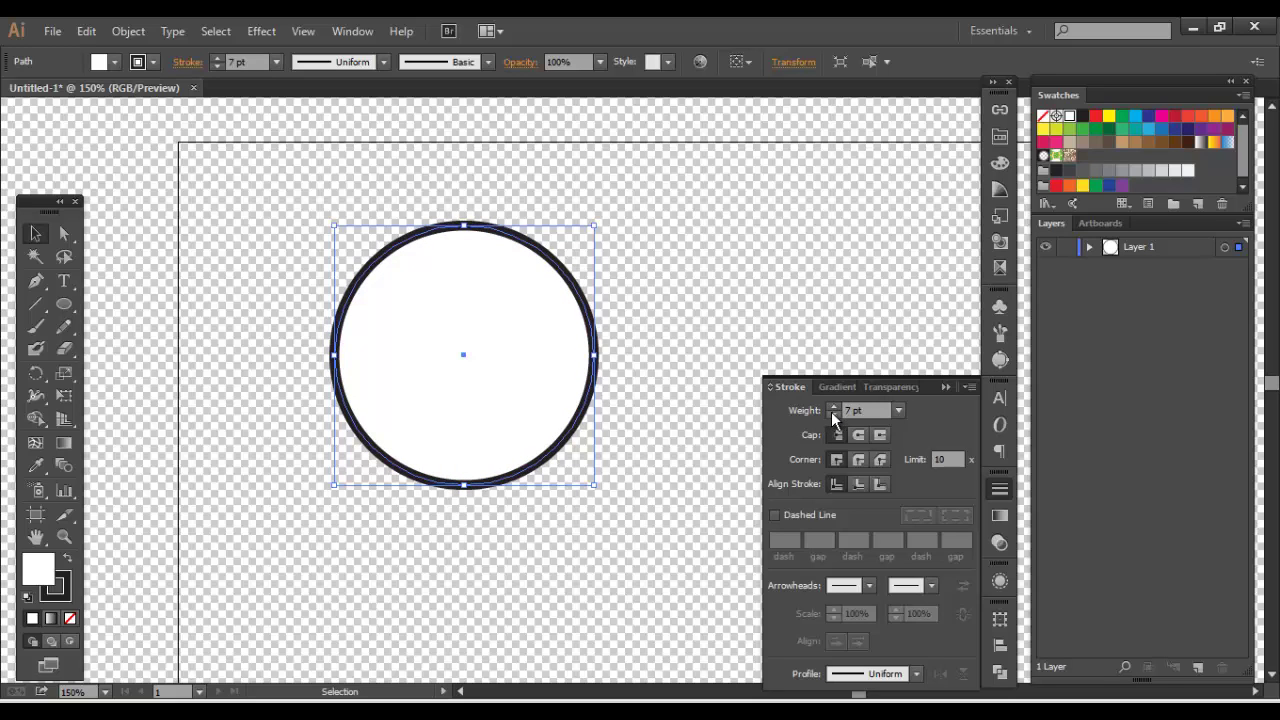
left_click(834, 415)
left_click(834, 415)
left_click(834, 415)
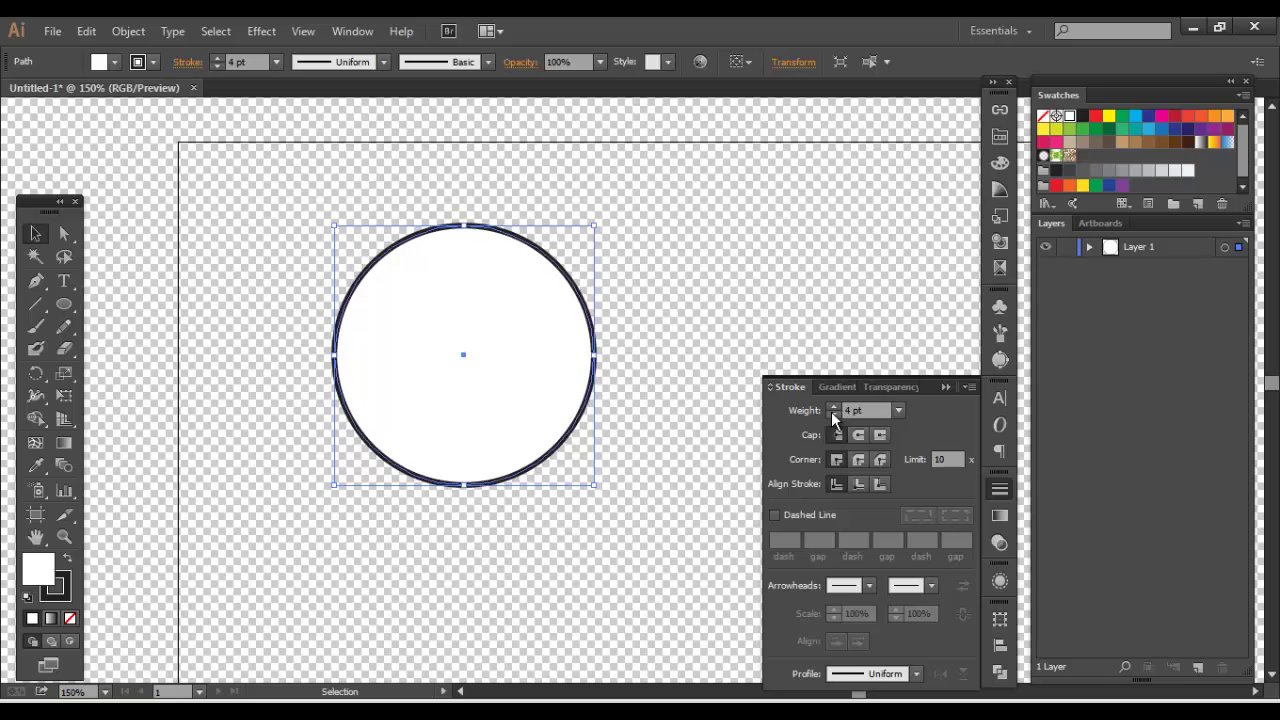
left_click(834, 415)
left_click(834, 416)
left_click(834, 416)
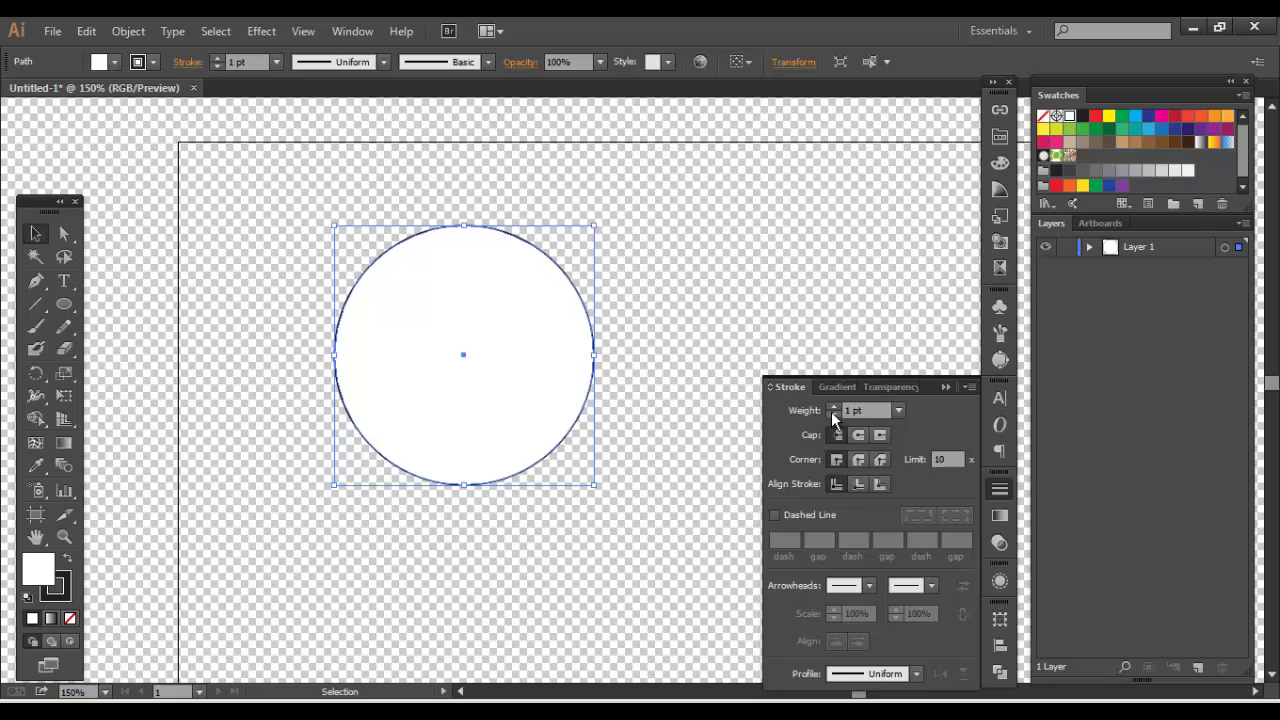
left_click(834, 416)
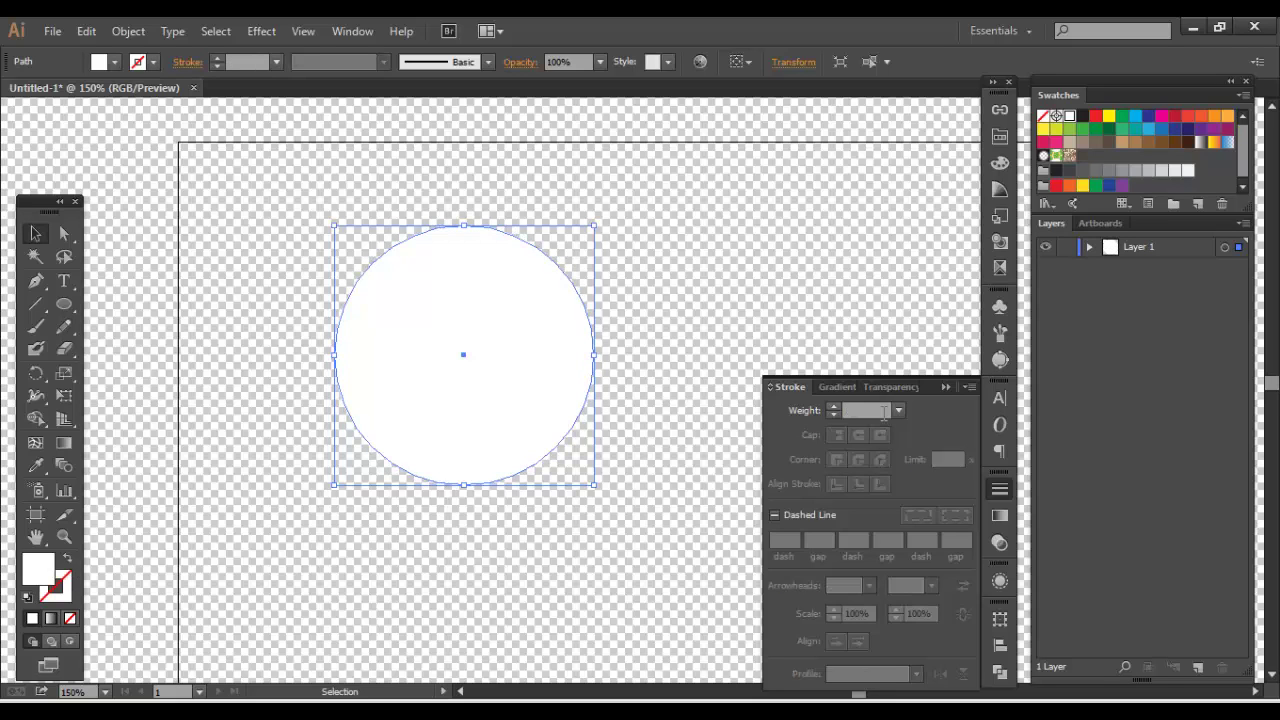
left_click(834, 406)
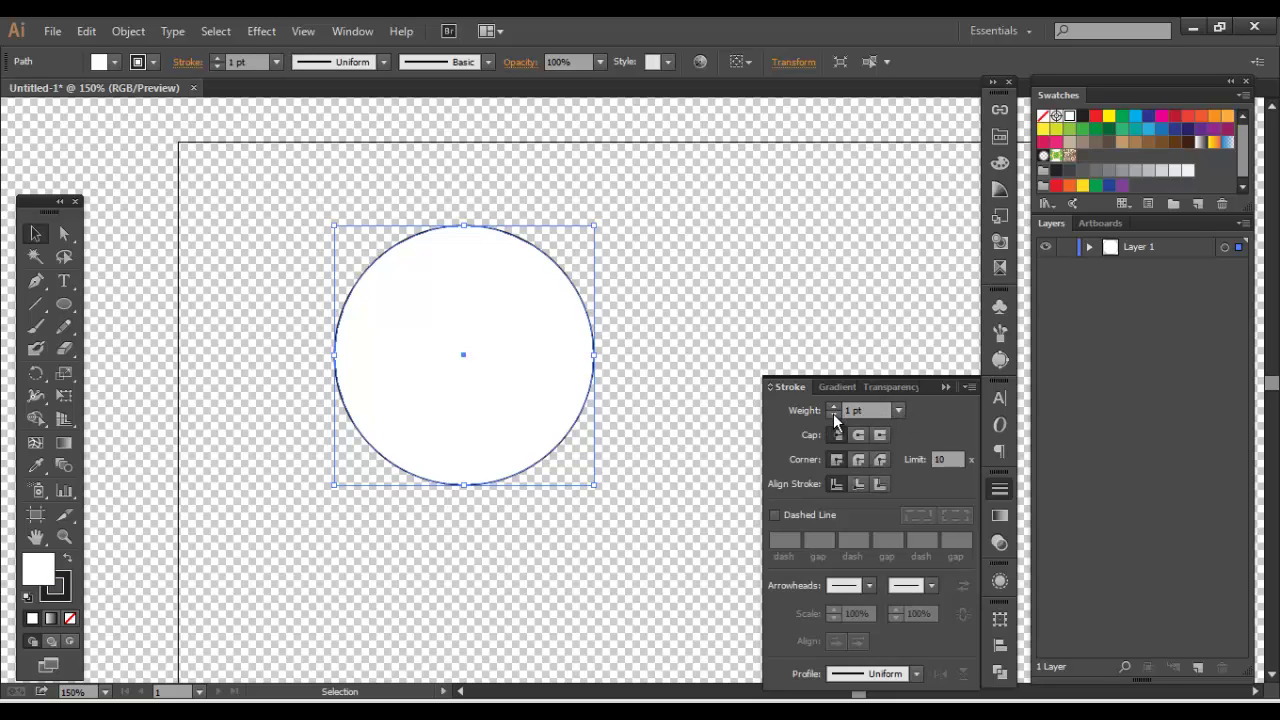
left_click(834, 416)
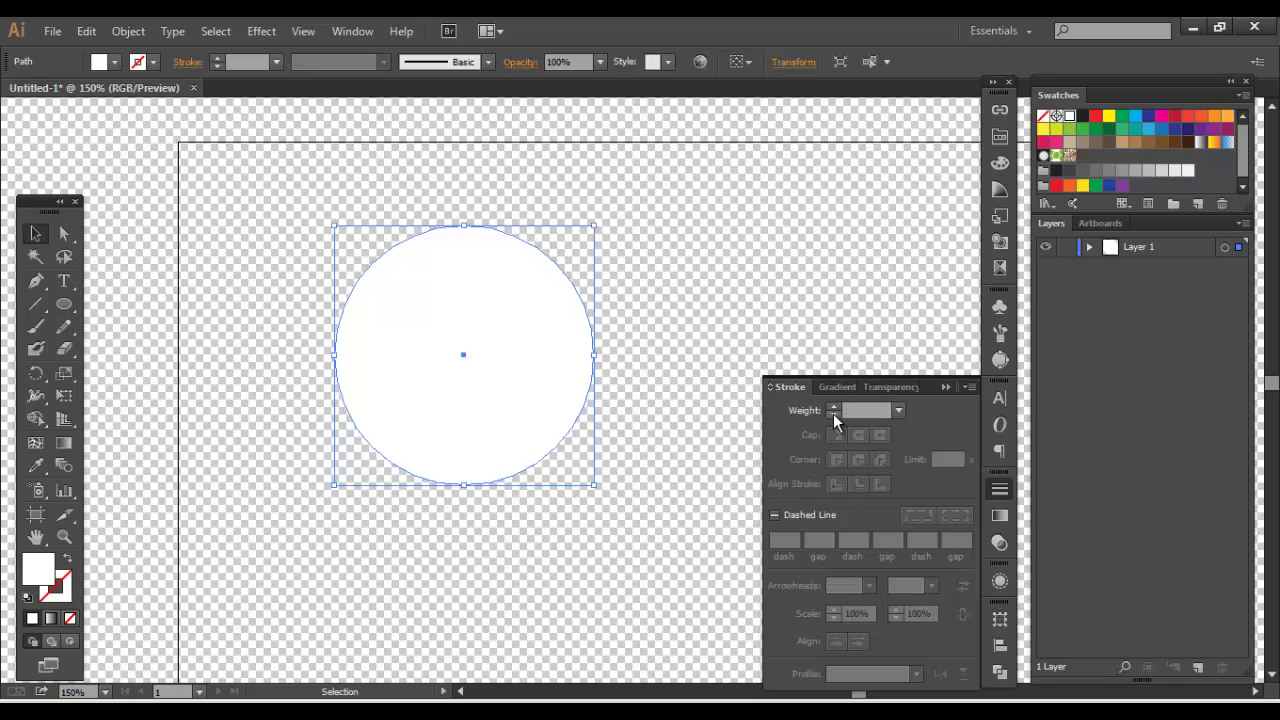
left_click(896, 411)
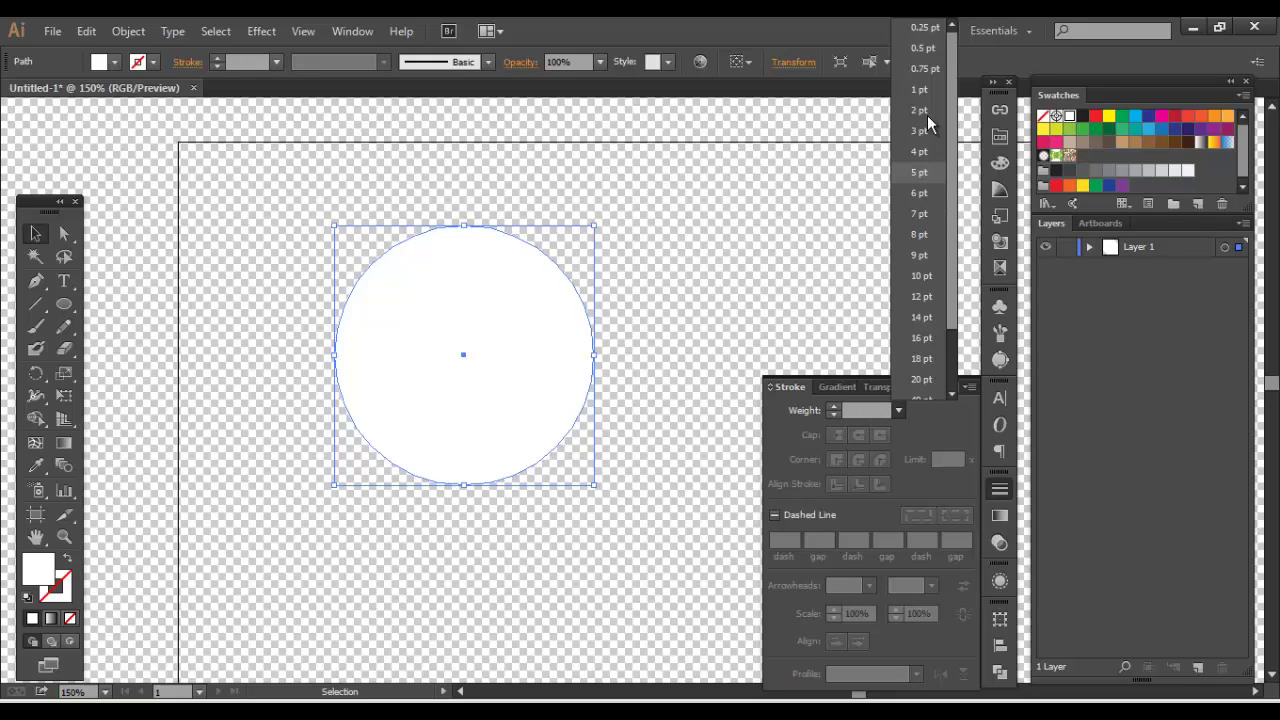
left_click(923, 69)
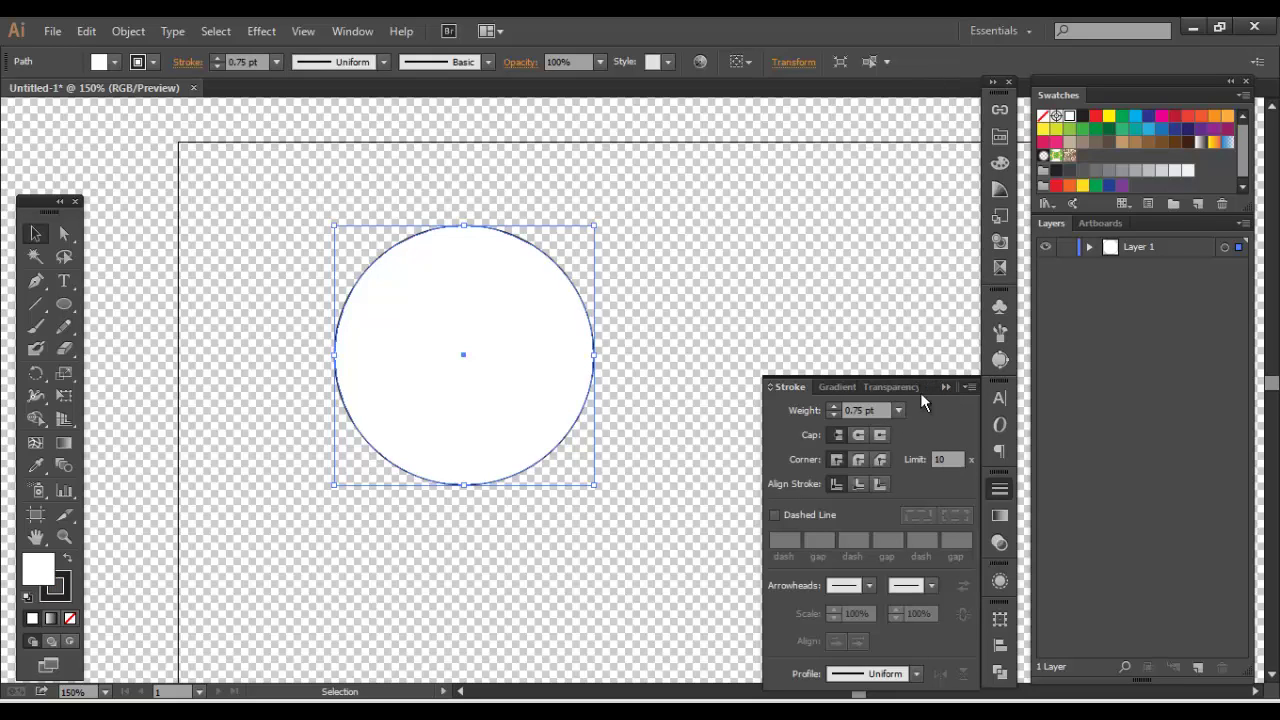
left_click(898, 410)
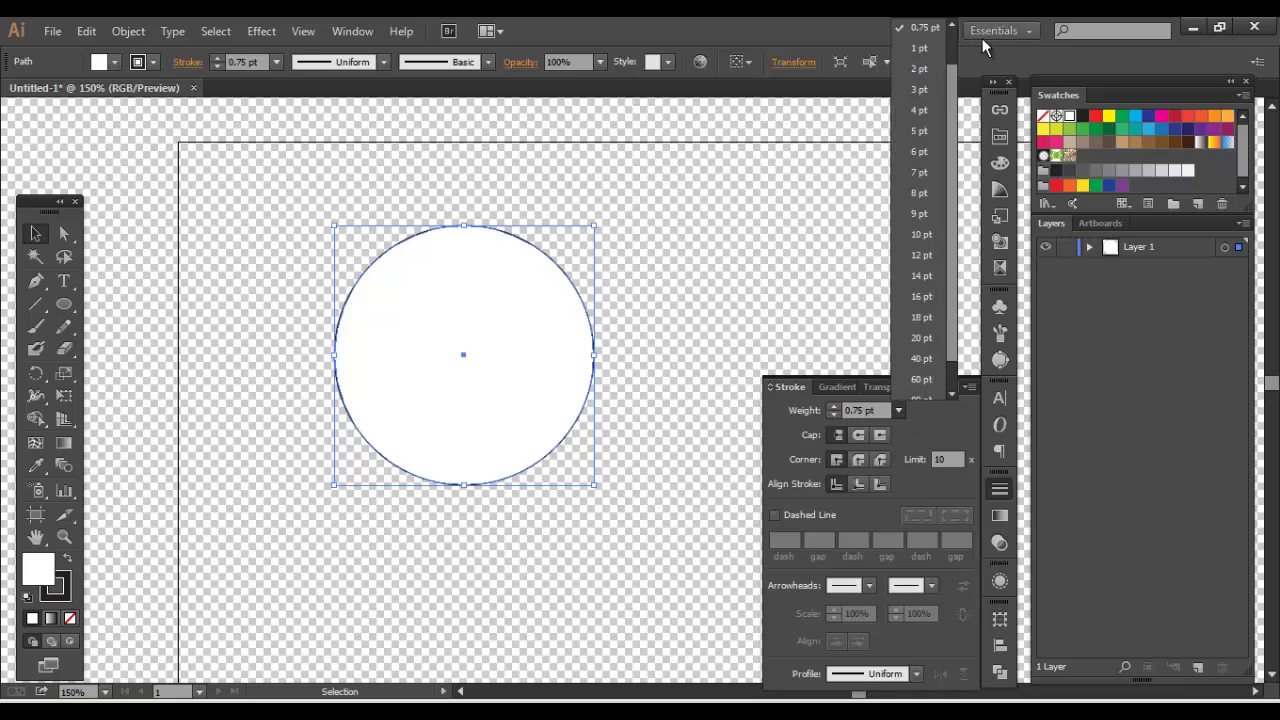
left_click_drag(955, 110, 950, 28)
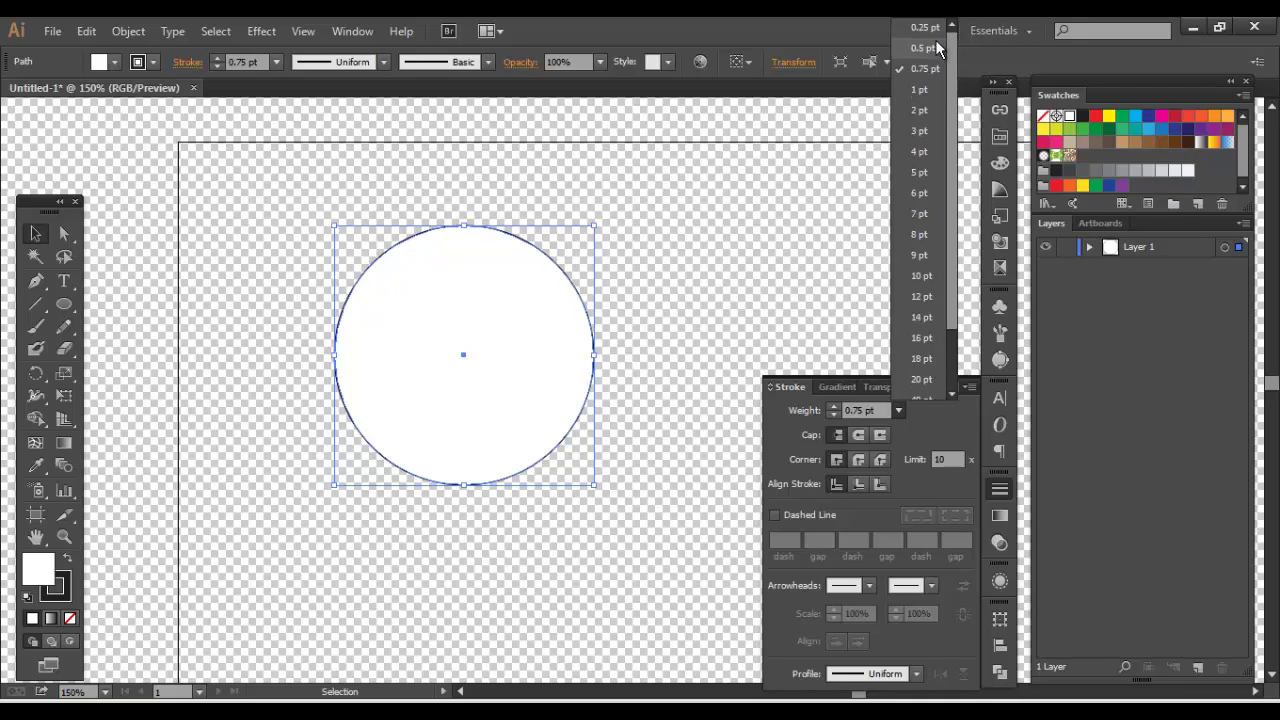
left_click(935, 47)
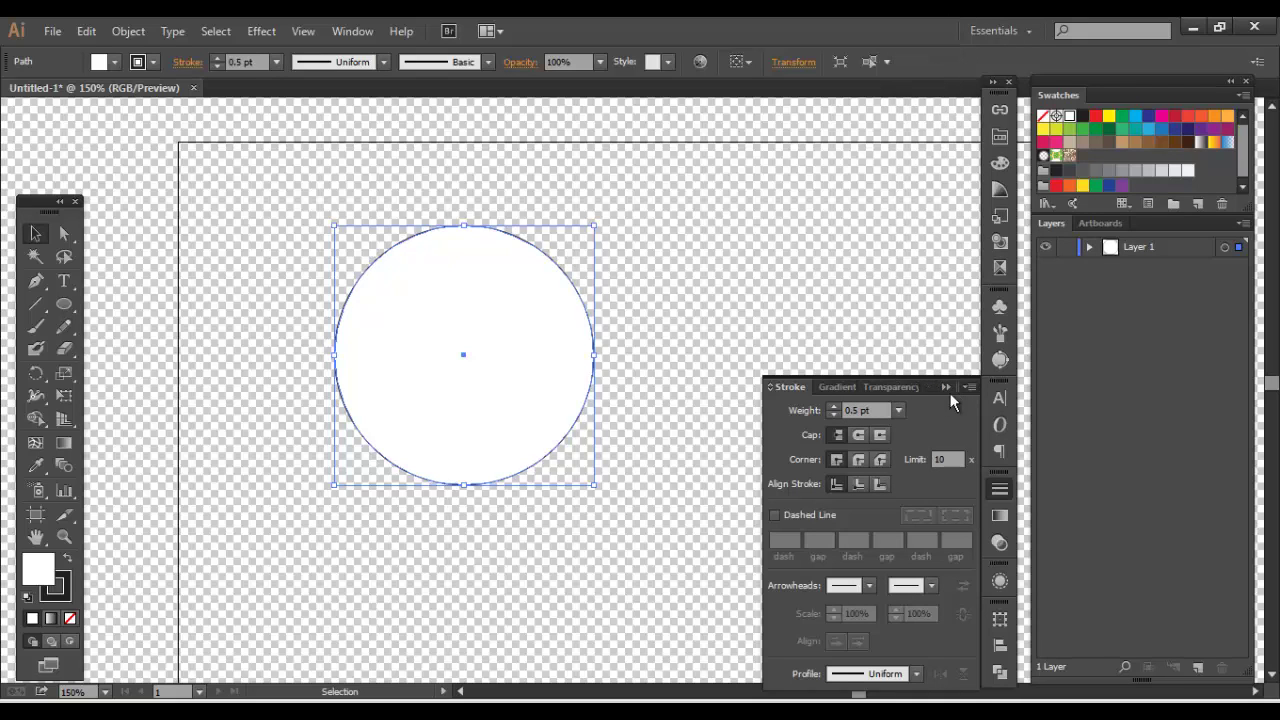
left_click(834, 406)
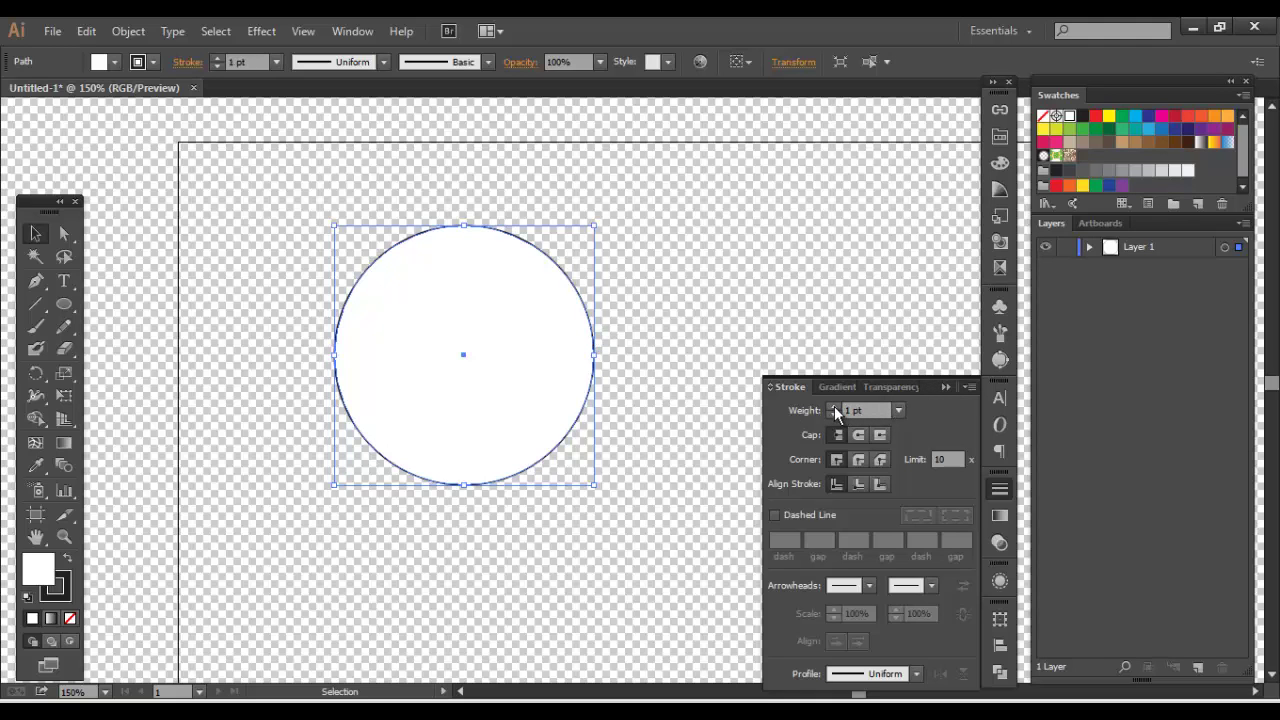
Hide the transparency grid and return to 100% view over the artboard's upper area.
left_click_drag(634, 191, 627, 213)
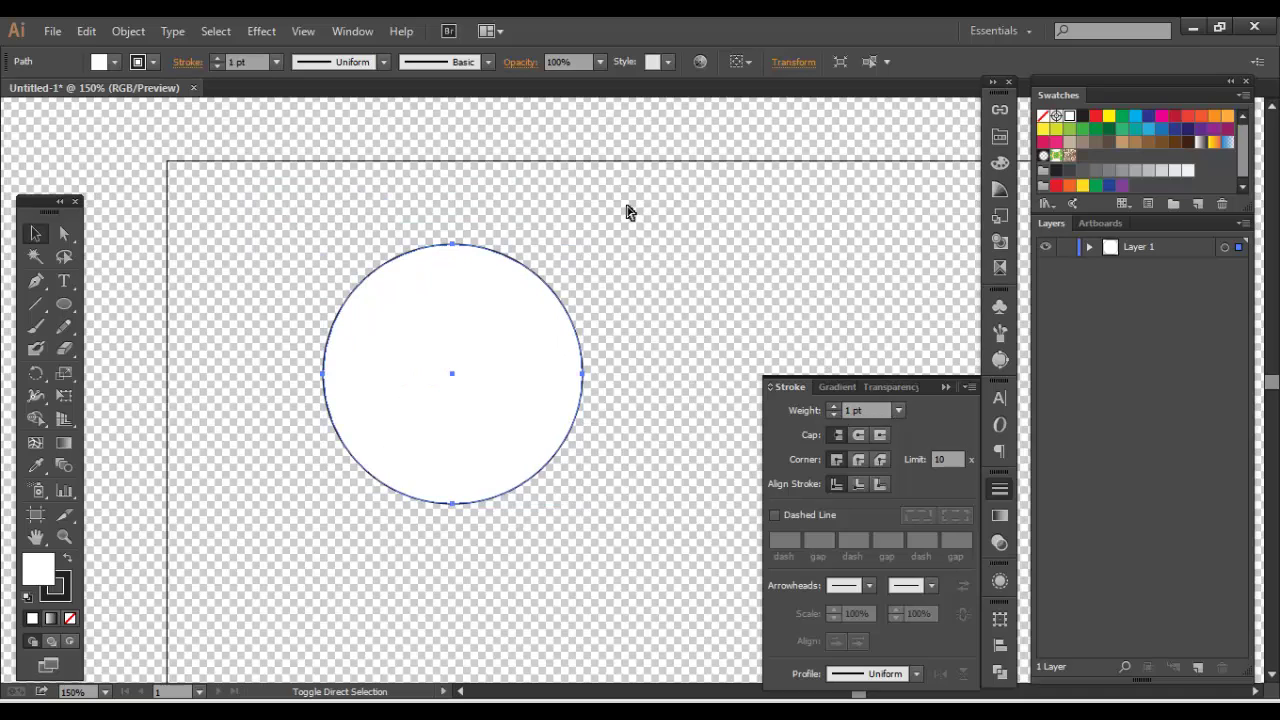
key("ctrl+shift+d")
key("a")
key("v")
key("ctrl+1")
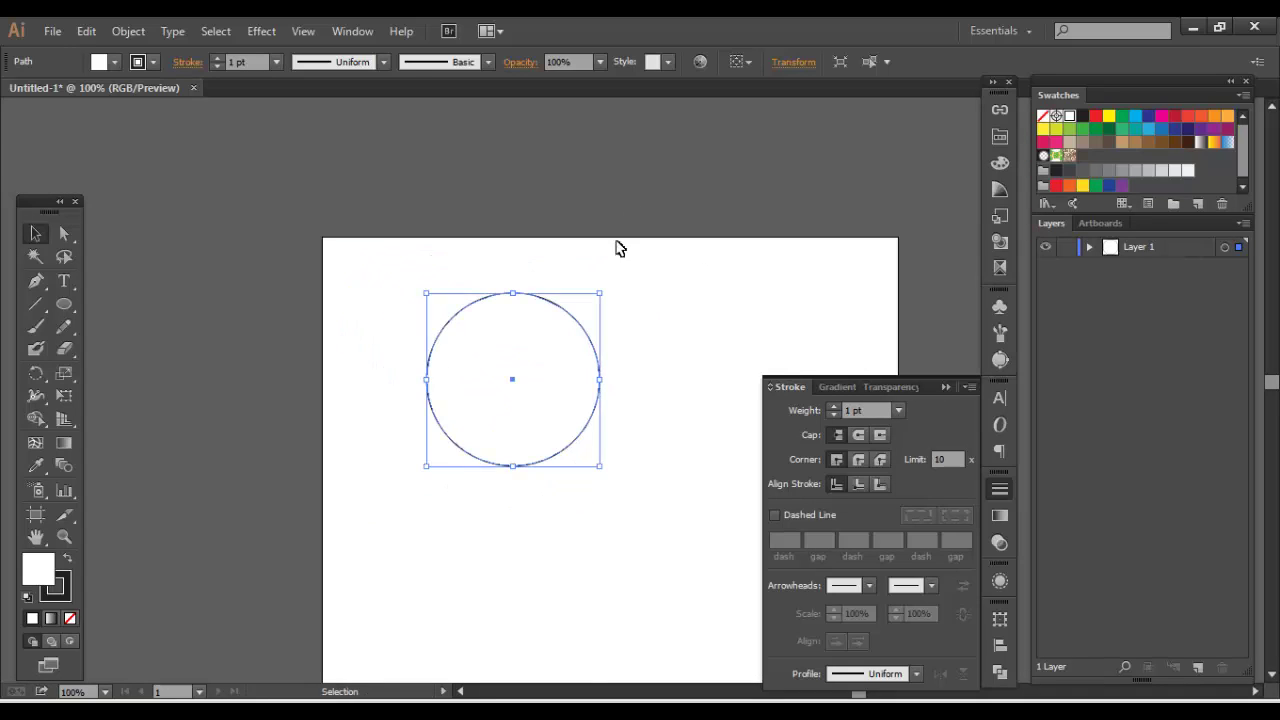
left_click_drag(617, 246, 546, 154)
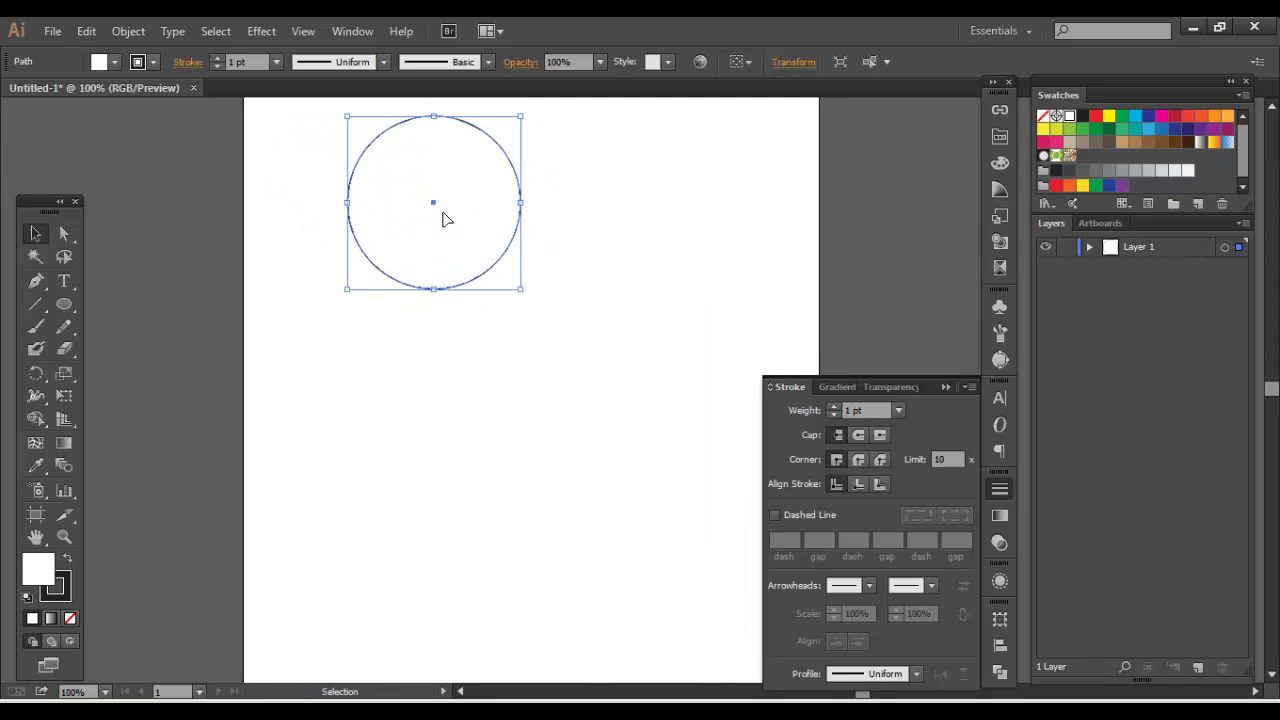
Remove the circle's white fill and draw a straight line below it.
left_click(70, 617)
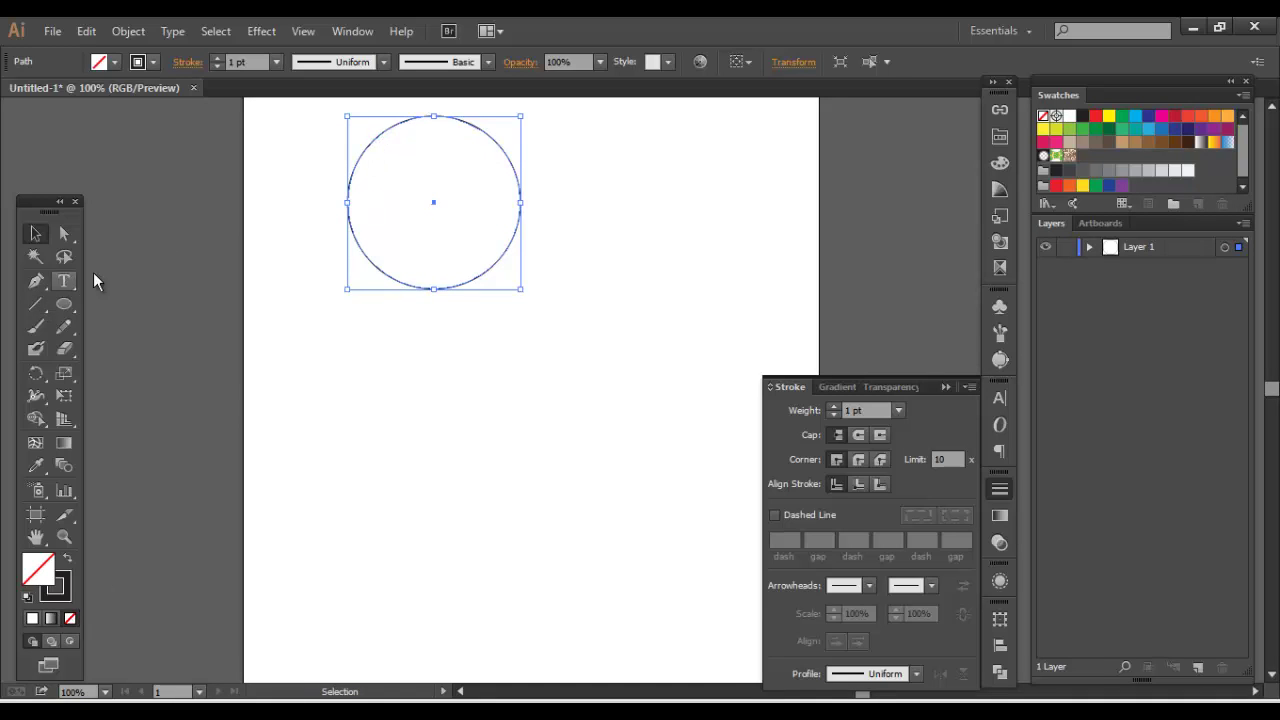
key("ctrl+shift+a")
left_click(35, 304)
left_click_drag(315, 317, 651, 351)
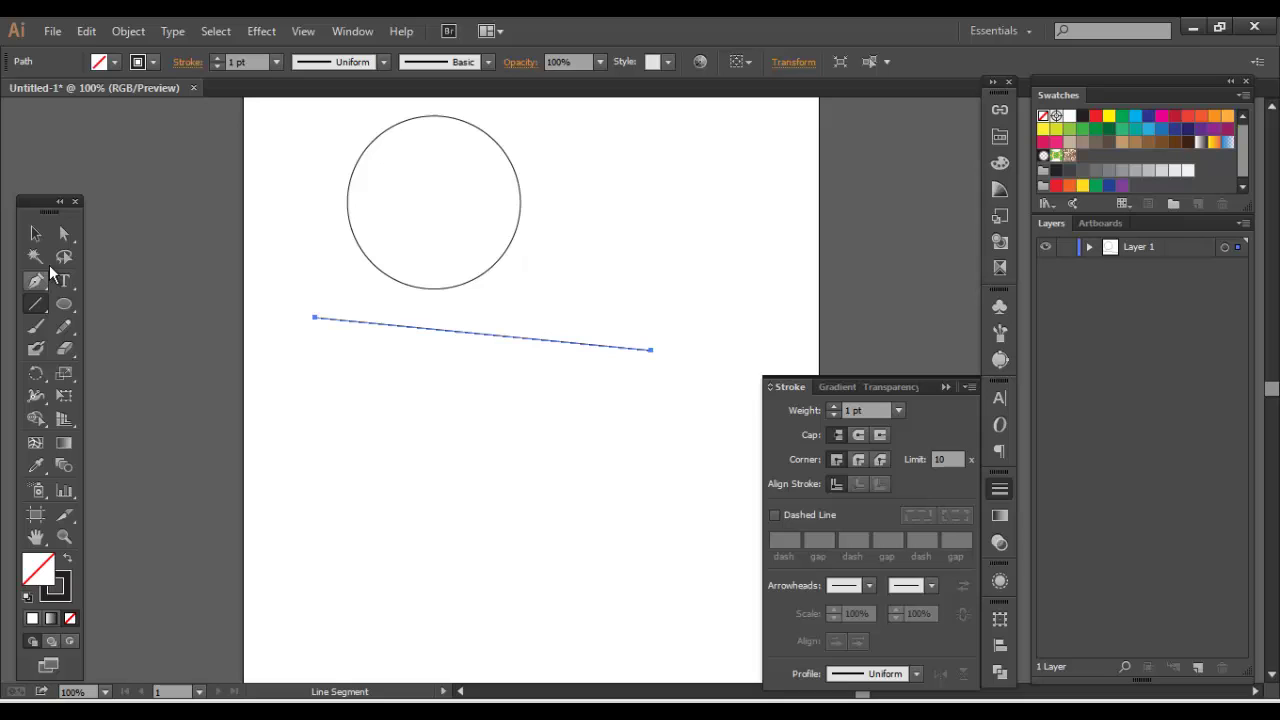
left_click(47, 240)
left_click(365, 385)
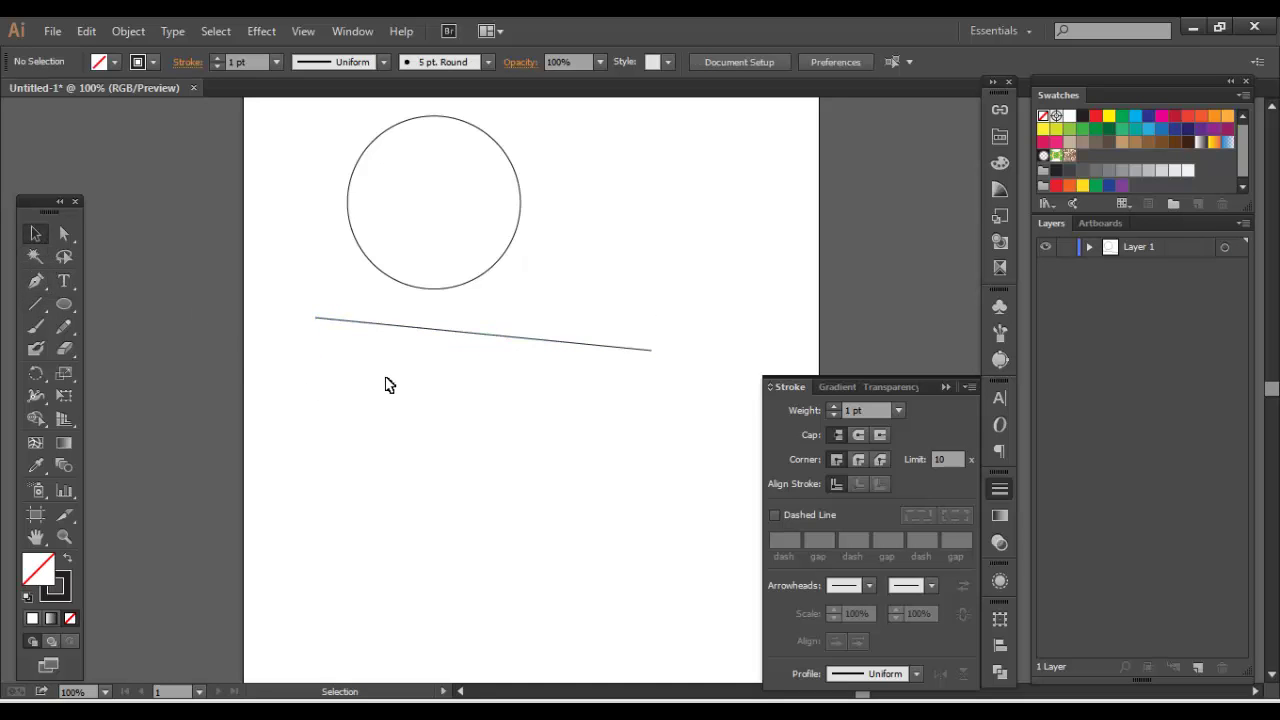
Draw a wavy Pen-tool curve with smooth anchors beneath the straight line.
left_click(35, 281)
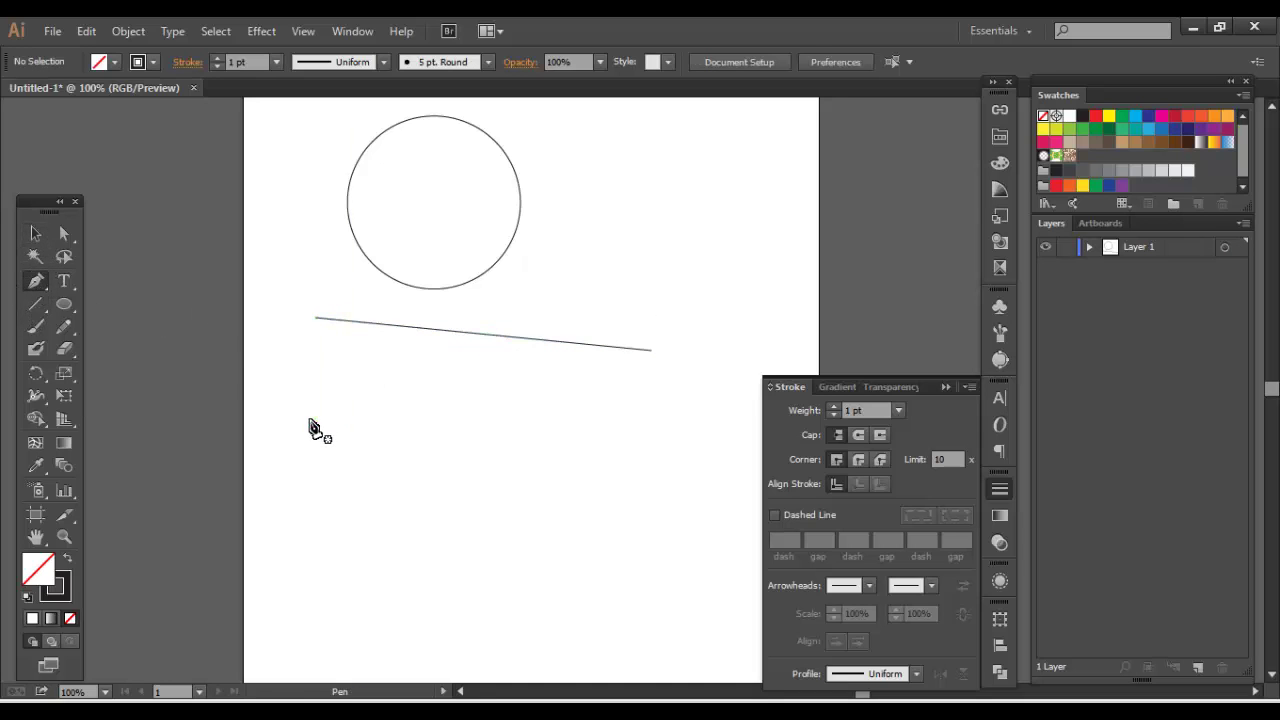
left_click(308, 418)
left_click_drag(424, 385, 471, 413)
left_click_drag(572, 427, 634, 411)
left_click_drag(708, 432, 728, 459)
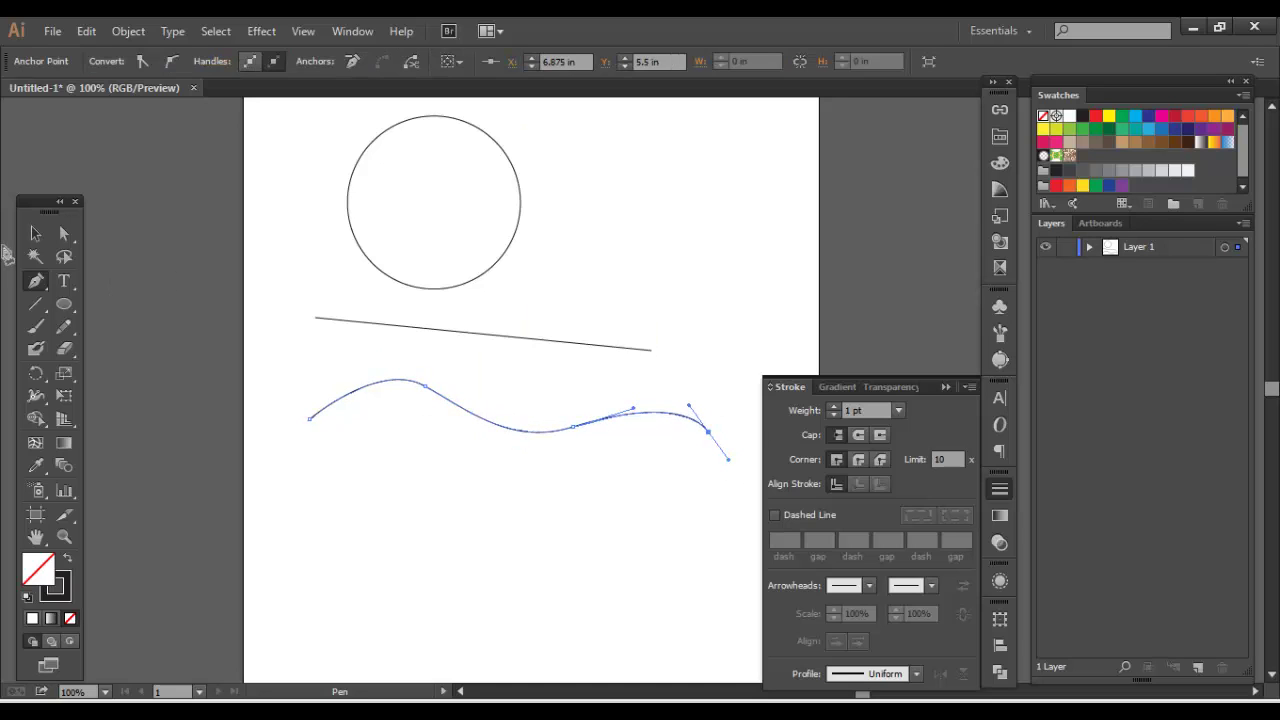
key("v")
left_click(254, 251)
scroll(230, 258, "down", 2)
scroll(230, 258, "right", 1)
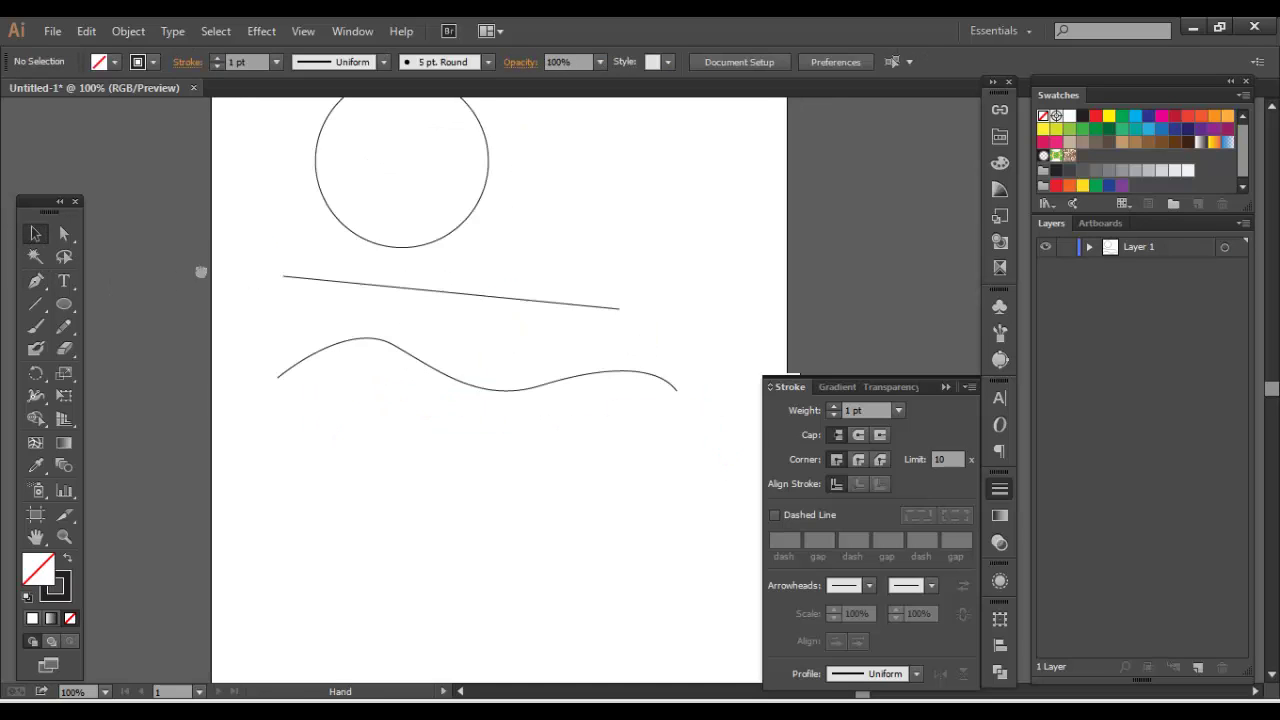
left_click(34, 333)
left_click(33, 336)
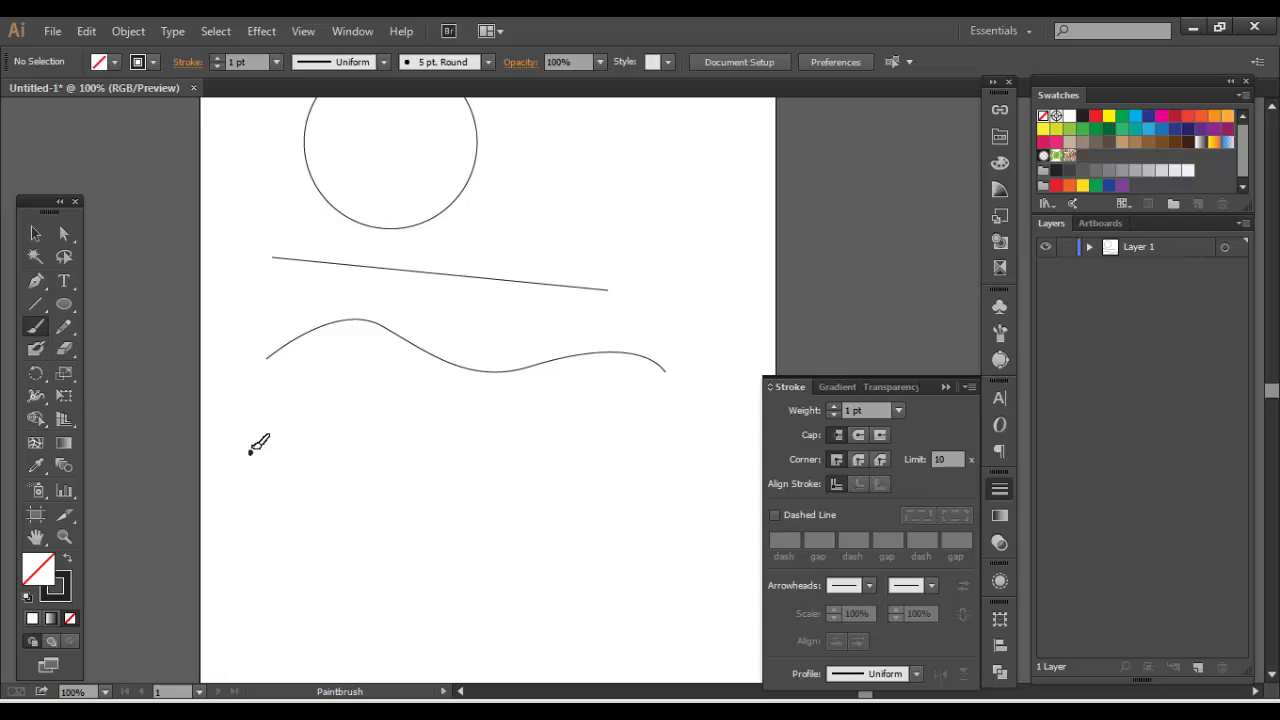
mouse_move(249, 453)
left_mouse_down()
mouse_move(271, 420)
mouse_move(339, 414)
mouse_move(397, 483)
mouse_move(437, 472)
mouse_move(486, 429)
mouse_move(539, 428)
mouse_move(606, 480)
mouse_move(652, 470)
mouse_move(684, 435)
left_mouse_up()
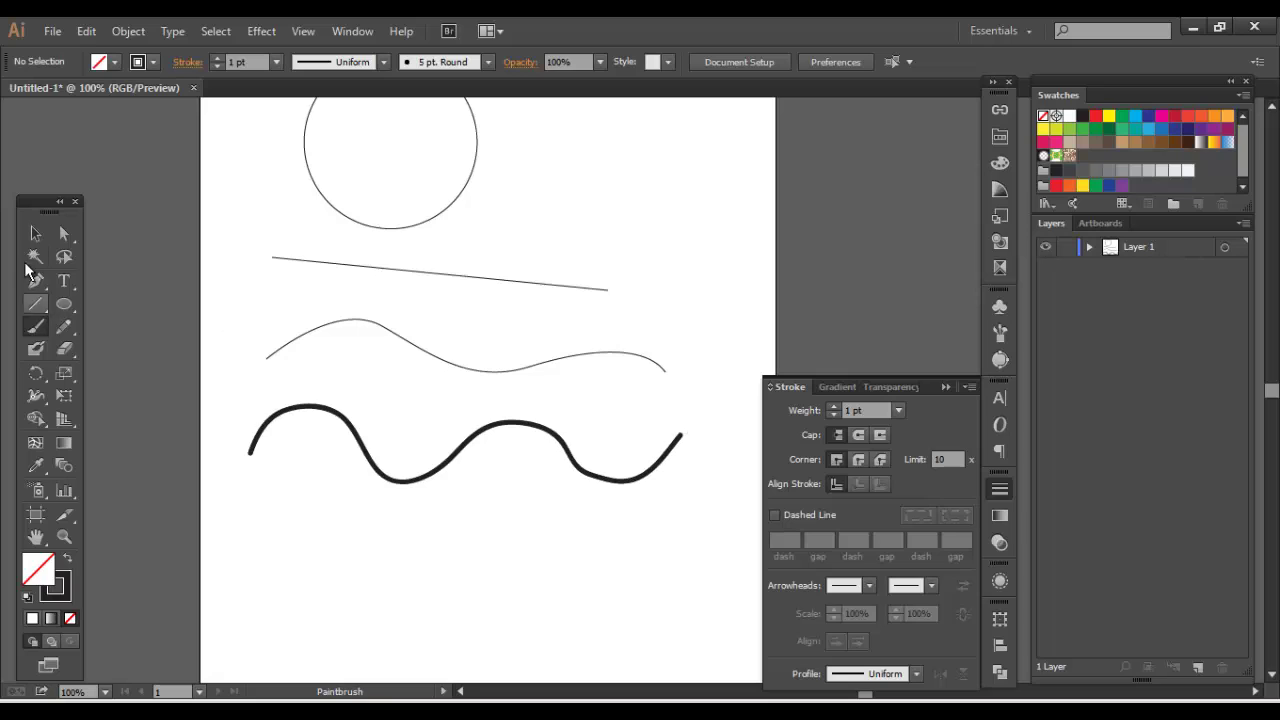
left_click(35, 233)
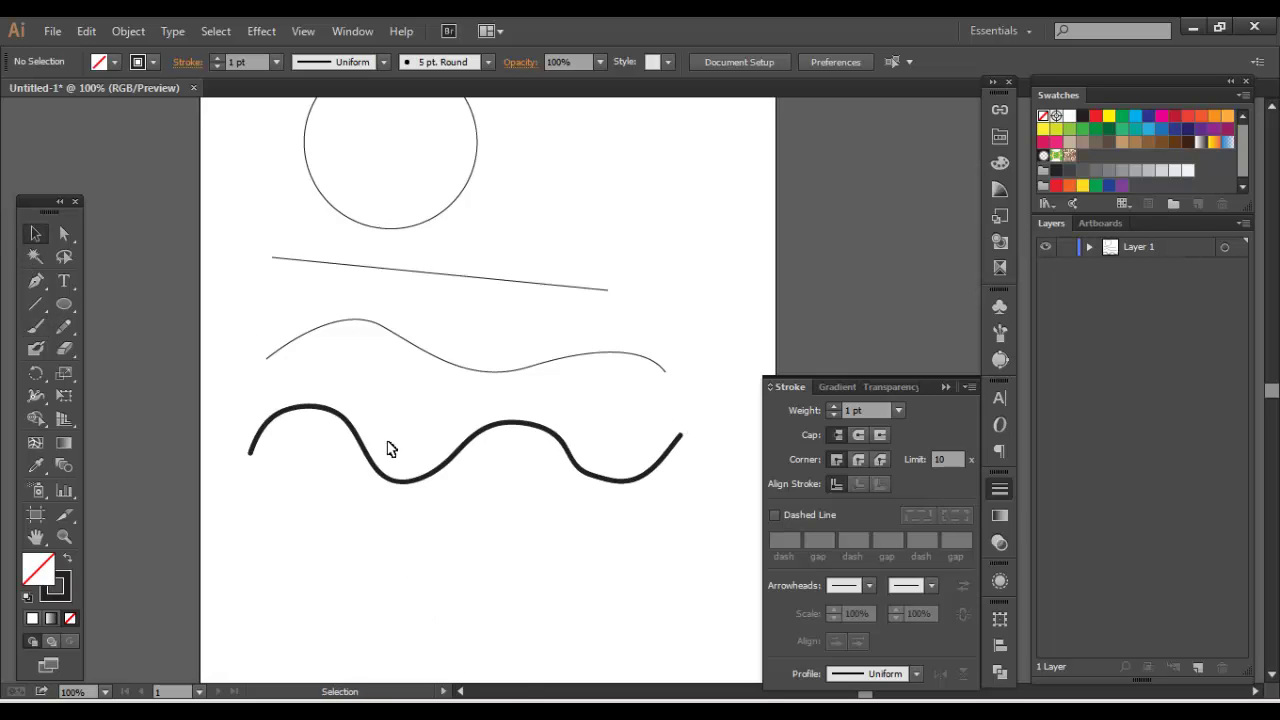
left_click_drag(408, 421, 540, 553)
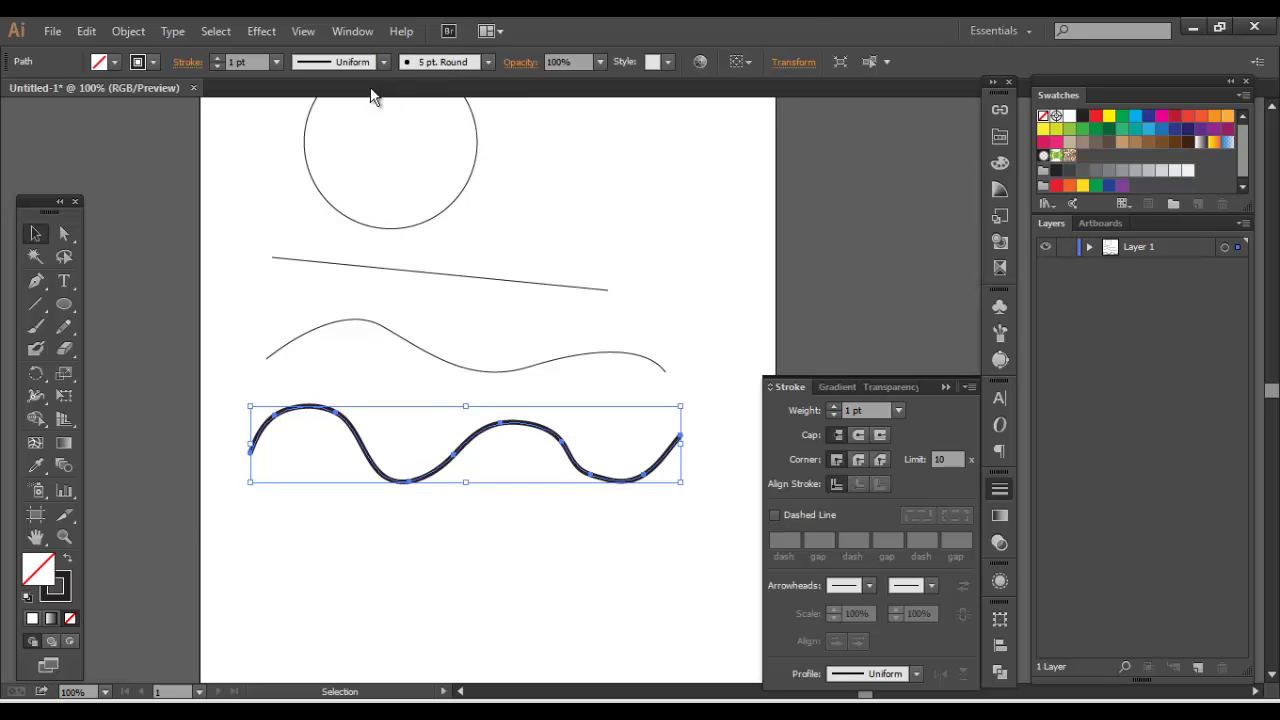
left_click(382, 63)
left_click(336, 124)
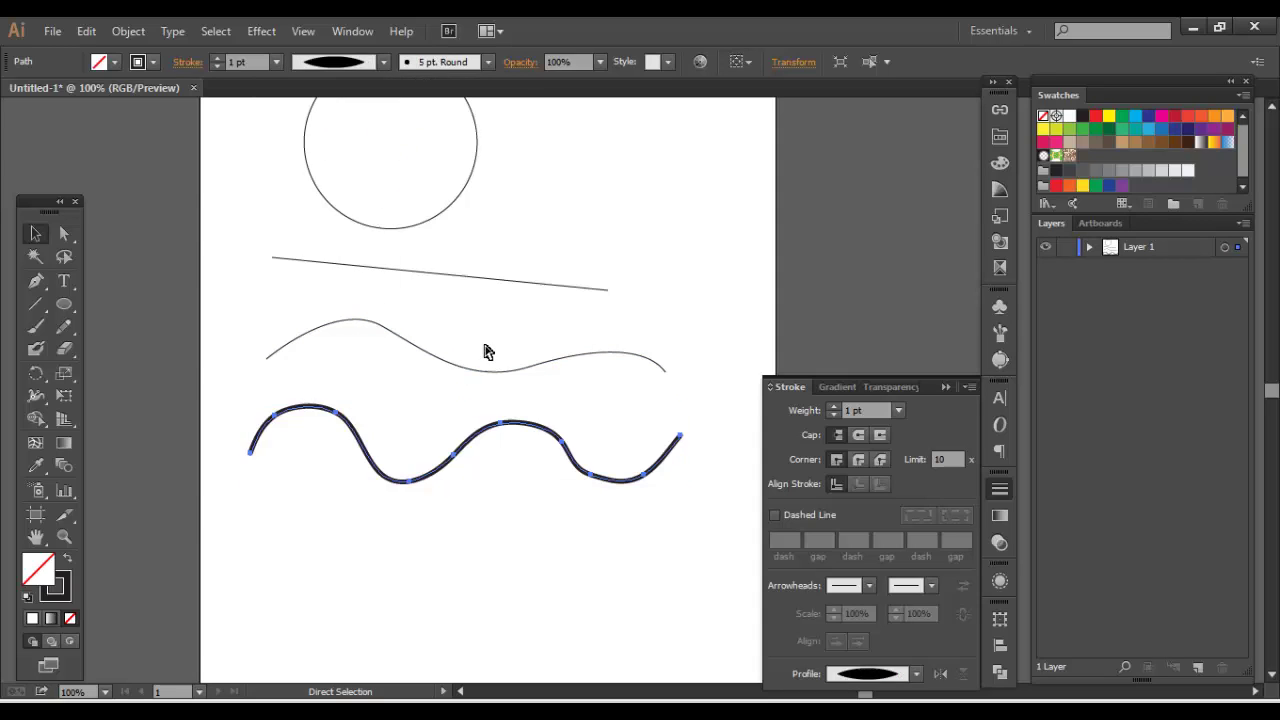
key("v")
left_click_drag(322, 394, 418, 568)
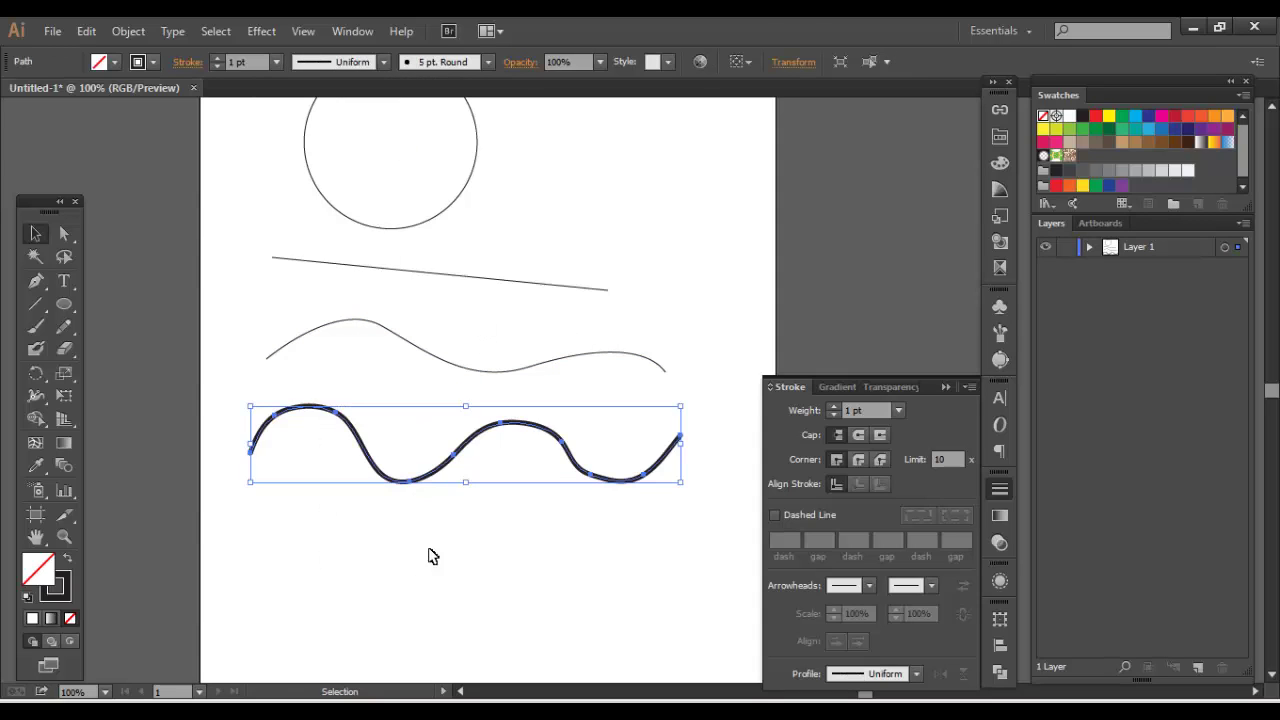
left_click_drag(460, 490, 378, 389)
key("Delete")
scroll(515, 500, "up", 3)
Reposition the circle, straight line and wavy curve on the artboard.
left_click_drag(271, 266, 562, 619)
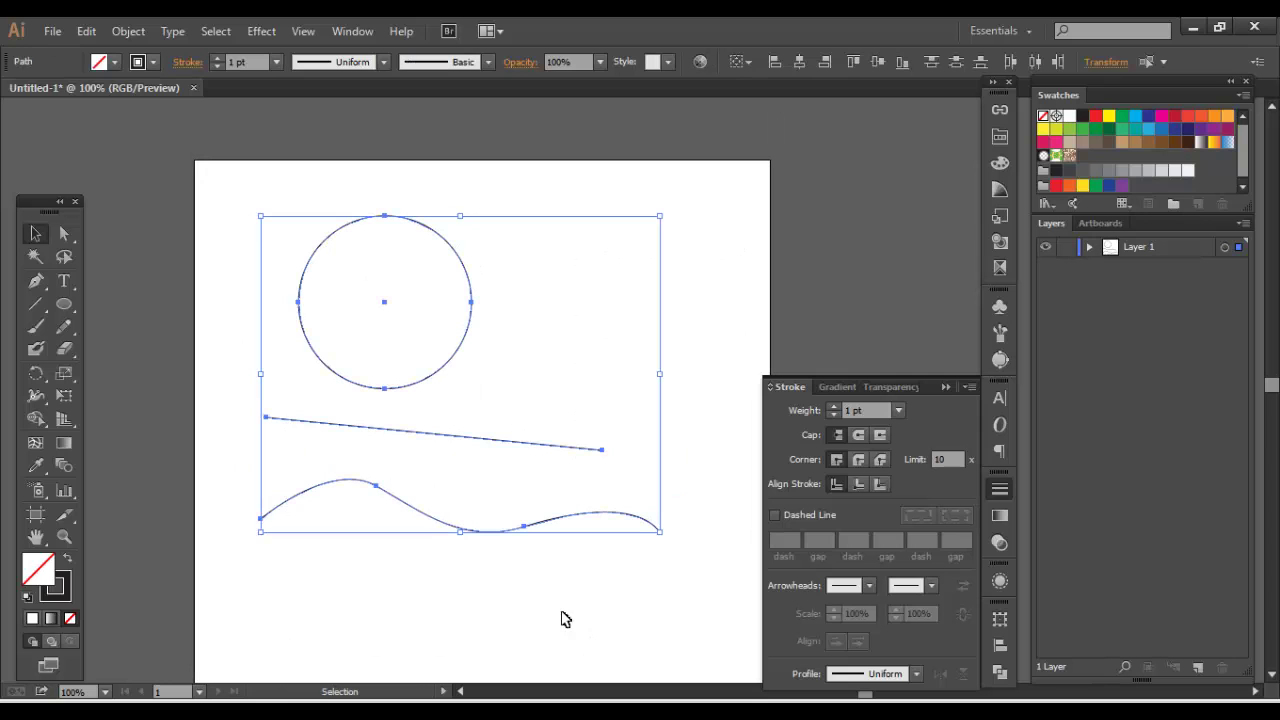
left_click_drag(457, 437, 500, 477)
left_click(357, 328)
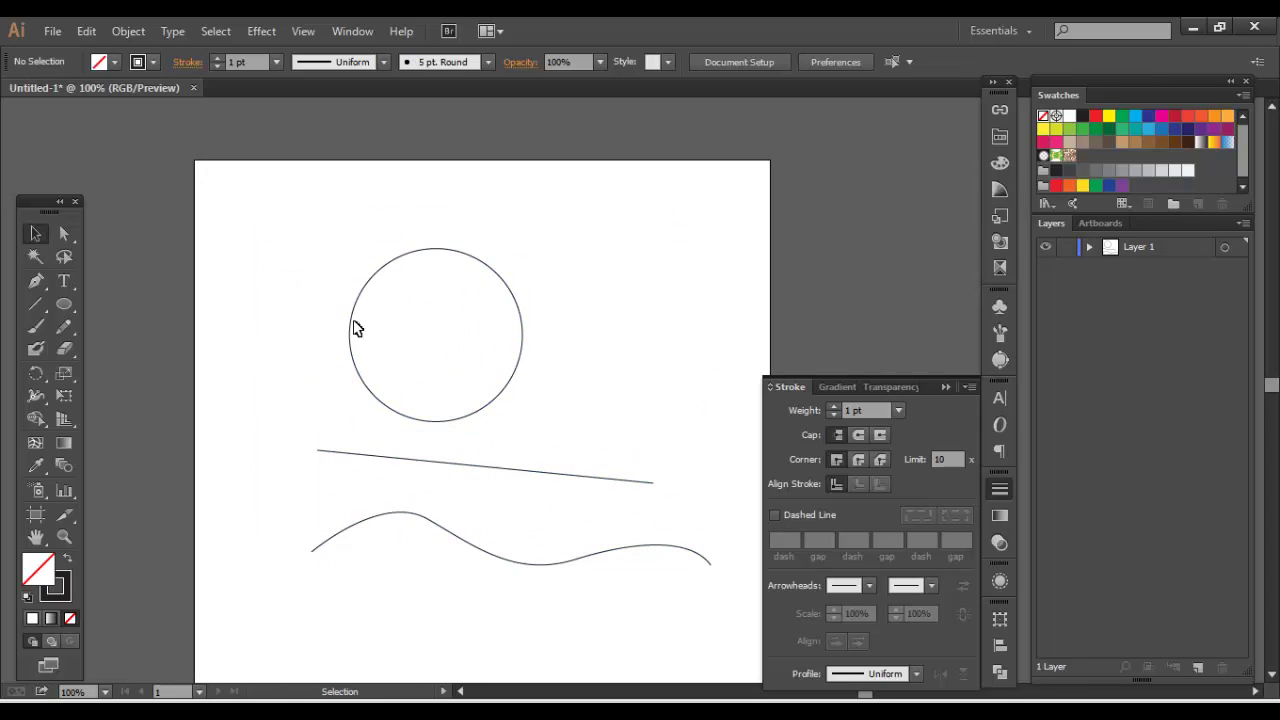
left_click(357, 328)
left_click_drag(367, 289, 415, 247)
mouse_move(314, 420)
left_mouse_down()
mouse_move(437, 500)
mouse_move(457, 441)
left_mouse_up()
left_click(331, 497)
mouse_move(331, 497)
left_mouse_down()
mouse_move(436, 550)
mouse_move(385, 492)
left_mouse_up()
left_click(314, 486)
left_click_drag(330, 222, 575, 631)
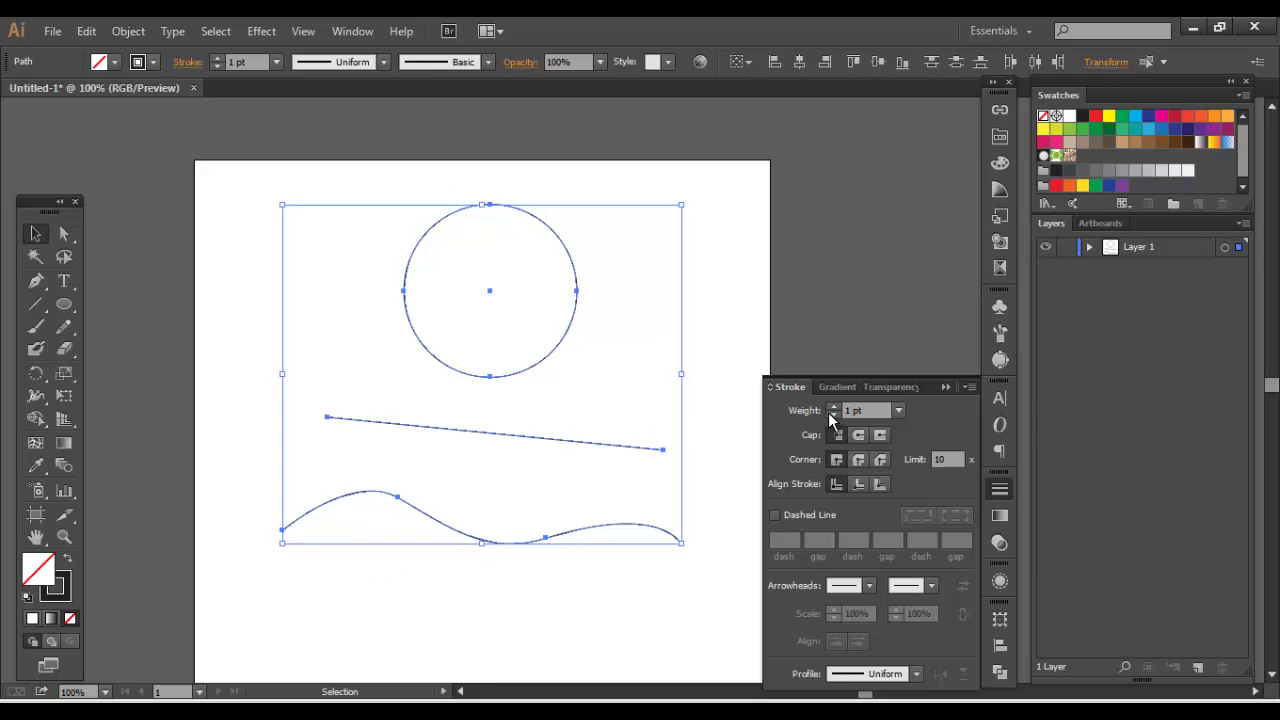
left_click(623, 363)
Select all three shapes and raise their stroke weight to 9 pt.
mouse_move(626, 276)
left_mouse_down()
mouse_move(634, 306)
mouse_move(458, 688)
left_mouse_up()
left_click(833, 406)
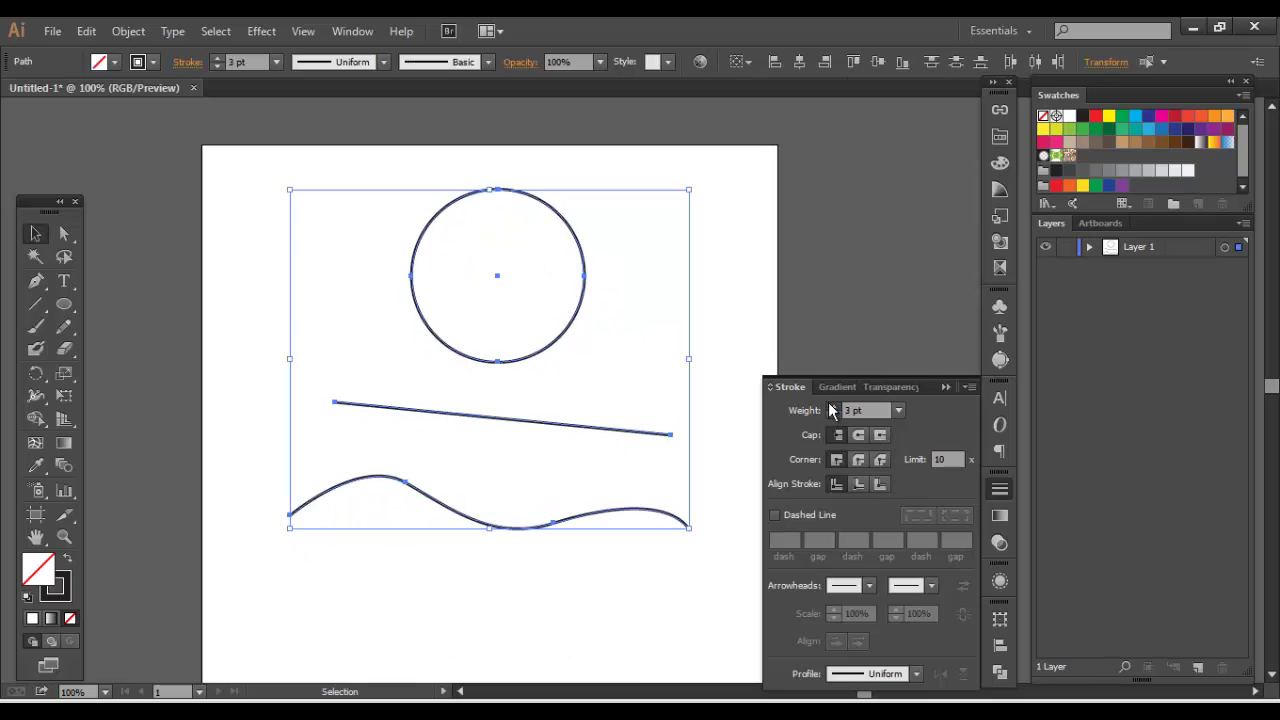
left_click(833, 406)
left_click(833, 406)
left_click(833, 406)
left_click(614, 394)
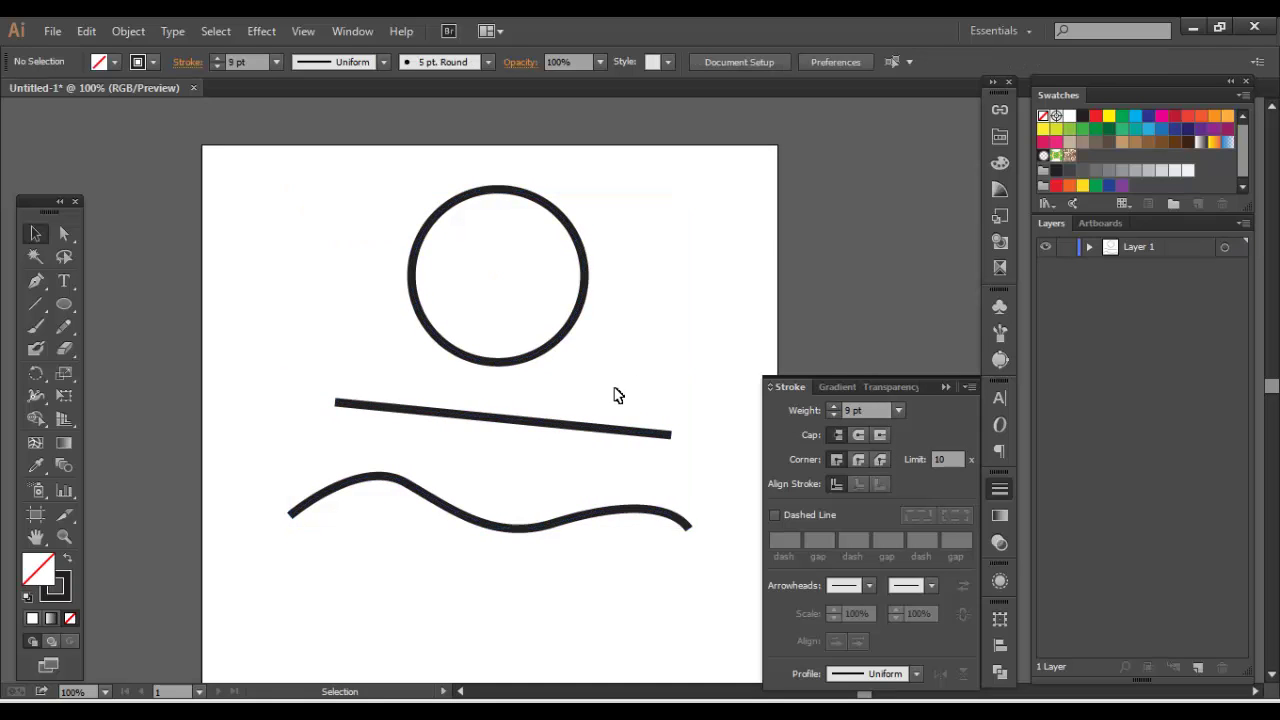
Zoom to 400% on the line's end and select both the straight line and wavy curve.
left_click_drag(614, 394, 574, 346)
left_click(589, 354, "ctrl")
left_click(589, 354, "ctrl")
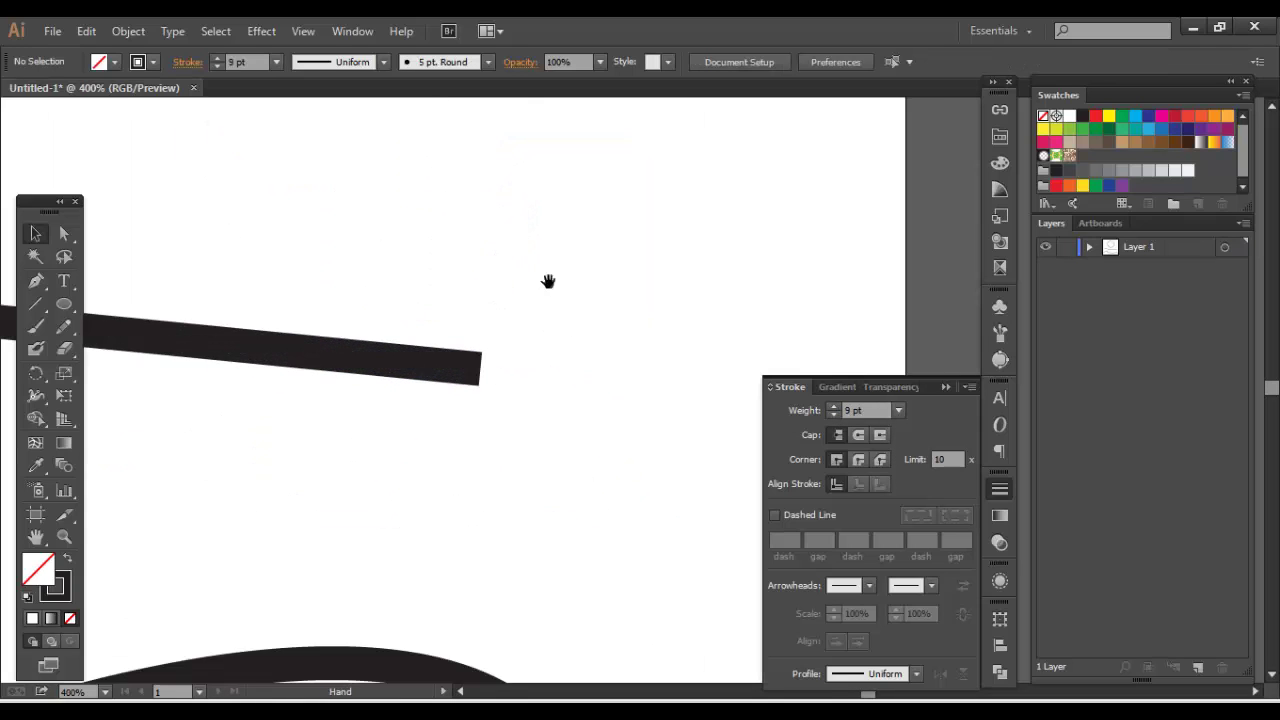
left_click_drag(549, 280, 689, 511)
left_click(610, 552)
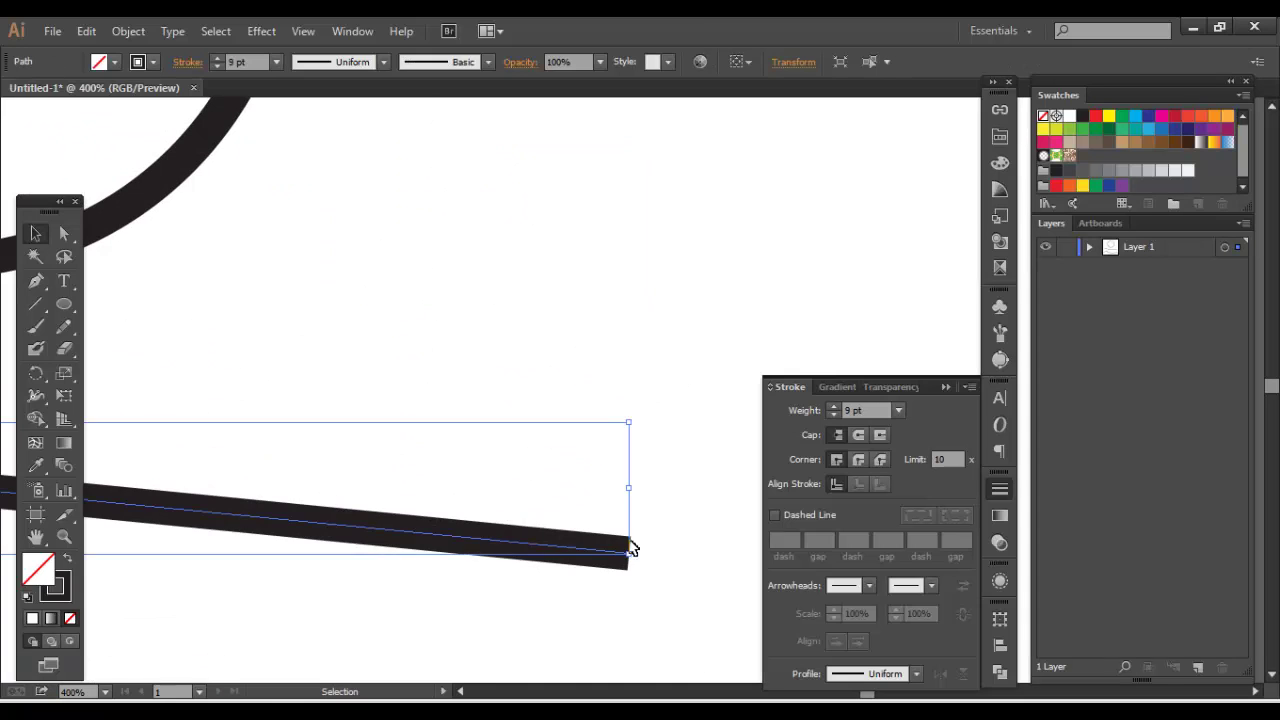
key("space")
left_click_drag(506, 276, 517, 331)
left_click_drag(702, 242, 465, 428)
key("space")
left_click_drag(536, 80, 526, 363)
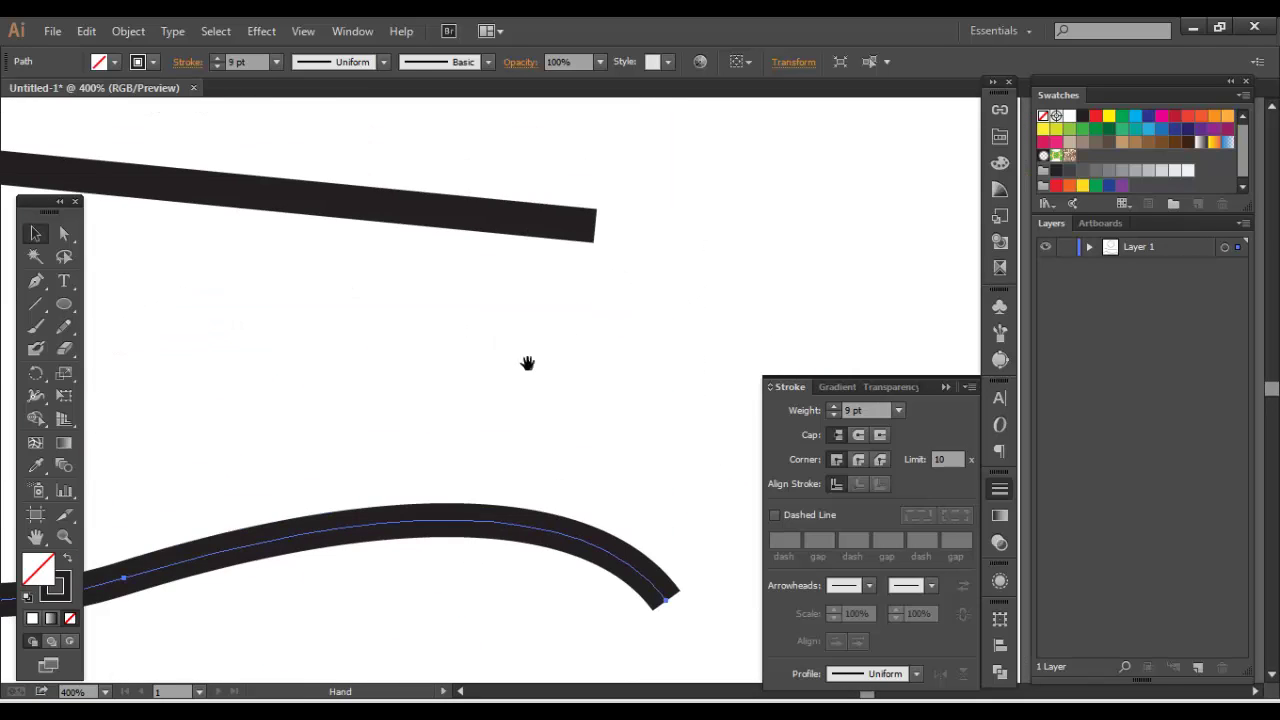
left_click_drag(637, 183, 398, 620)
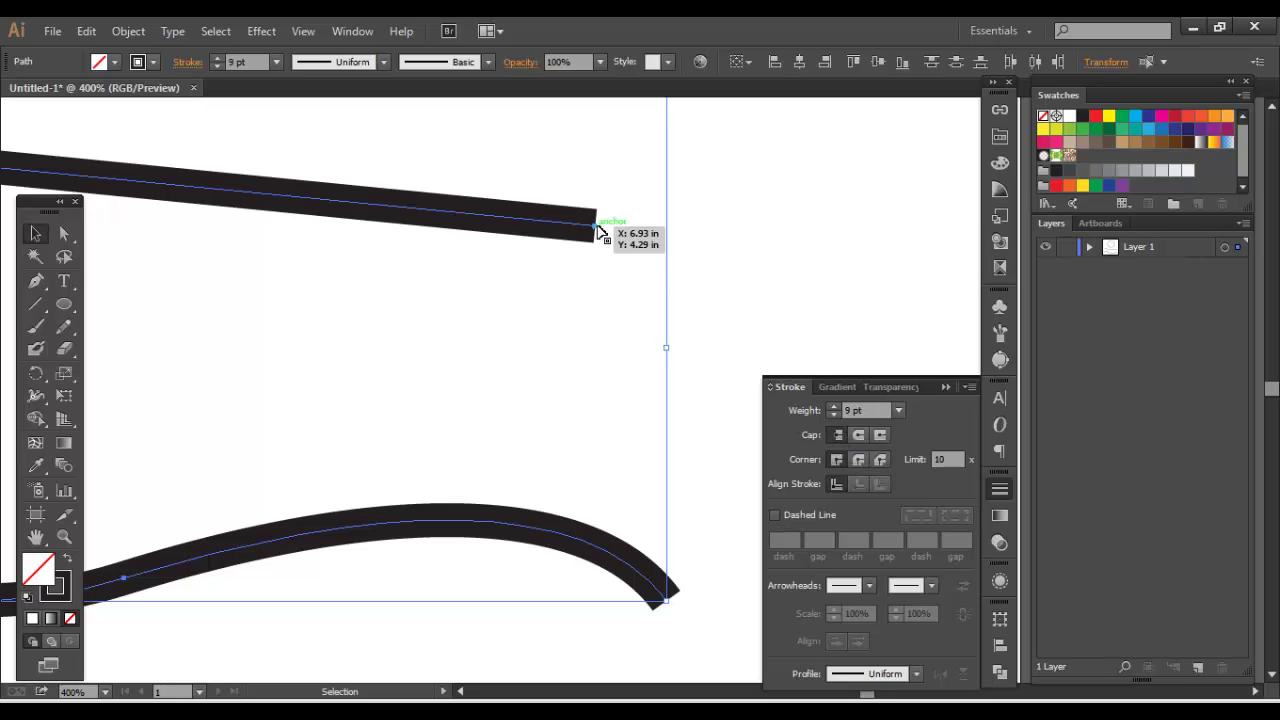
Try round, projecting and butt caps on both paths, ending on projecting caps.
left_click(859, 434)
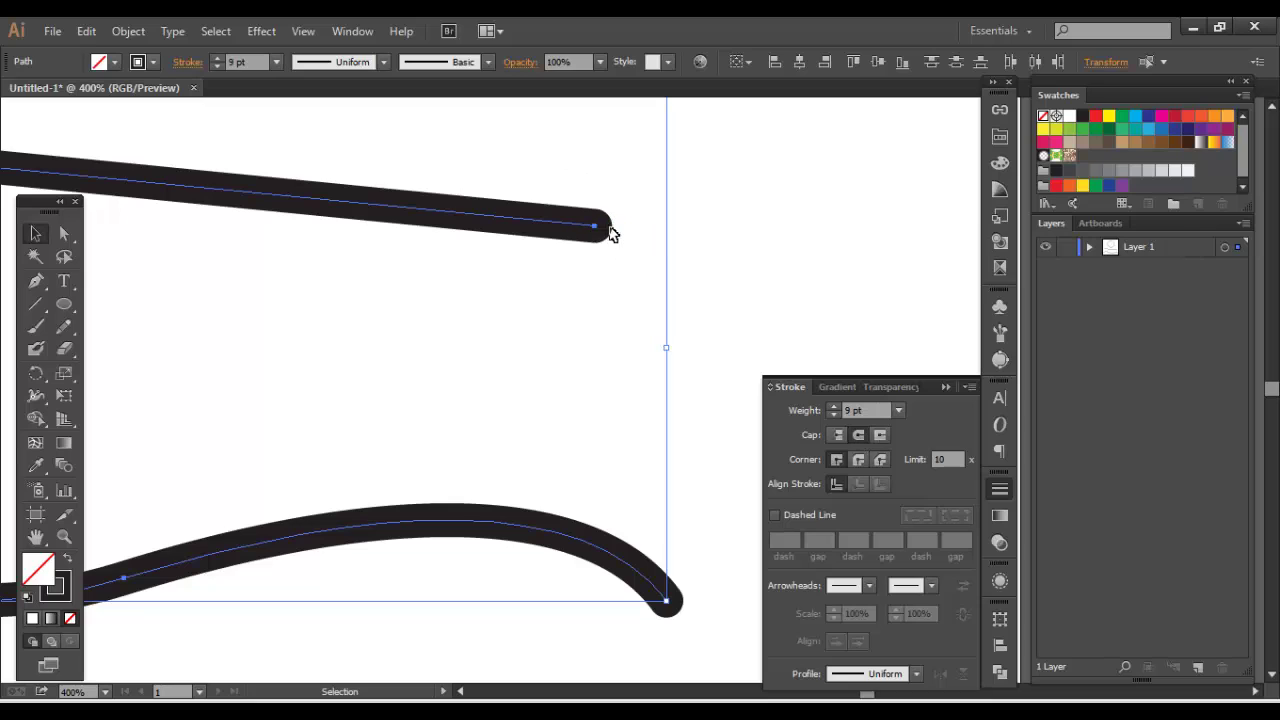
left_click(879, 436)
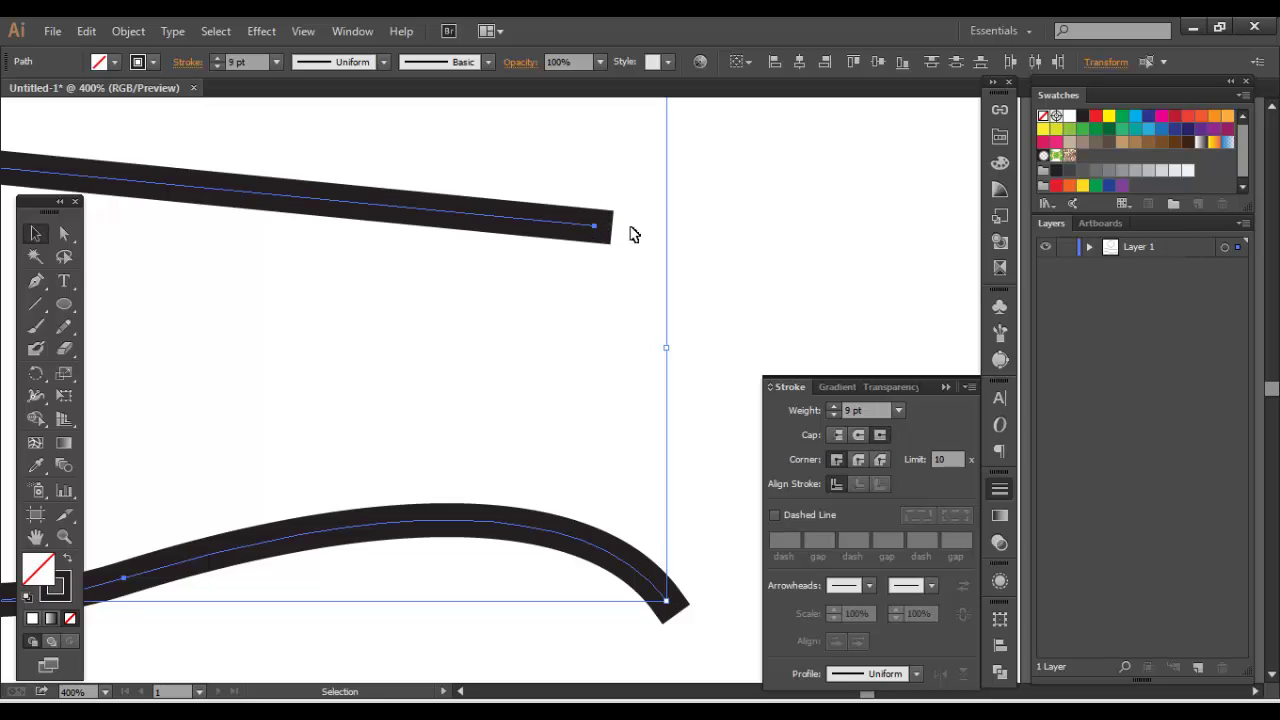
left_click(833, 435)
left_click(856, 432)
left_click(880, 434)
key("ctrl+minus")
key("ctrl+minus")
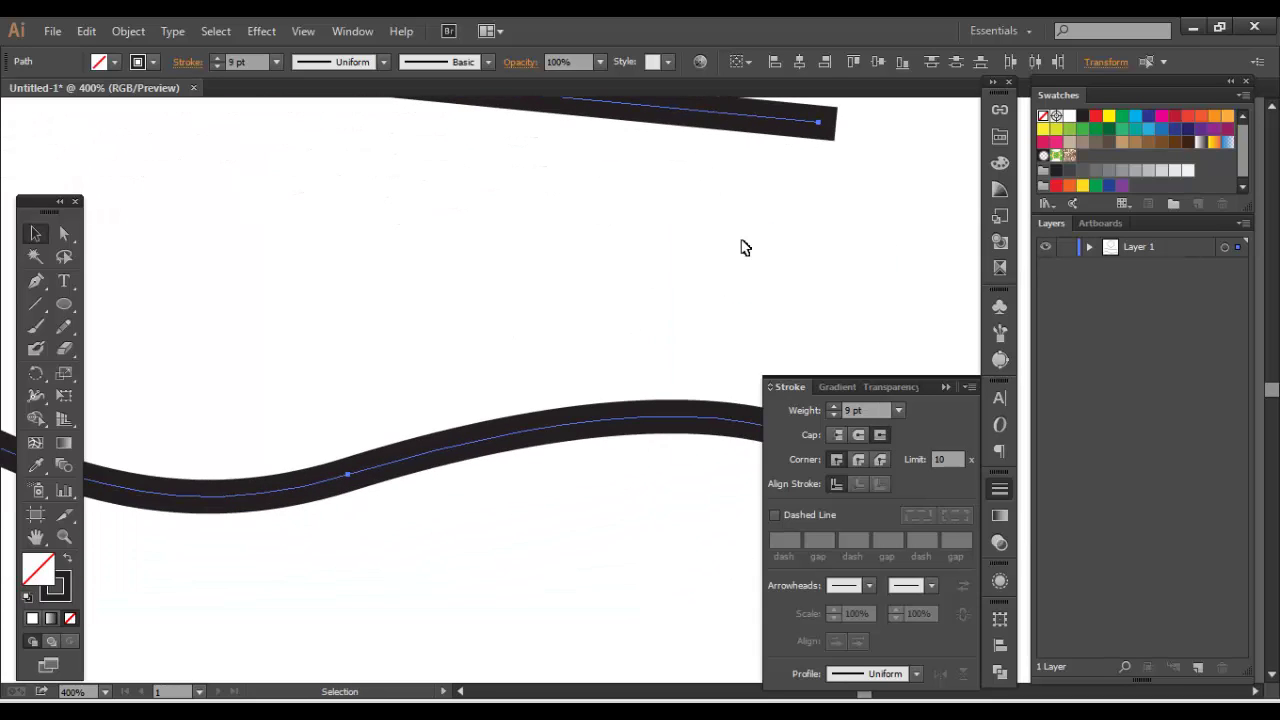
Place a stray single anchor point below the curve, then clear the selection.
scroll(623, 329, "down", 2)
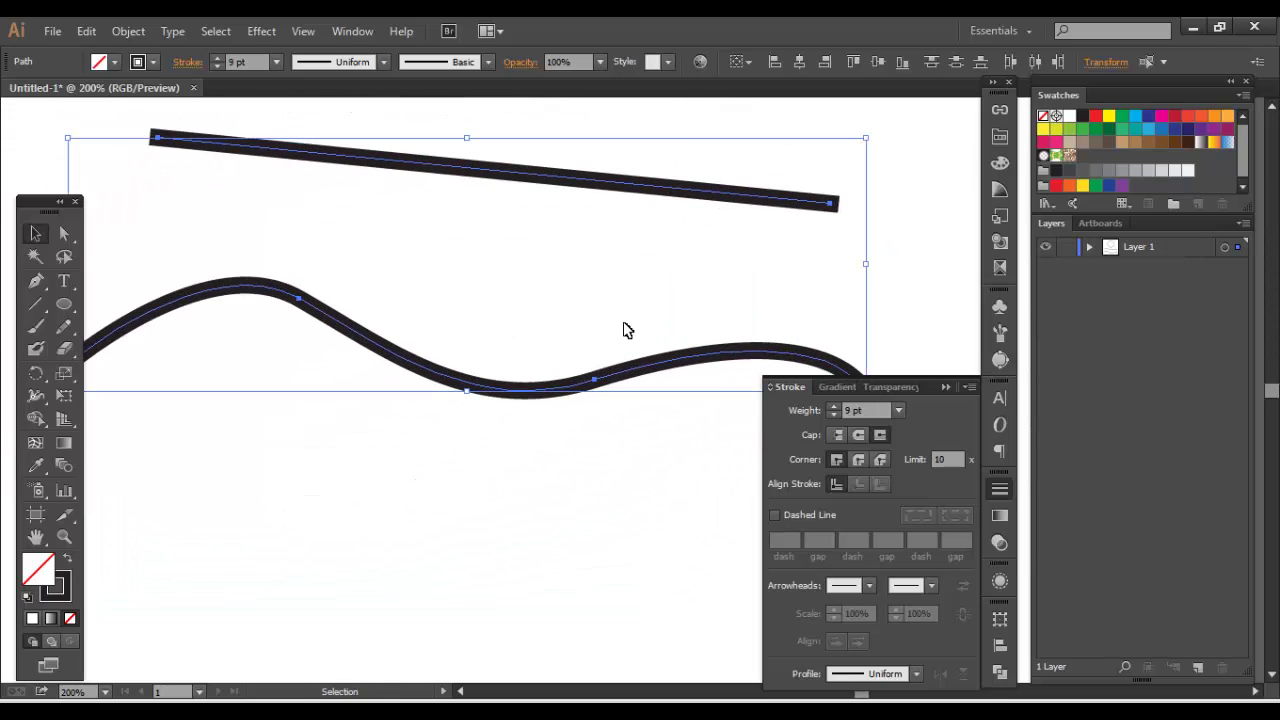
key("ctrl+shift+a")
scroll(836, 484, "down", 3)
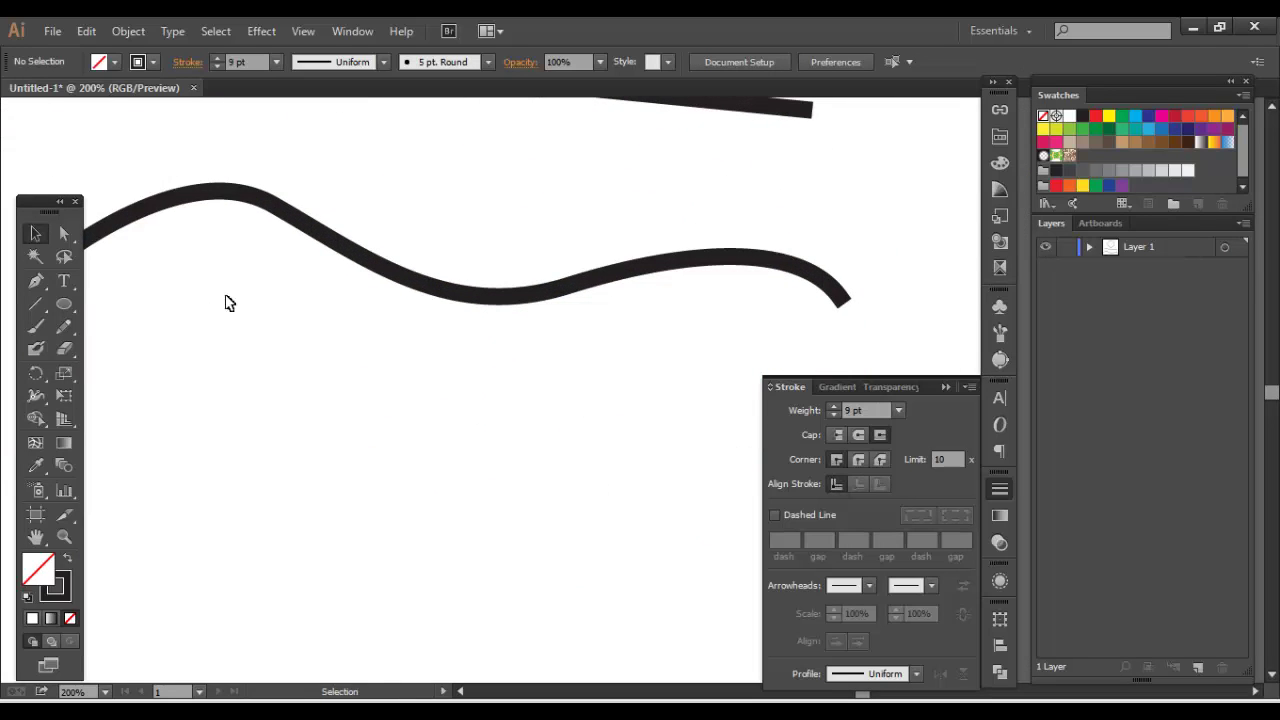
left_click(36, 281)
left_click(249, 496)
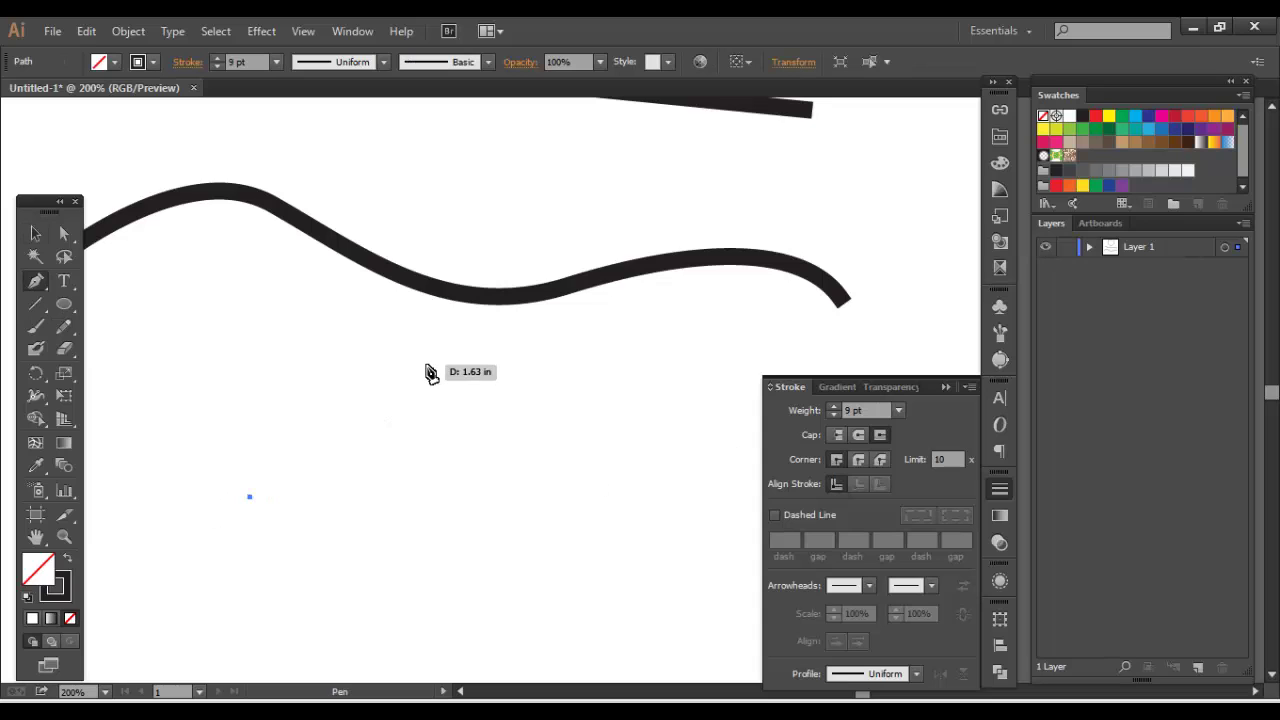
left_click(35, 233)
left_click(197, 466)
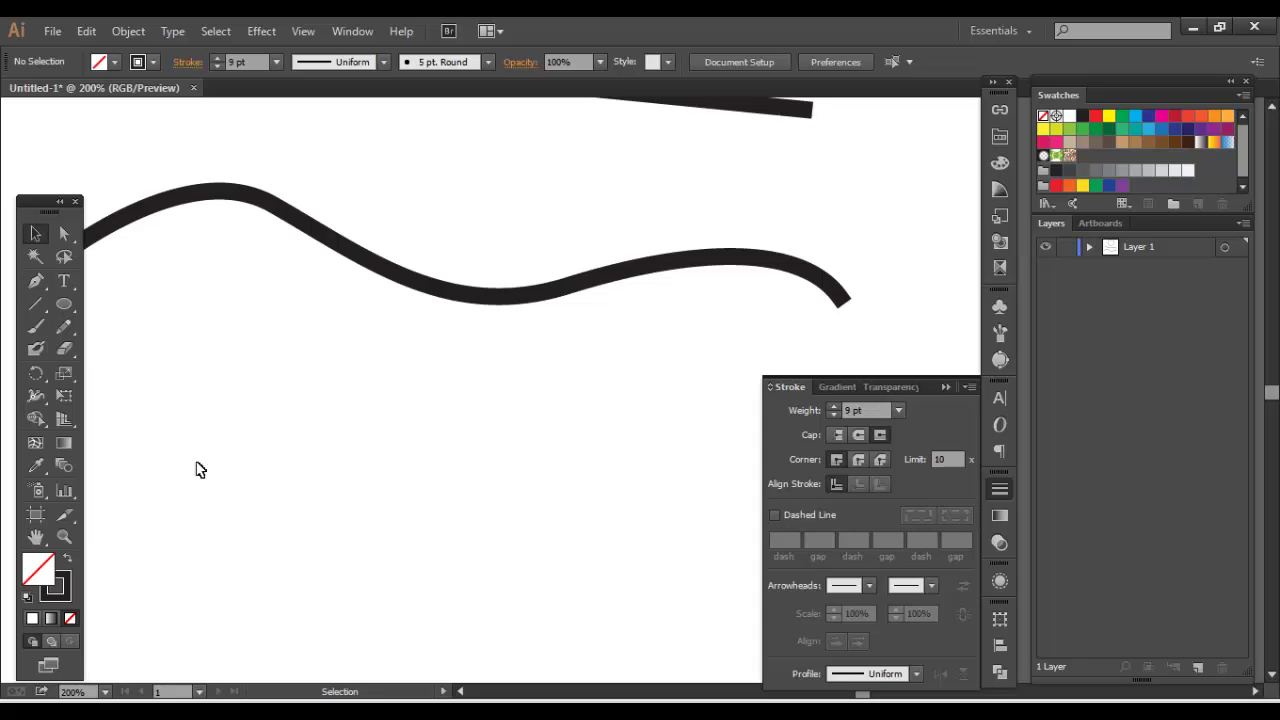
left_click_drag(197, 466, 393, 564)
left_click(322, 490)
Draw a square with a 9 pt stroke below the curve and select it.
scroll(322, 490, "down", 3)
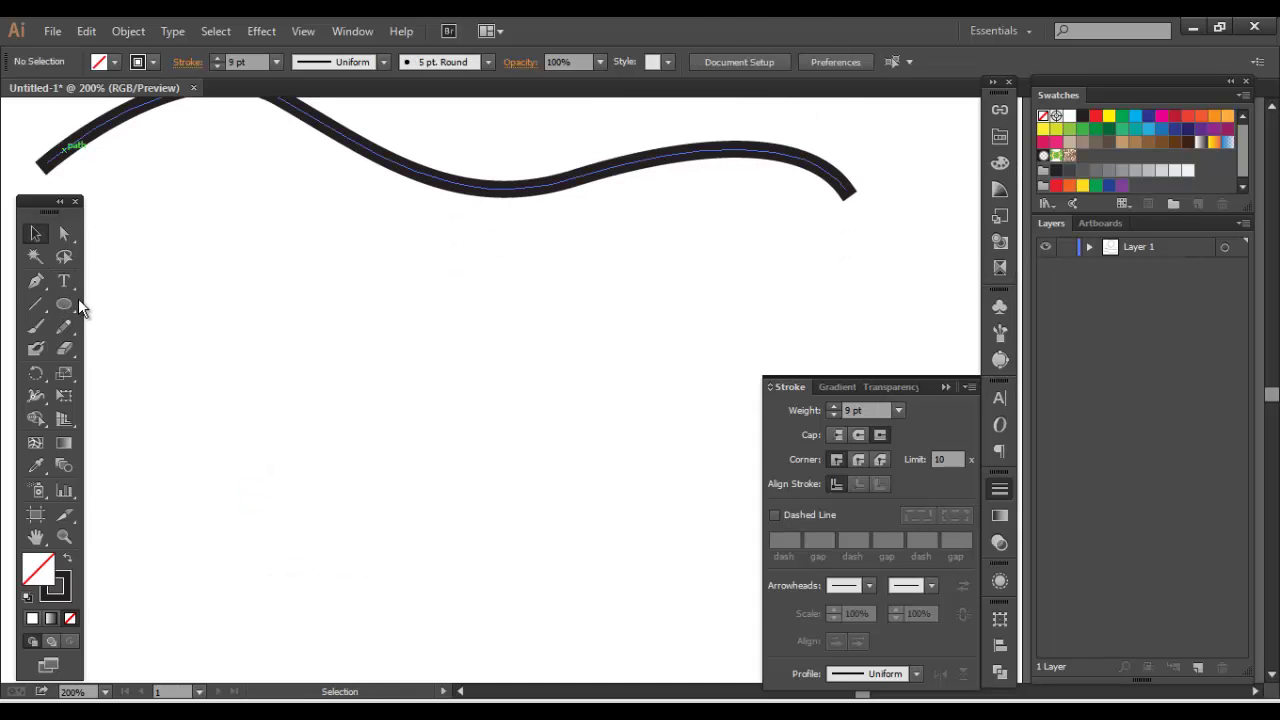
left_click_drag(64, 304, 113, 310)
mouse_move(446, 472)
left_mouse_down()
mouse_move(351, 349)
mouse_move(303, 327)
left_mouse_up()
left_click(50, 231)
left_click(229, 234)
left_click_drag(329, 254, 289, 206)
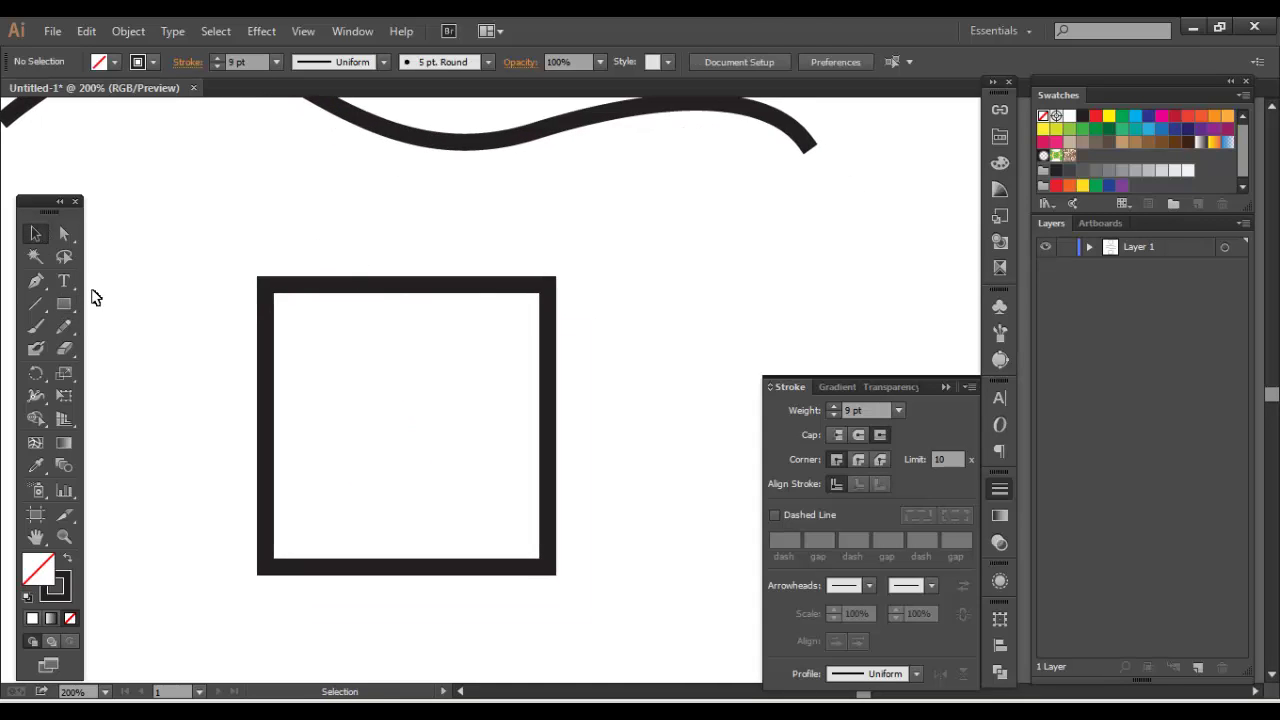
left_click_drag(155, 224, 334, 337)
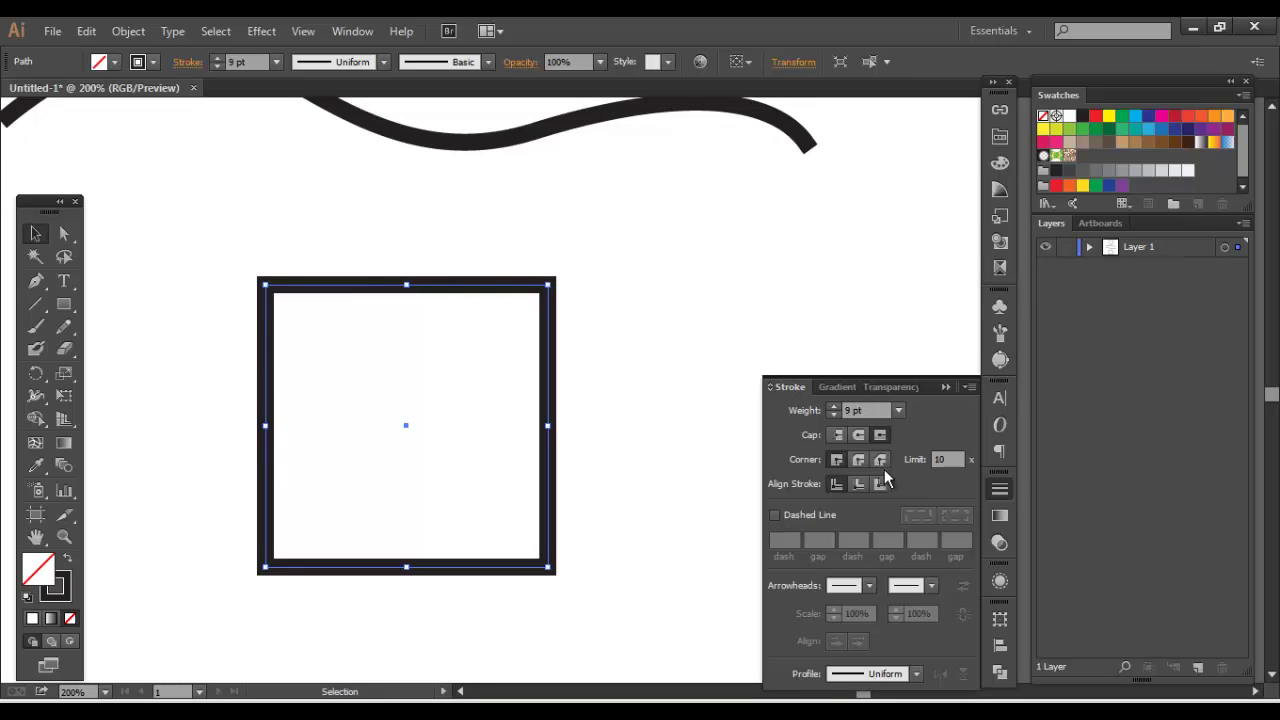
Zoom to 400% on the square's top-right corner and give it bevelled joins.
key("ctrl+equal")
key("ctrl+equal")
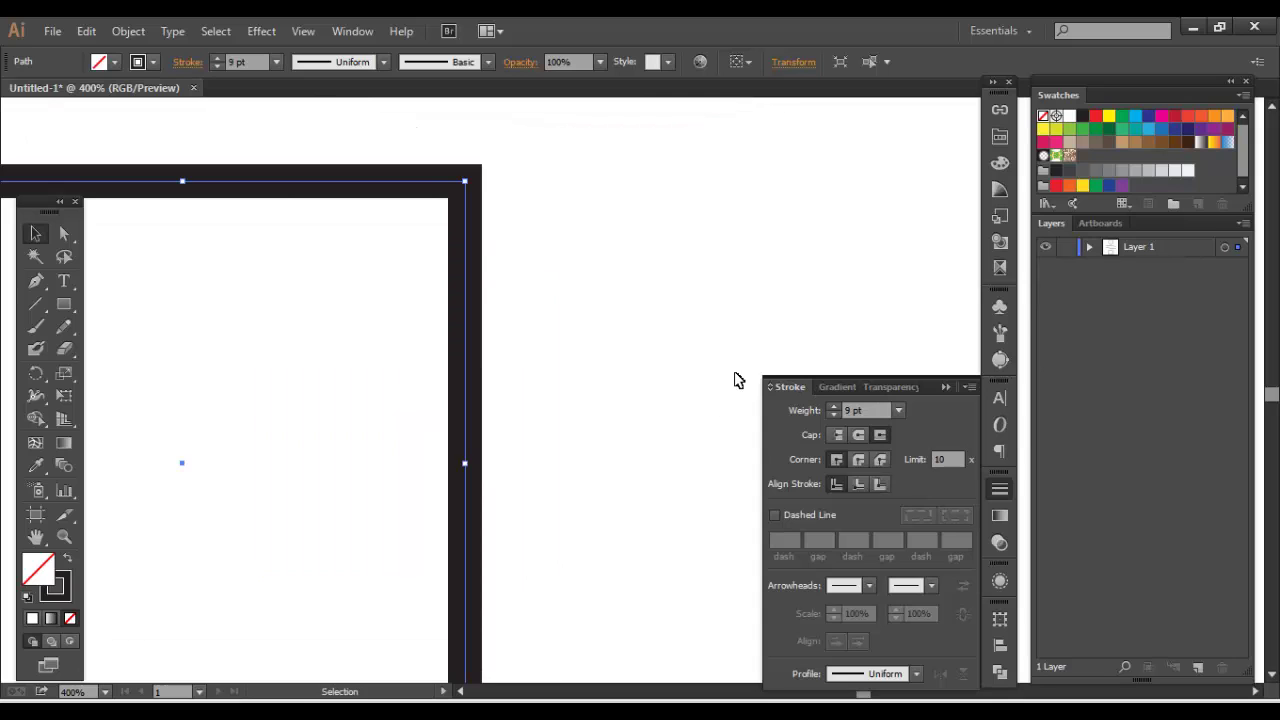
left_click_drag(648, 246, 733, 431)
left_click(881, 459)
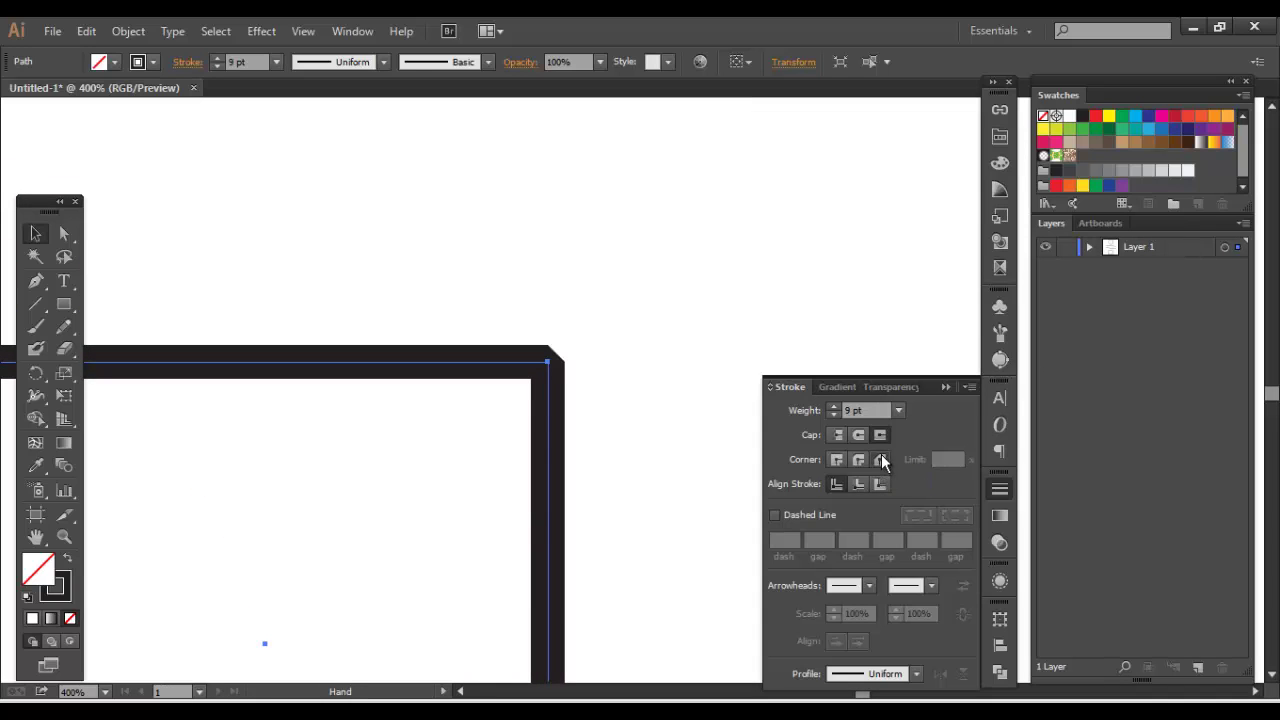
left_click_drag(609, 449, 624, 333)
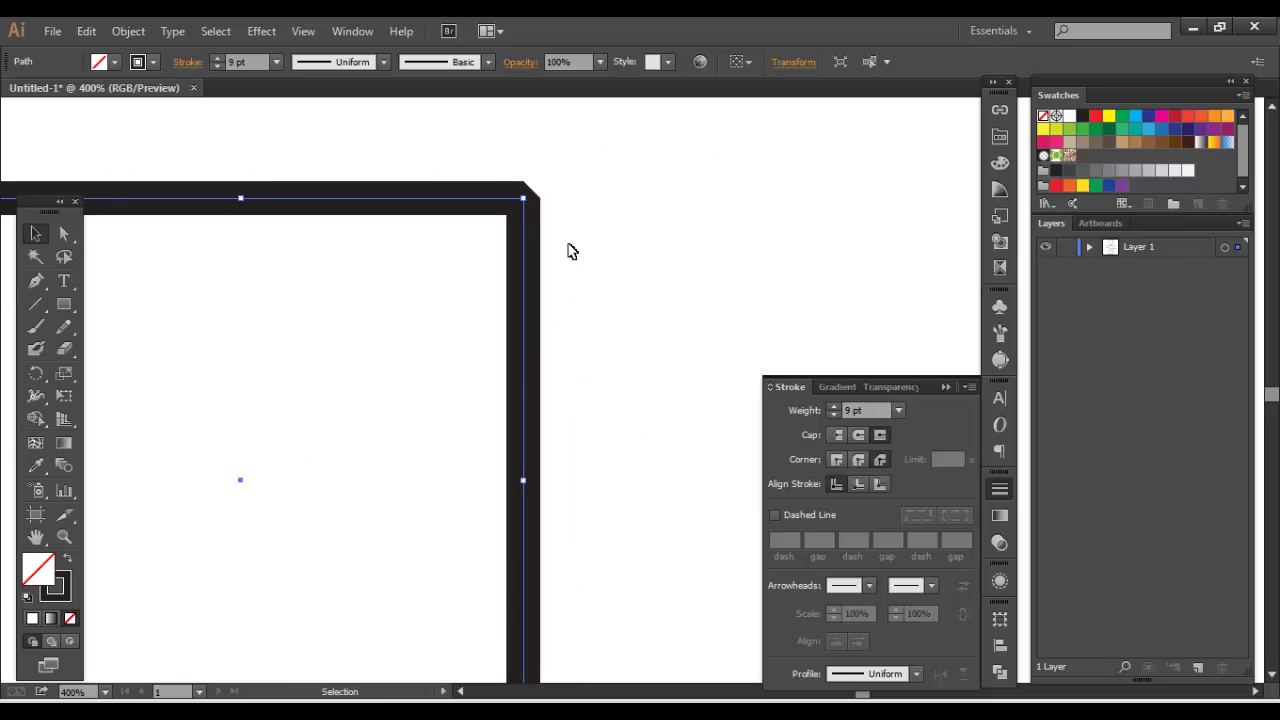
left_click(589, 257)
left_click_drag(589, 257, 717, 254)
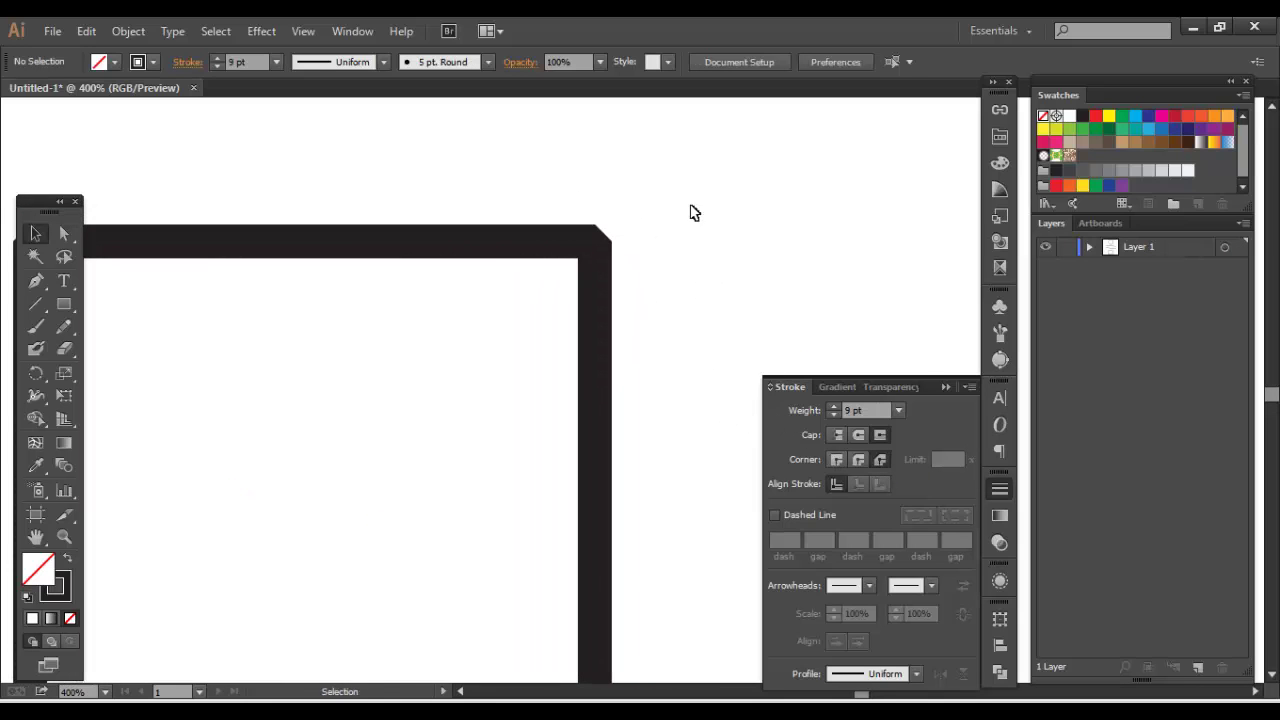
left_click_drag(689, 211, 440, 357)
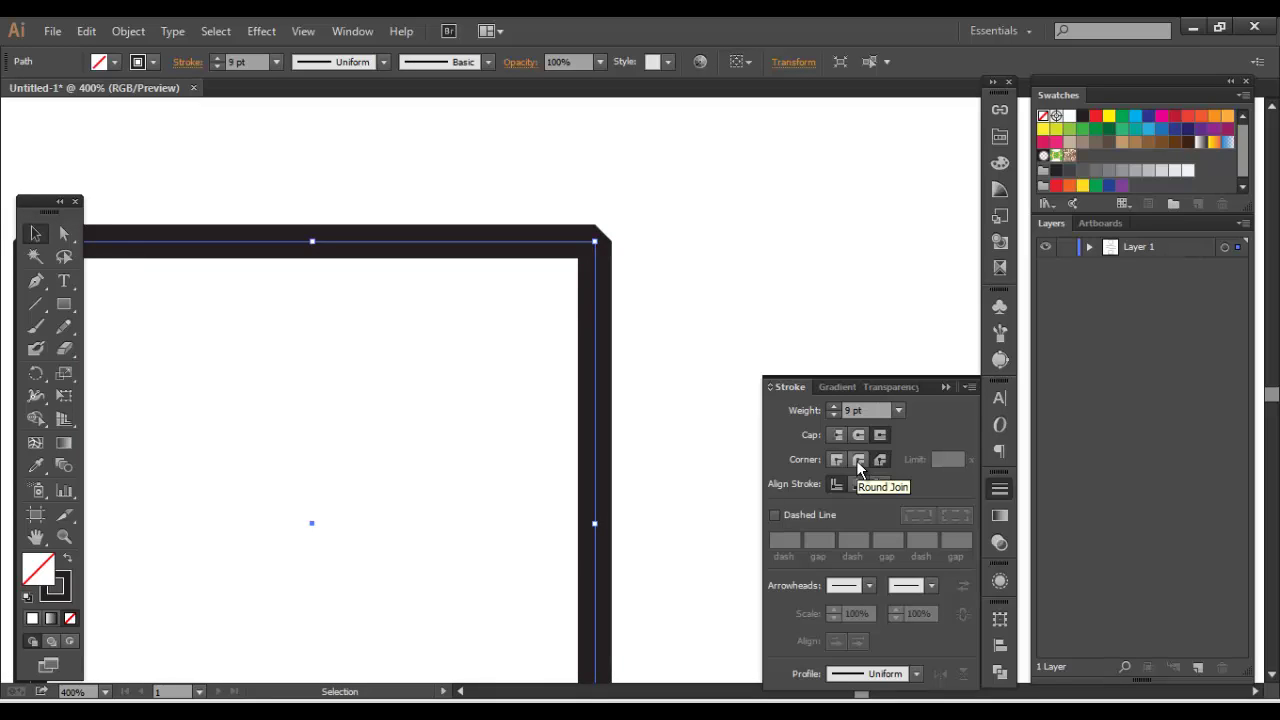
Compare round, miter and bevel joins on the square, finishing with miter joins.
left_click(858, 460)
left_click(836, 460)
left_click(858, 460)
left_click(881, 460)
left_click(837, 460)
scroll(670, 335, "down", 3)
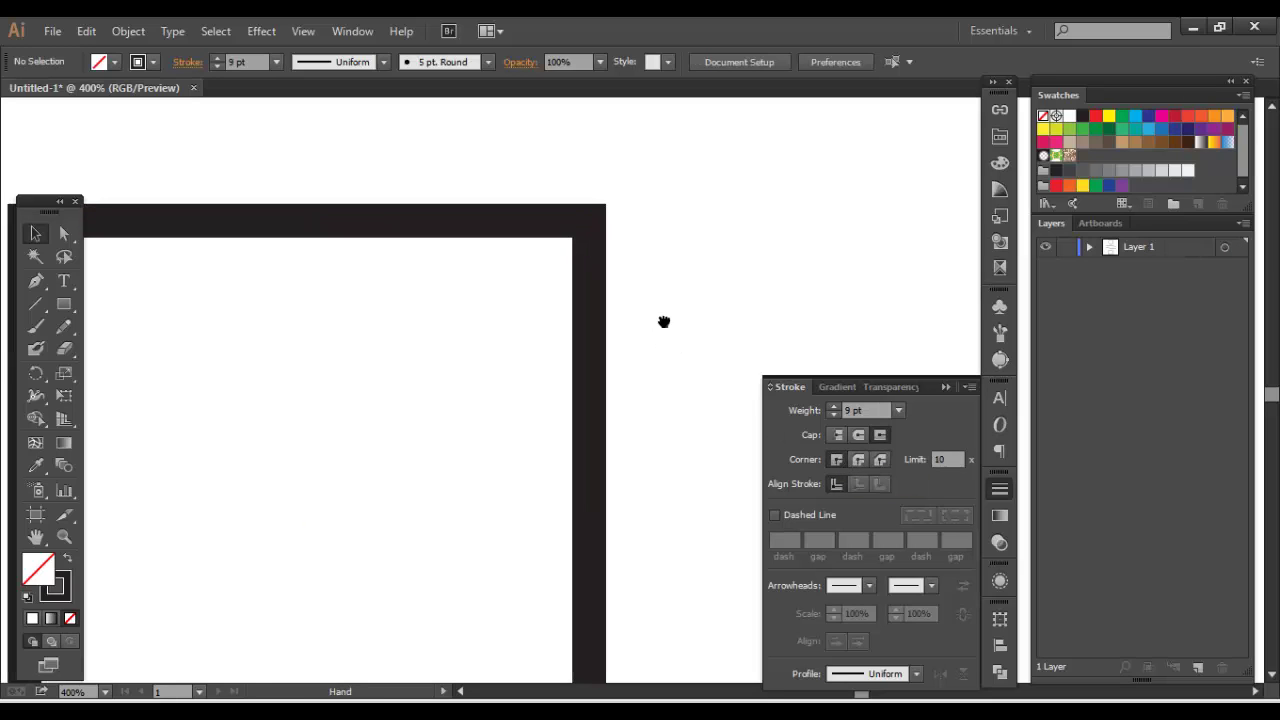
key("ctrl+minus")
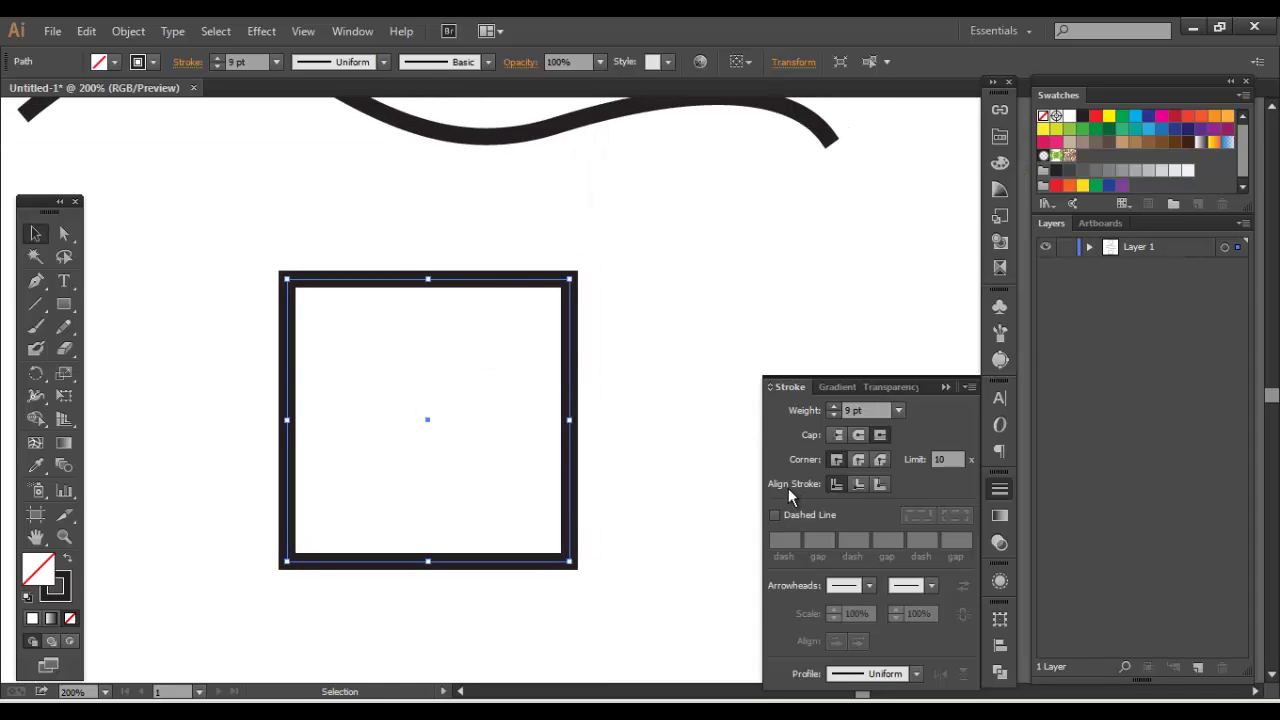
Zoom in on the square's top-right corner and align its stroke inside the path.
scroll(677, 403, "down", 1)
key("ctrl+plus")
key("ctrl+plus")
key("ctrl+plus")
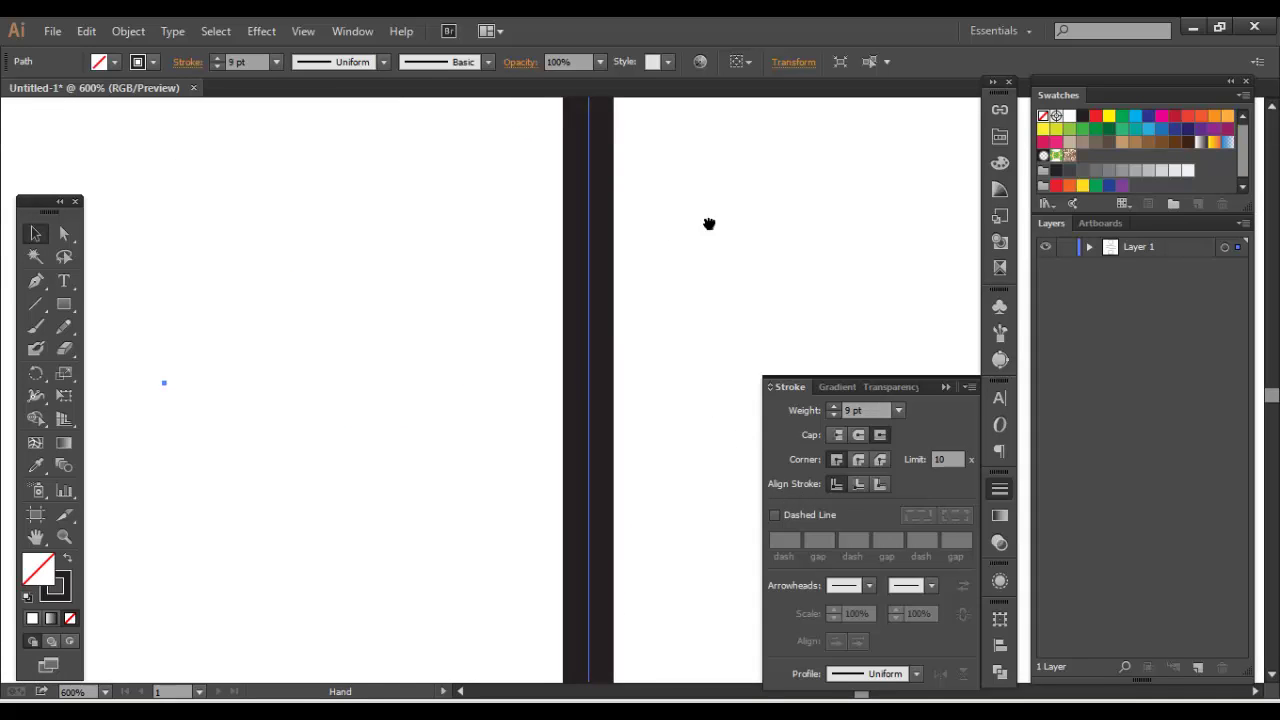
left_click_drag(709, 223, 731, 537)
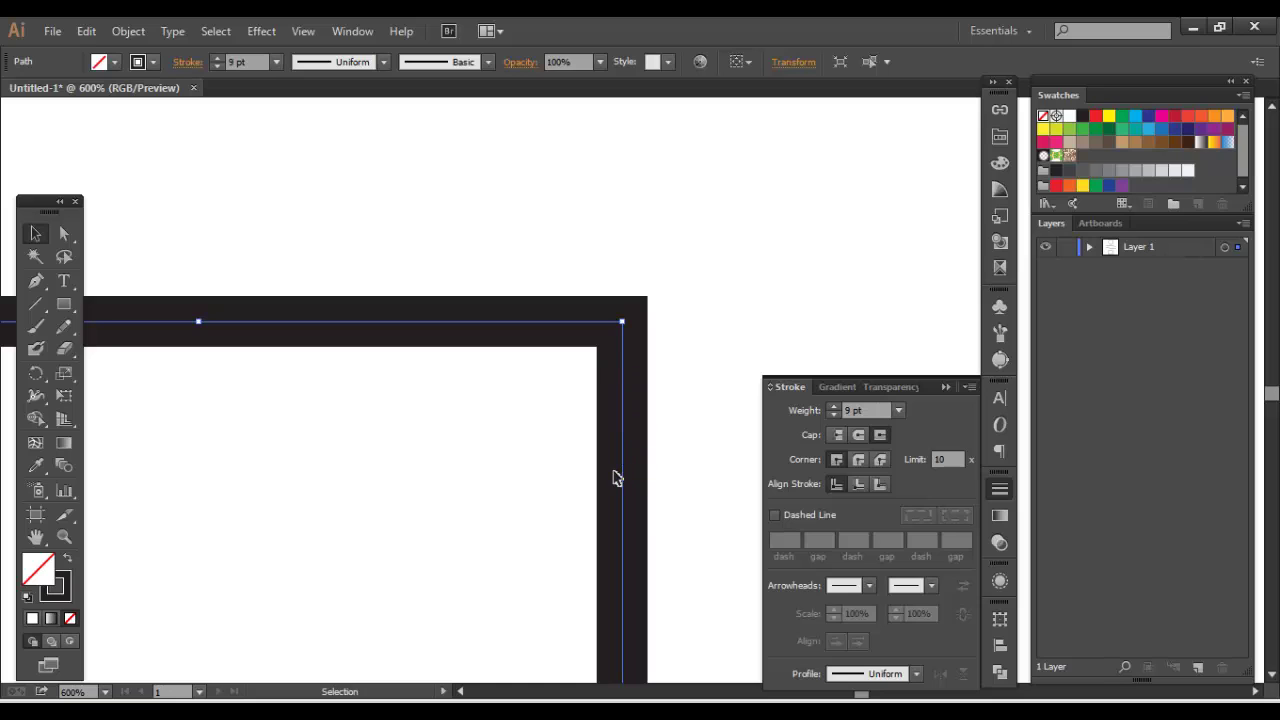
left_click(857, 484)
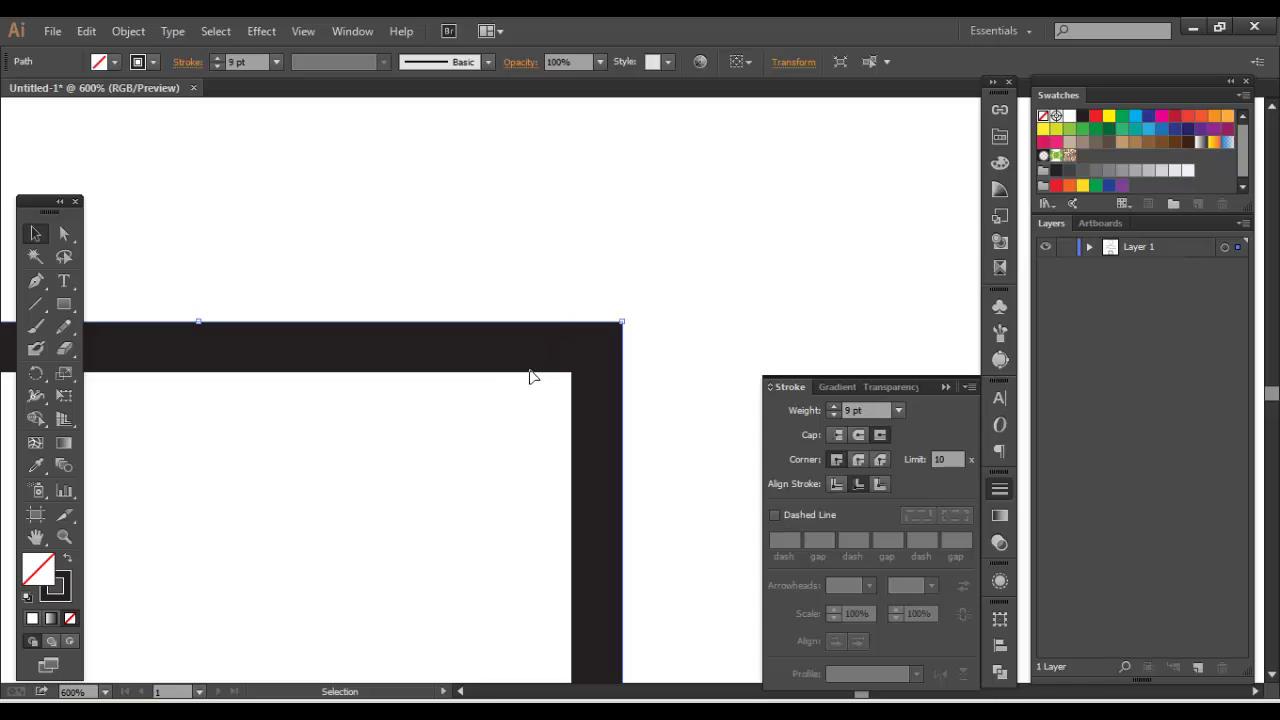
Toggle the square's stroke between outside and inside, then centre it on the path.
key("ctrl+minus")
key("ctrl+minus")
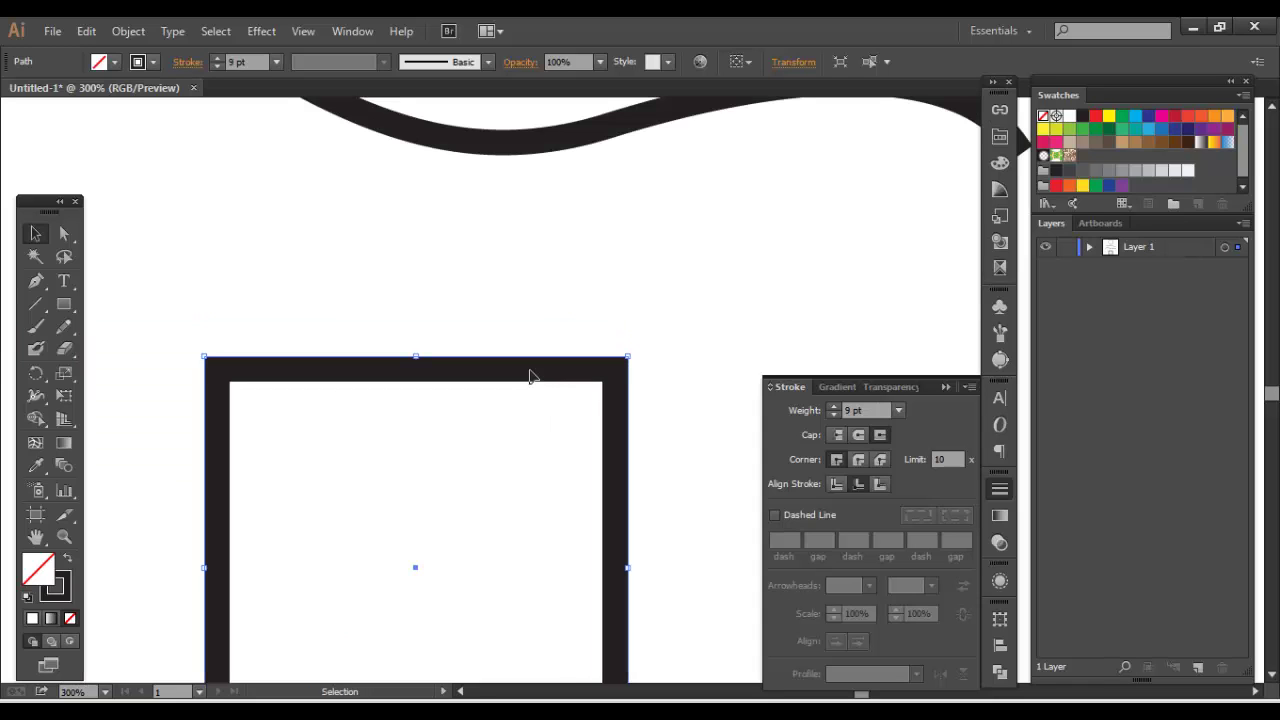
left_click(875, 482)
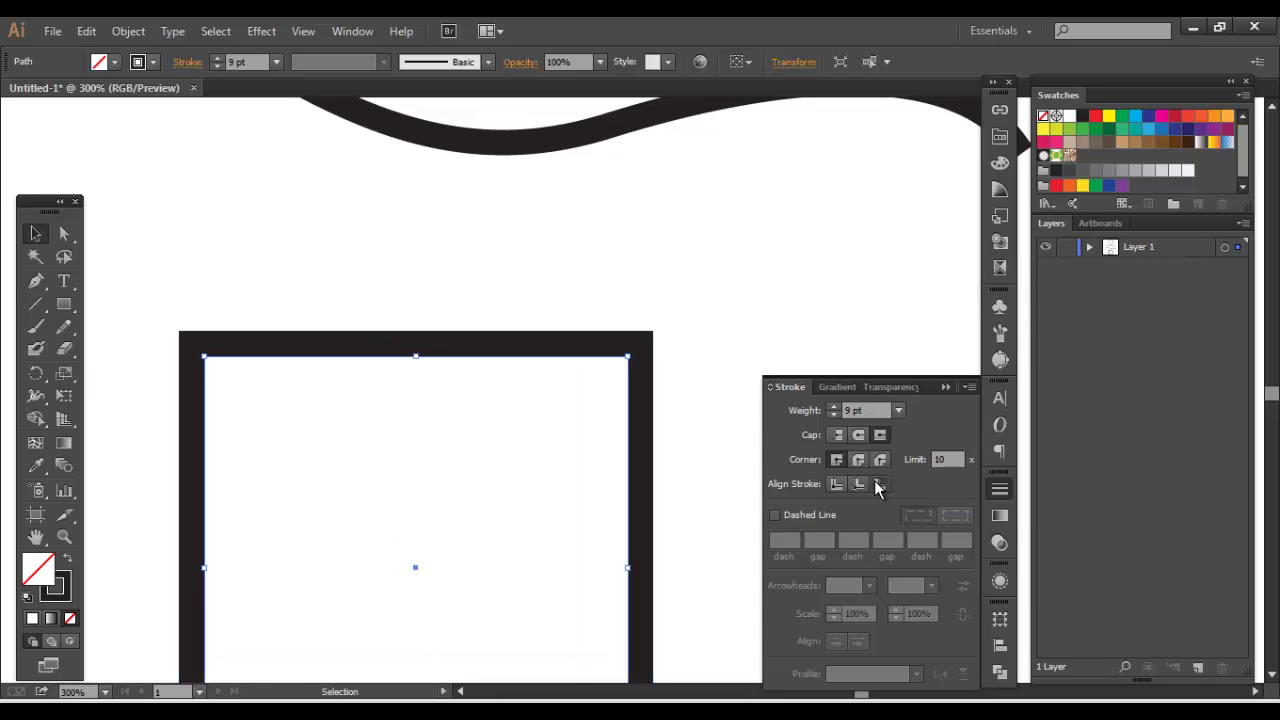
left_click(862, 483)
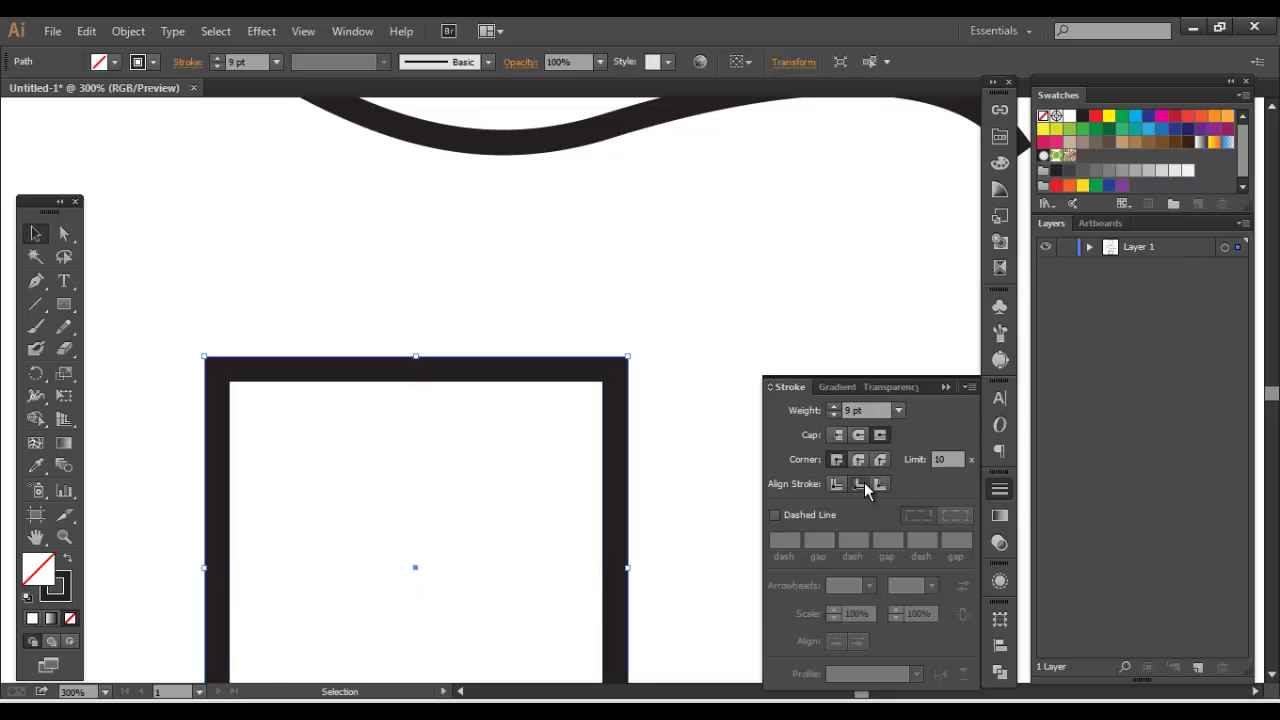
left_click(876, 484)
left_click(861, 484)
left_click(883, 484)
left_click(838, 482)
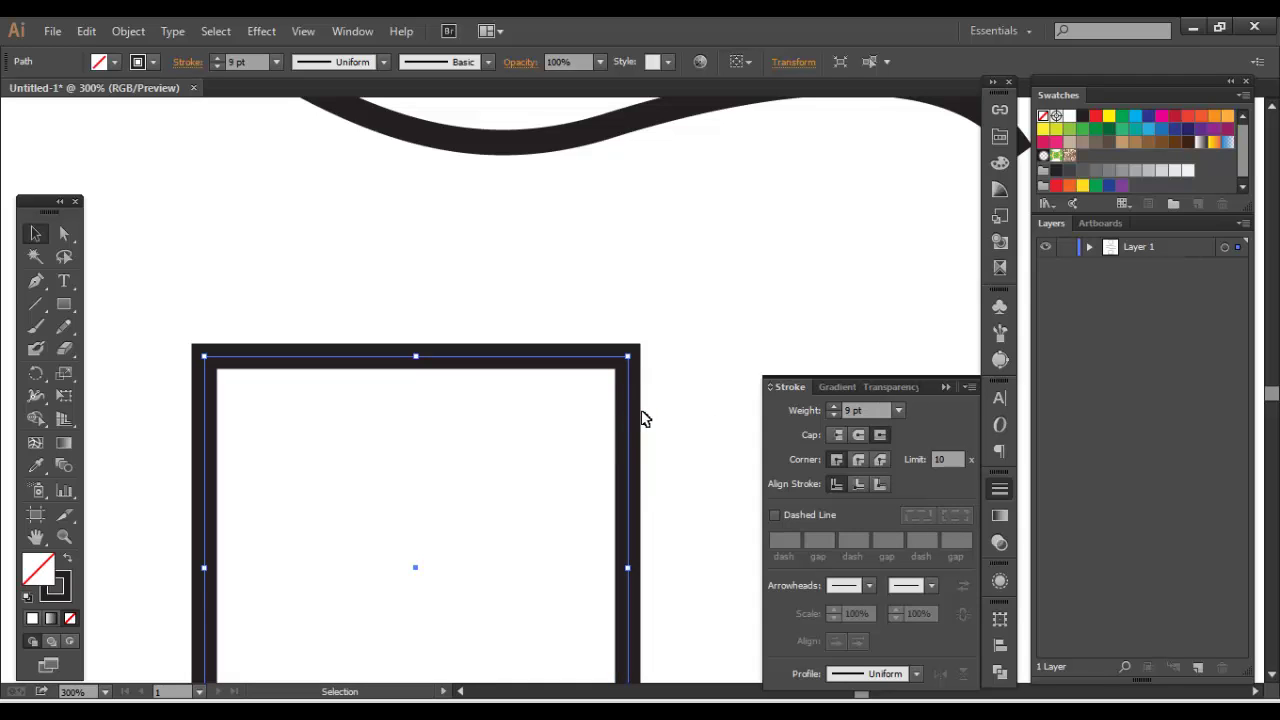
key("space")
left_click_drag(675, 371, 697, 280)
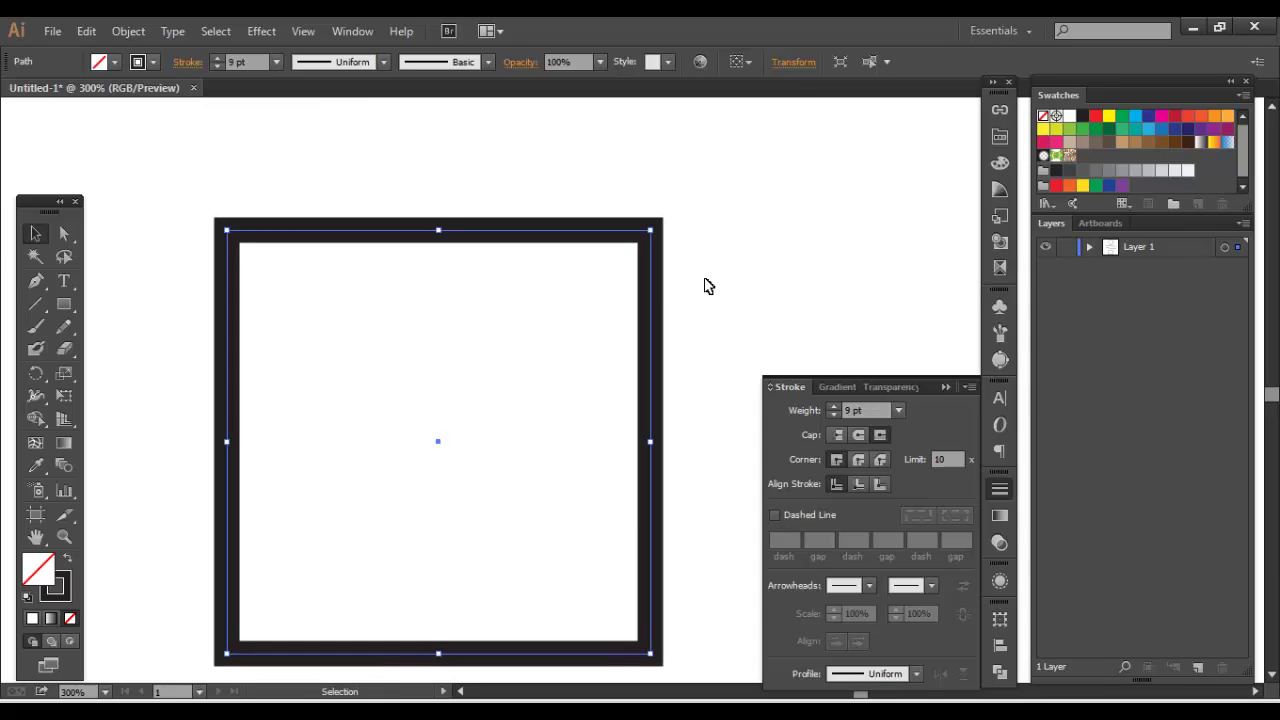
key("space")
left_click_drag(700, 206, 686, 340)
Zoom out to see the whole page, then select the square.
key("ctrl+minus")
key("ctrl+minus")
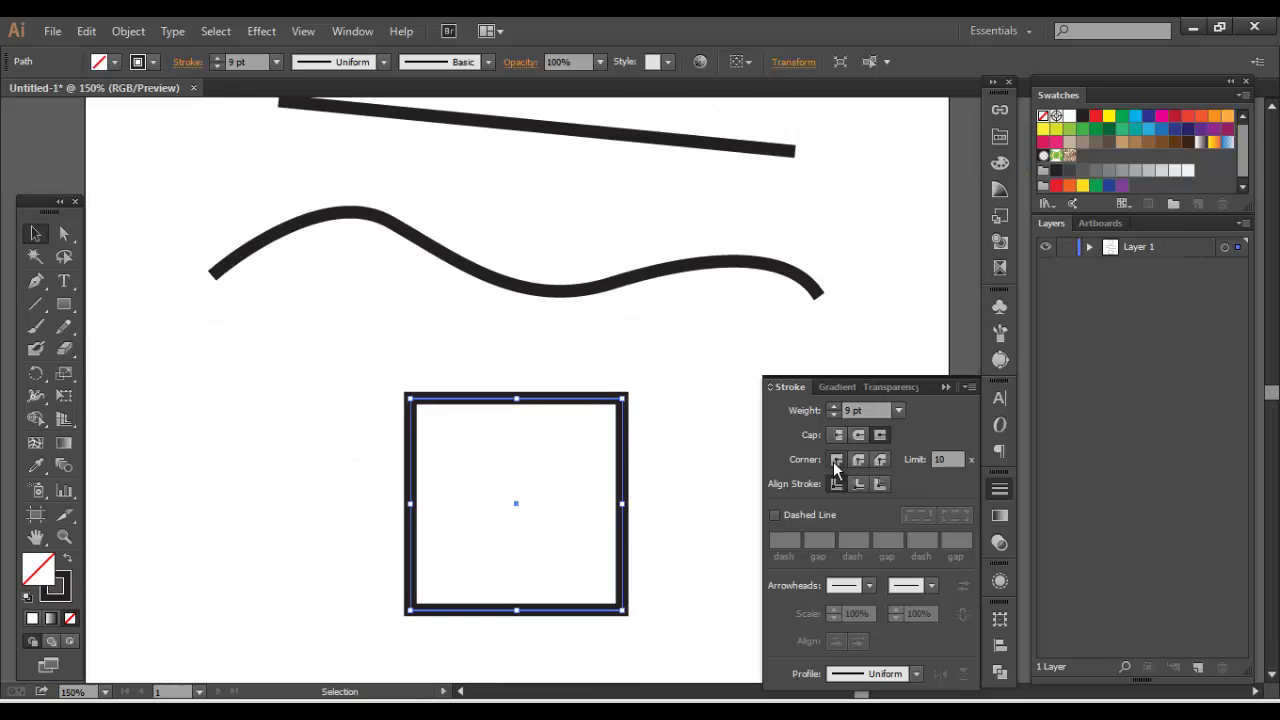
key("space")
left_click_drag(676, 199, 663, 354)
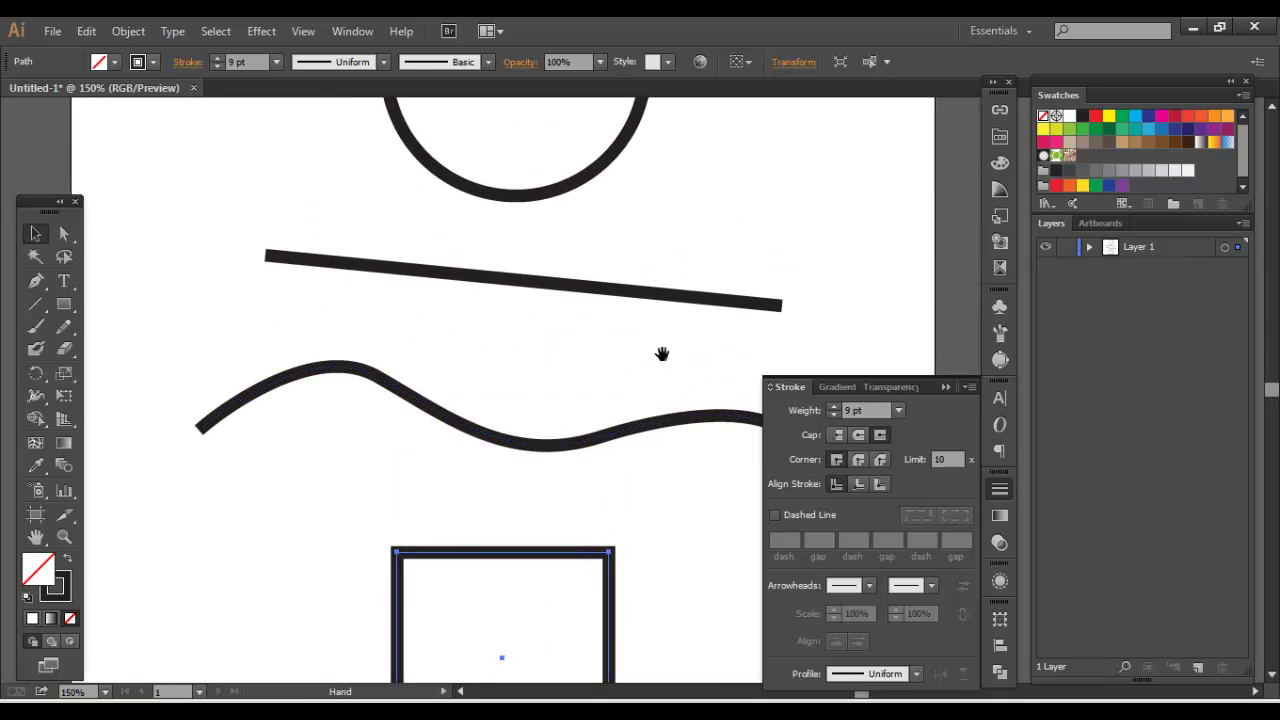
key("ctrl+minus")
key("space")
left_click_drag(670, 279, 647, 289)
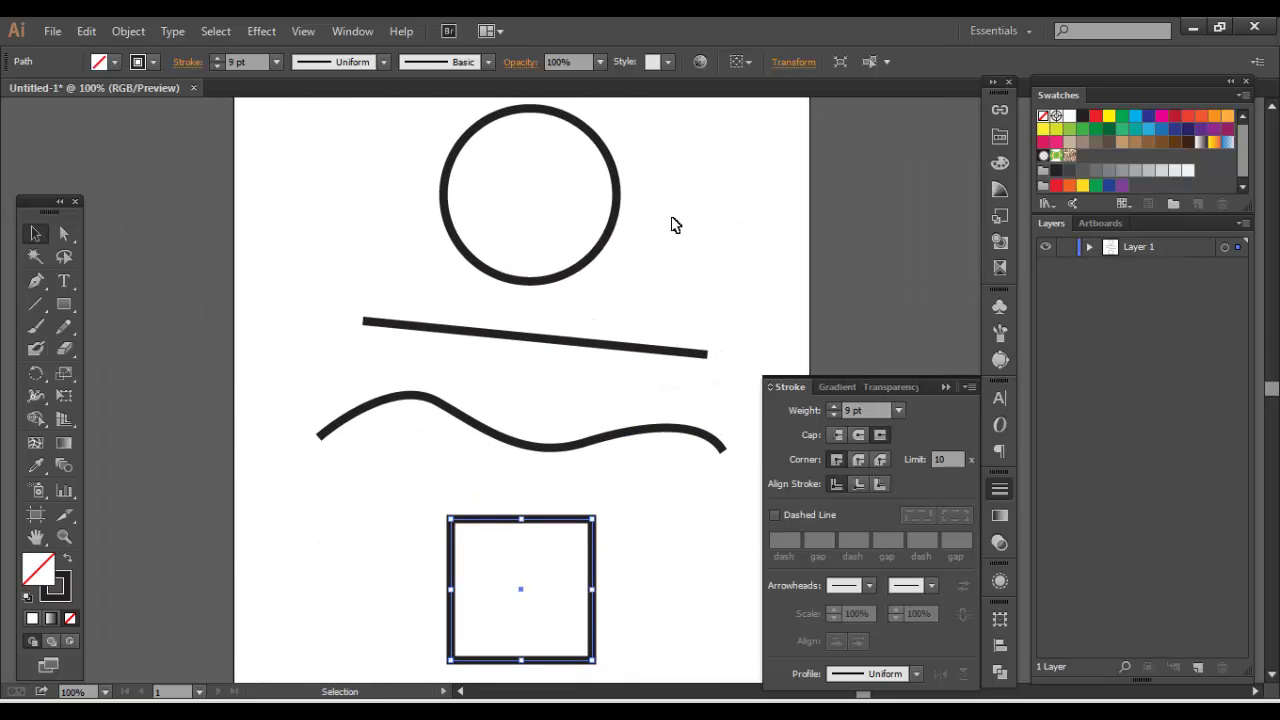
left_click_drag(673, 218, 472, 604)
left_click(680, 563)
scroll(640, 470, "down", 2)
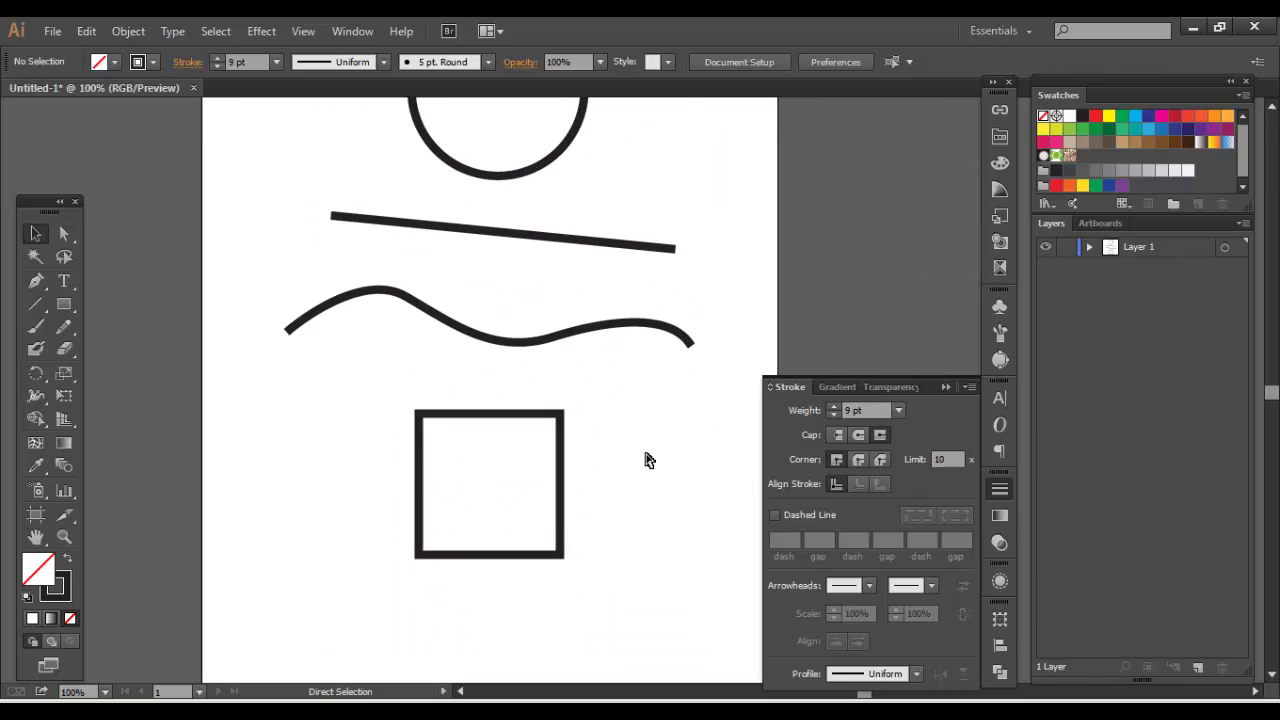
key("ctrl+plus")
key("ctrl+plus")
key("ctrl+plus")
left_click_drag(620, 360, 434, 449)
Try Round, Miter and Bevel corner joins on the square with a miter limit of 1.
left_click(858, 459)
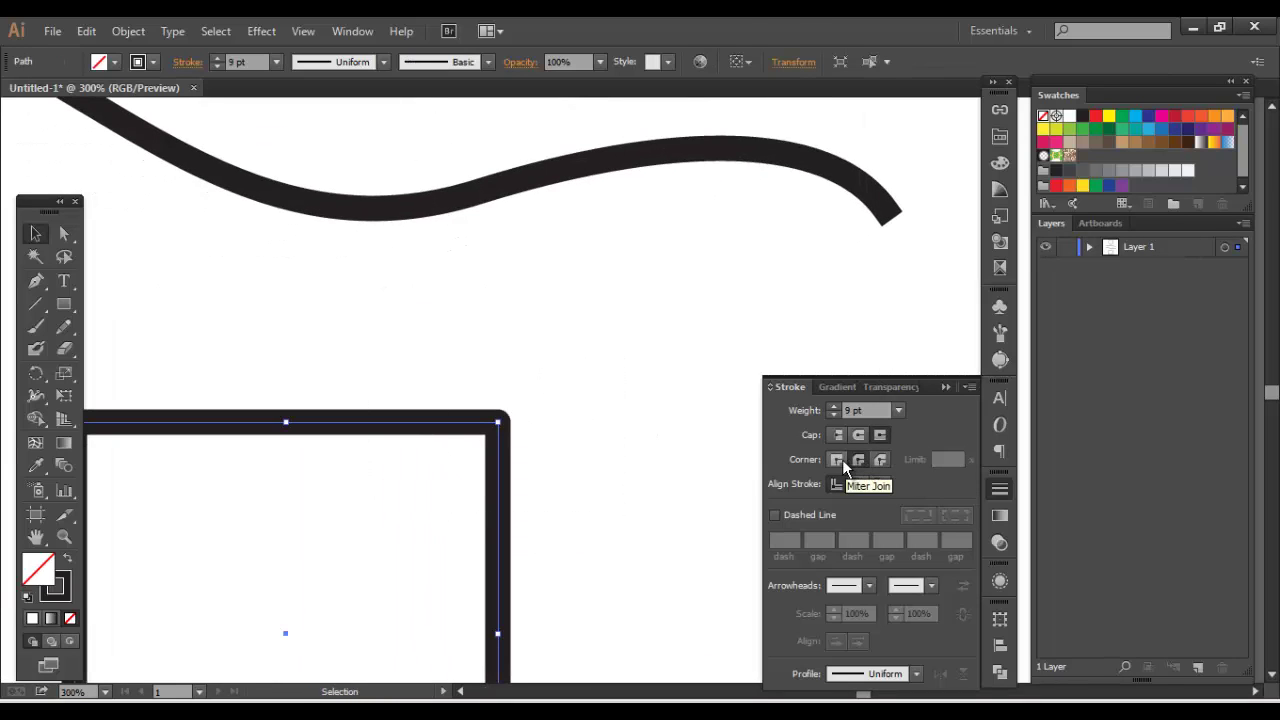
left_click(840, 459)
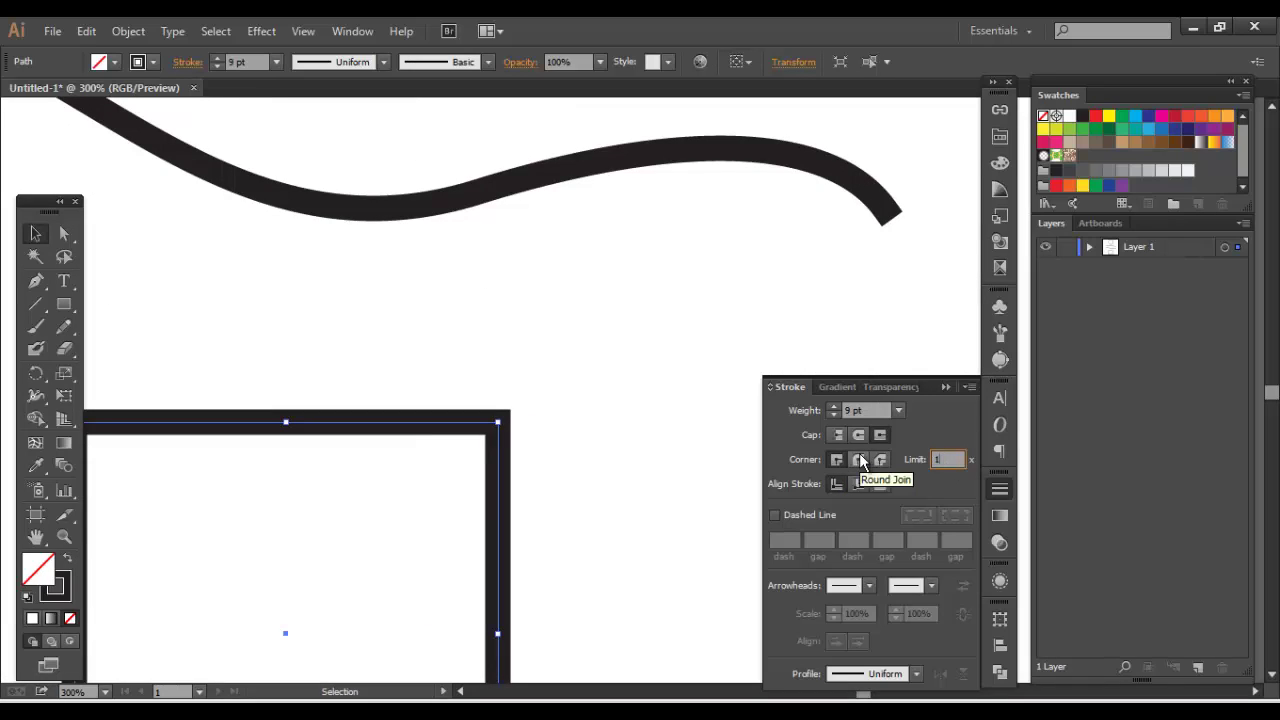
type("1")
key("Return")
left_click(880, 460)
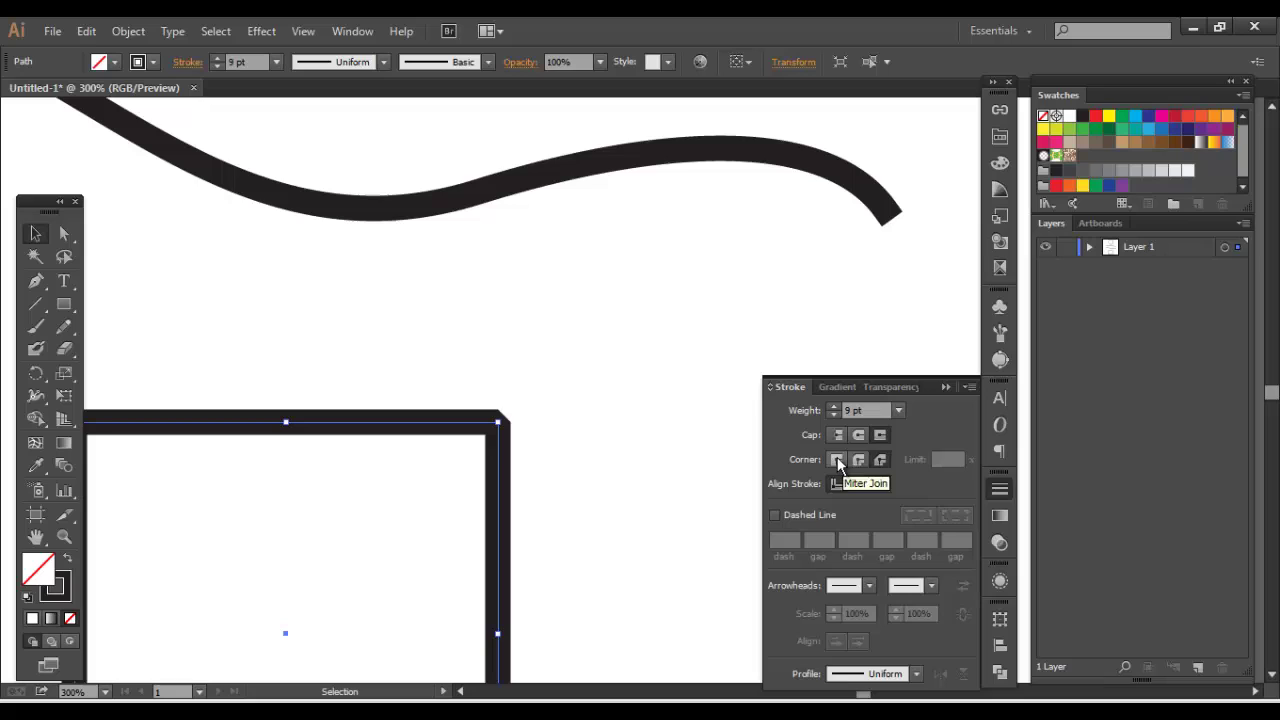
left_click(837, 460)
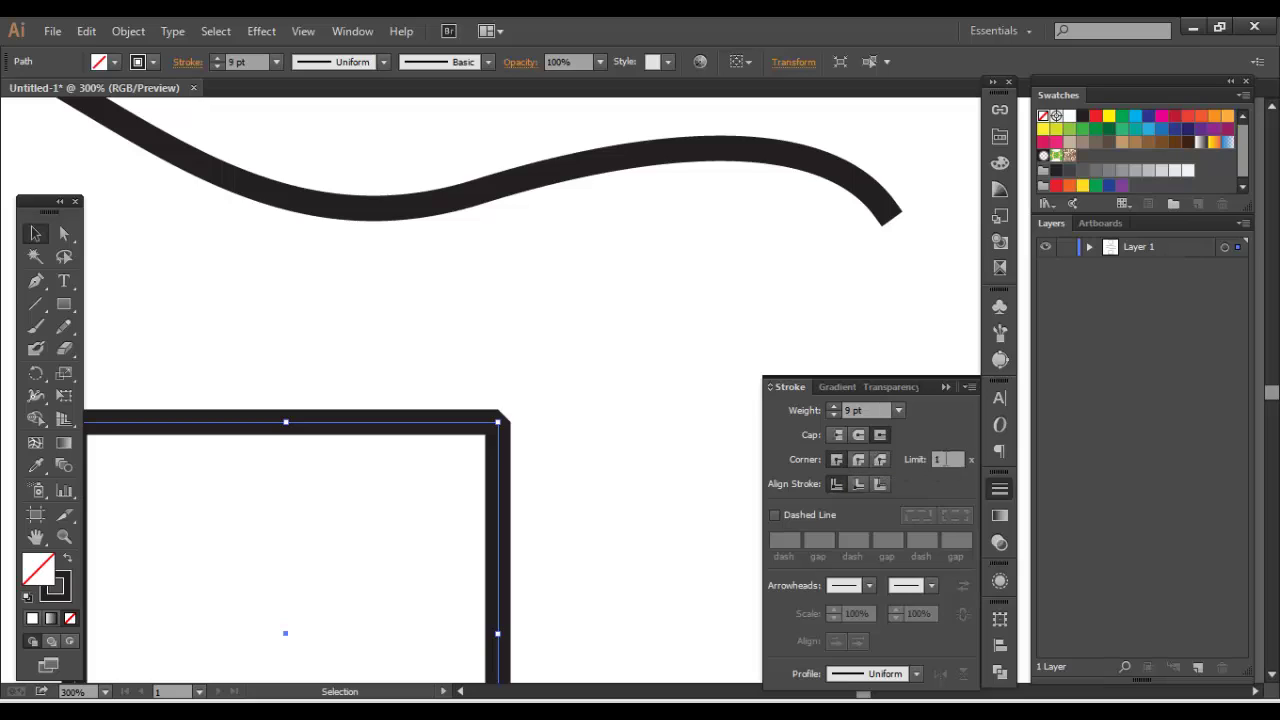
left_click(814, 458)
left_click(881, 461)
Change the miter limit to 3, then restore it to 10 for sharp corners.
key("BackSpace")
type("3")
key("Return")
key("space")
mouse_move(336, 358)
left_mouse_down()
mouse_move(457, 251)
mouse_move(511, 391)
left_mouse_up()
key("ctrl+minus")
key("ctrl+minus")
key("space")
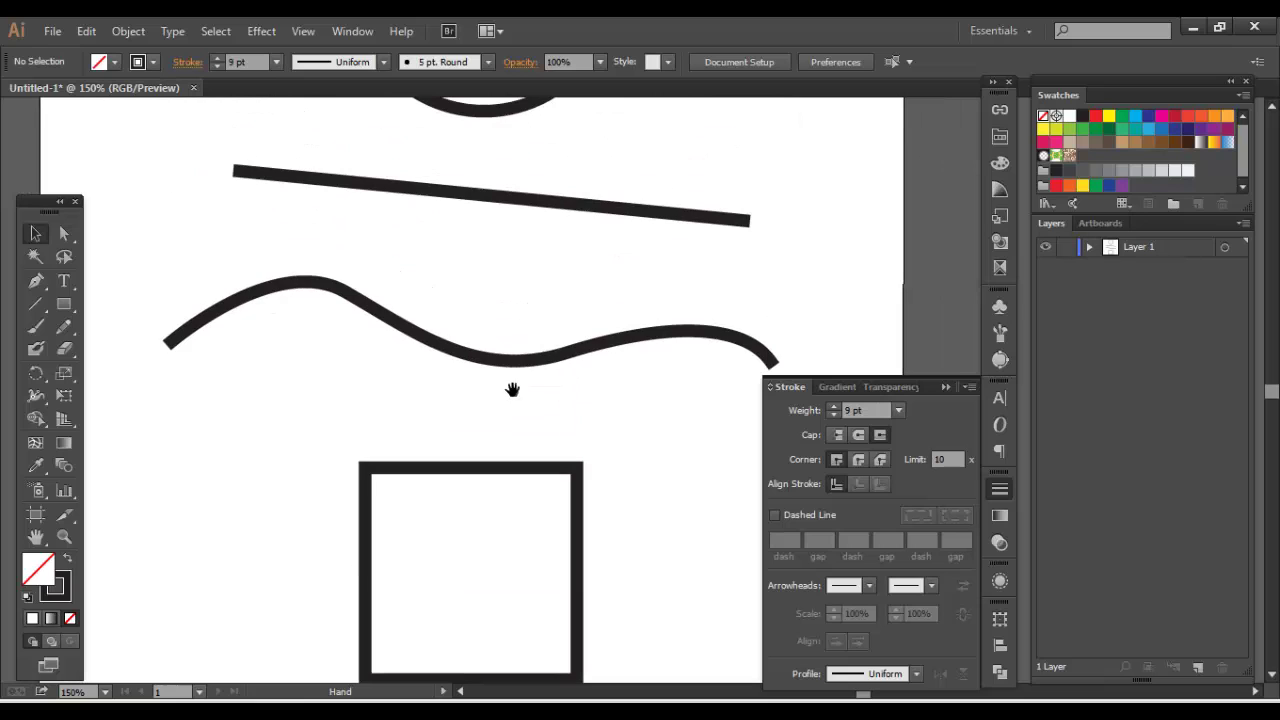
key("ctrl+minus")
Select the circle and bring it fully into view.
left_click_drag(584, 236, 583, 357)
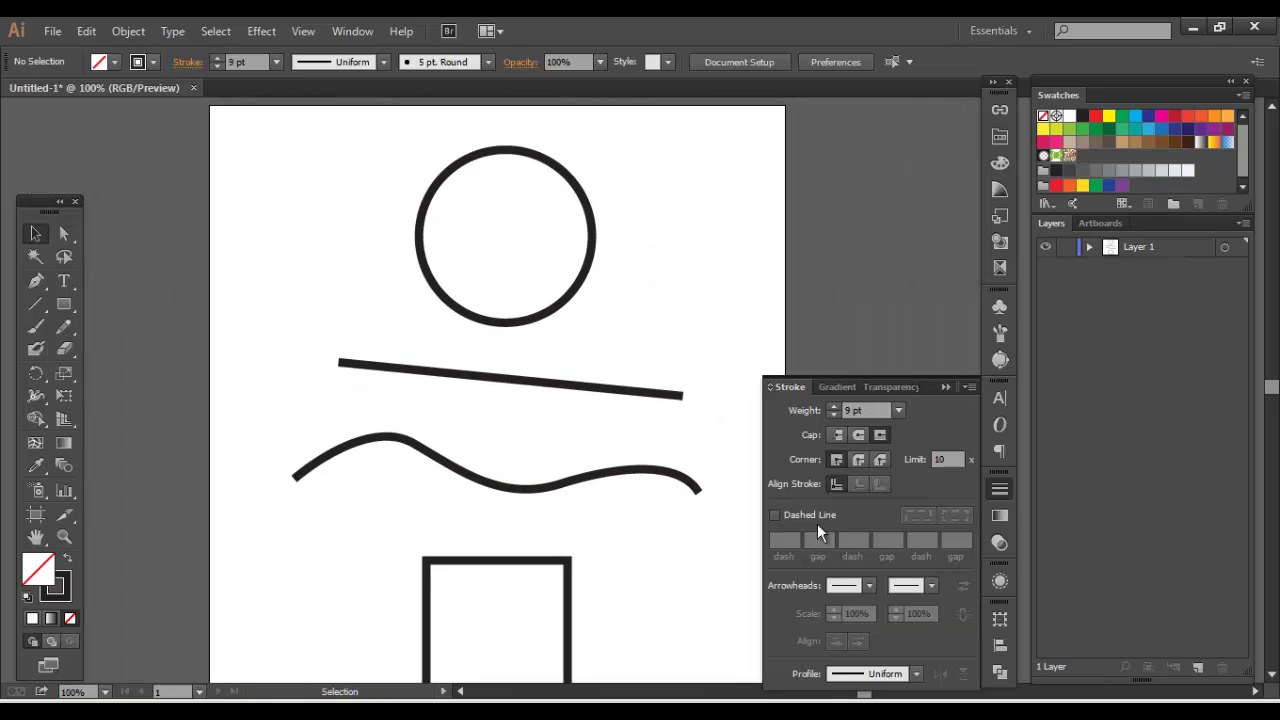
key("space")
left_click_drag(686, 424, 696, 334)
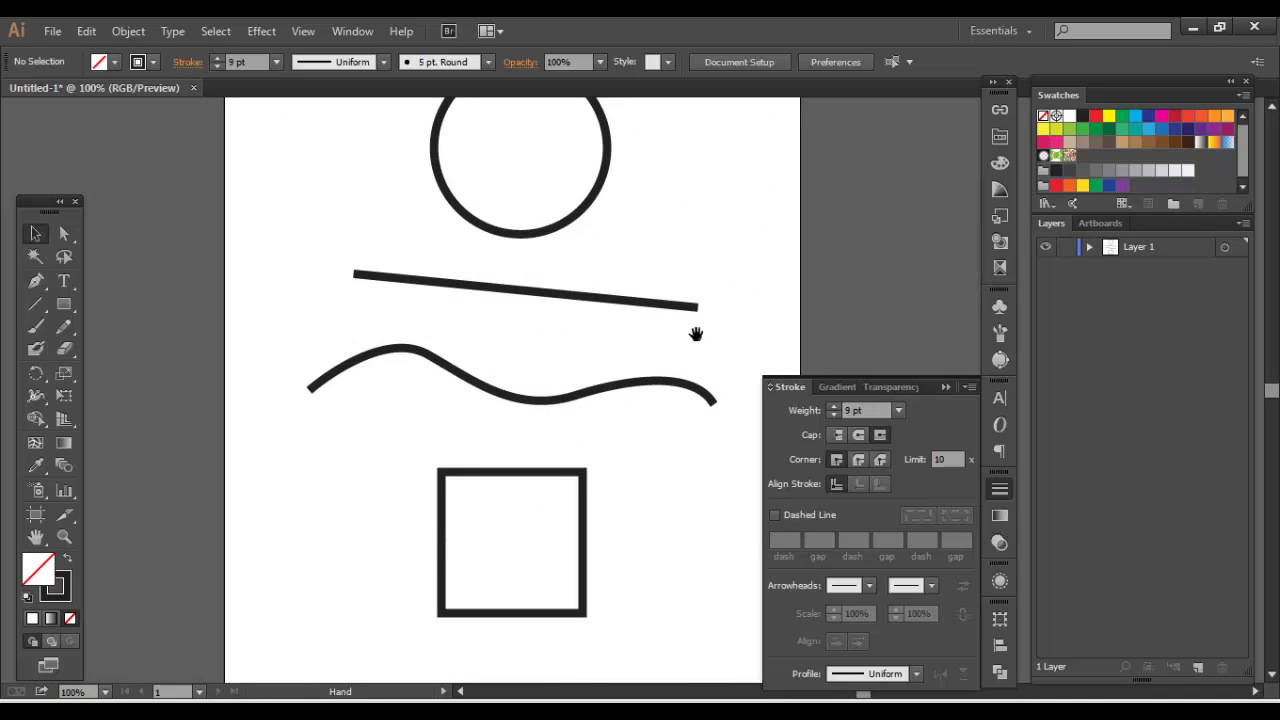
left_click_drag(642, 158, 540, 230)
key("space")
left_click_drag(684, 233, 714, 390)
Make the circle's outline dashed, preserving exact dash and gap lengths, then select the square.
left_click(774, 515)
key("space")
key("ctrl+=")
key("space")
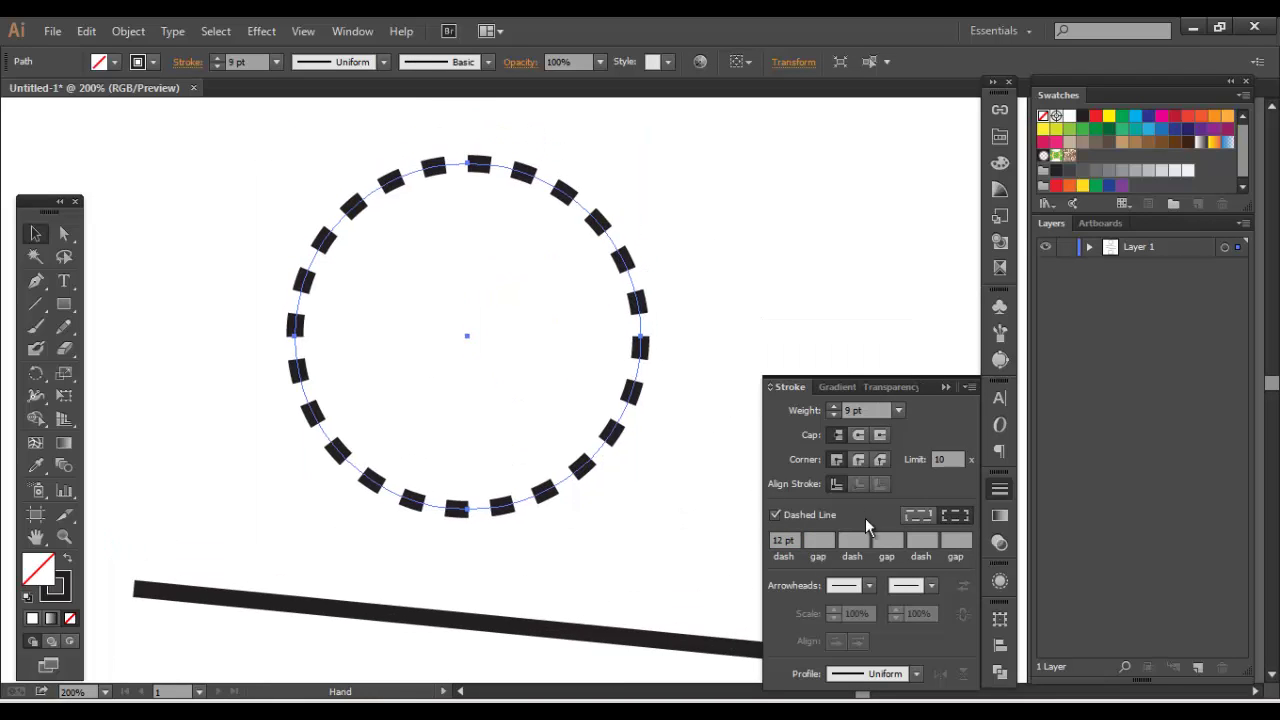
left_click(918, 517)
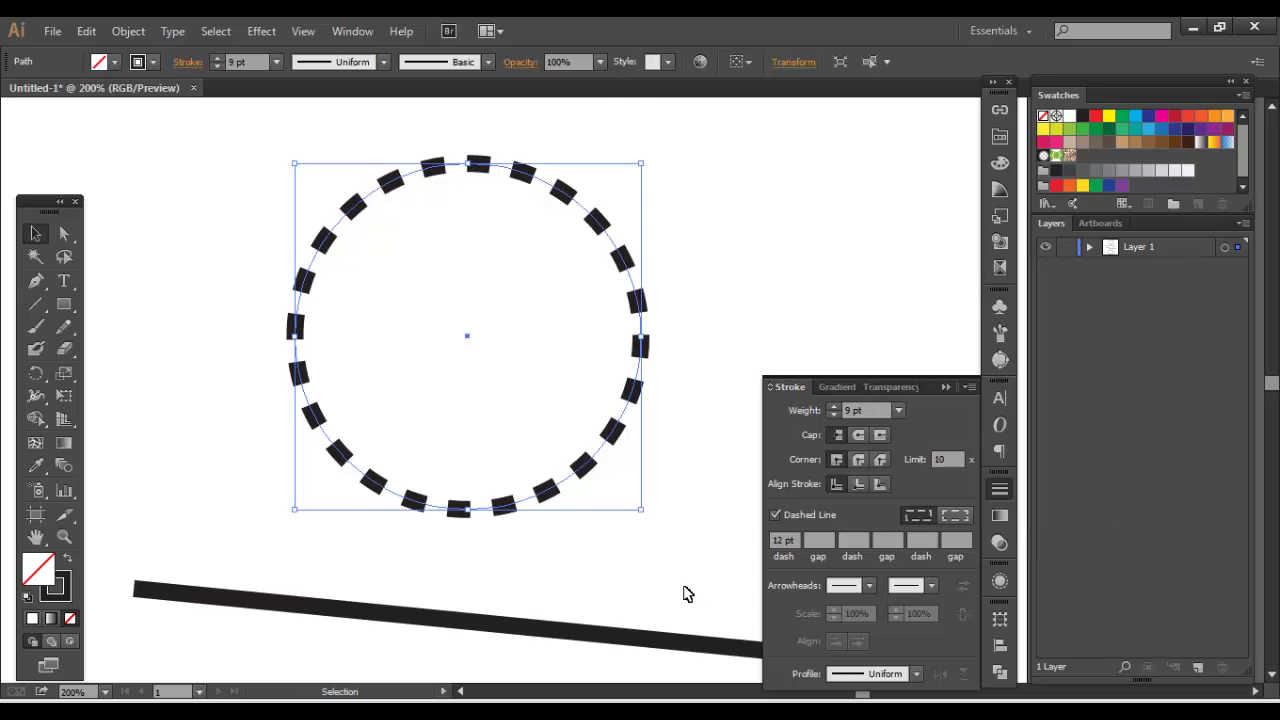
scroll(589, 514, "down", 5)
scroll(589, 517, "up", 3)
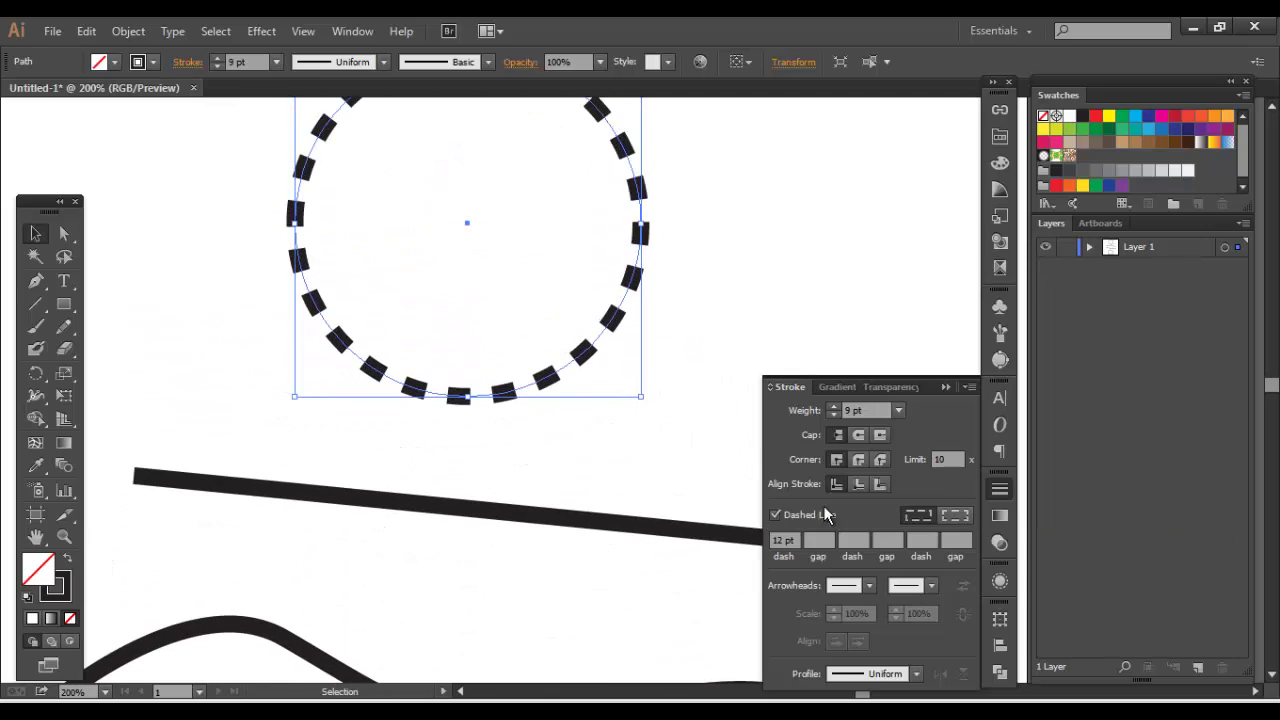
scroll(658, 420, "down", 6)
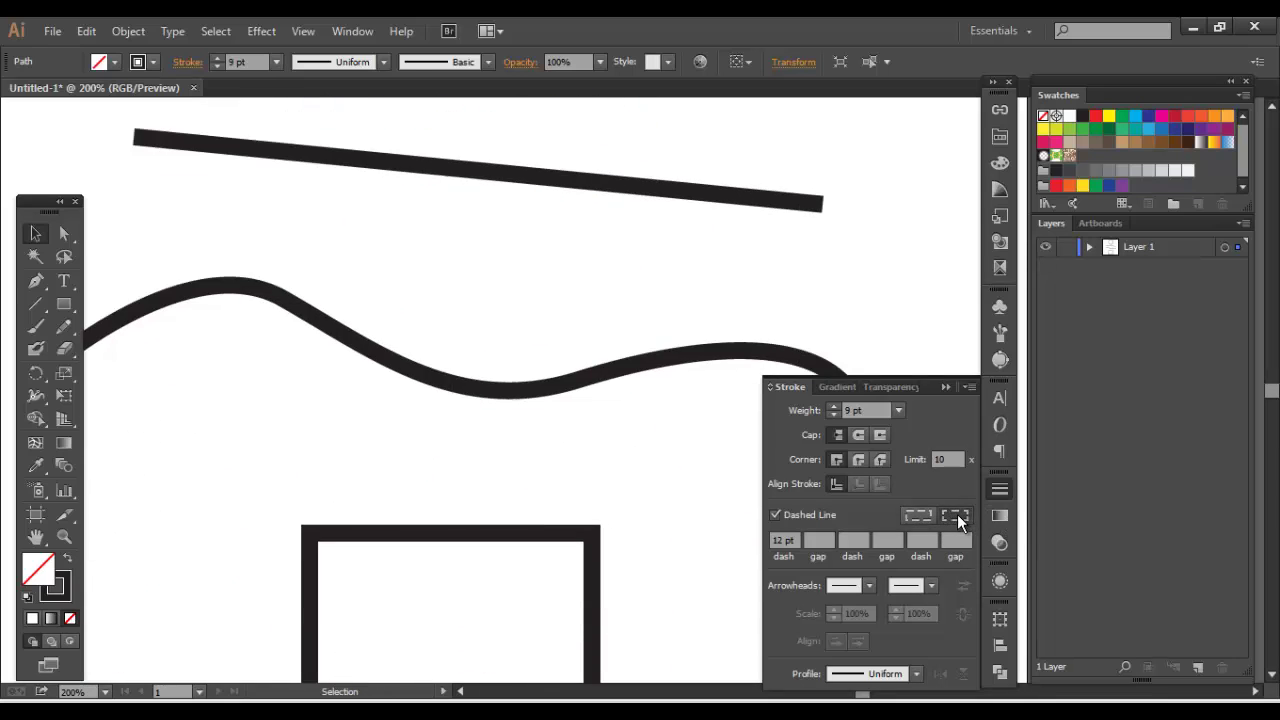
scroll(620, 477, "down", 2)
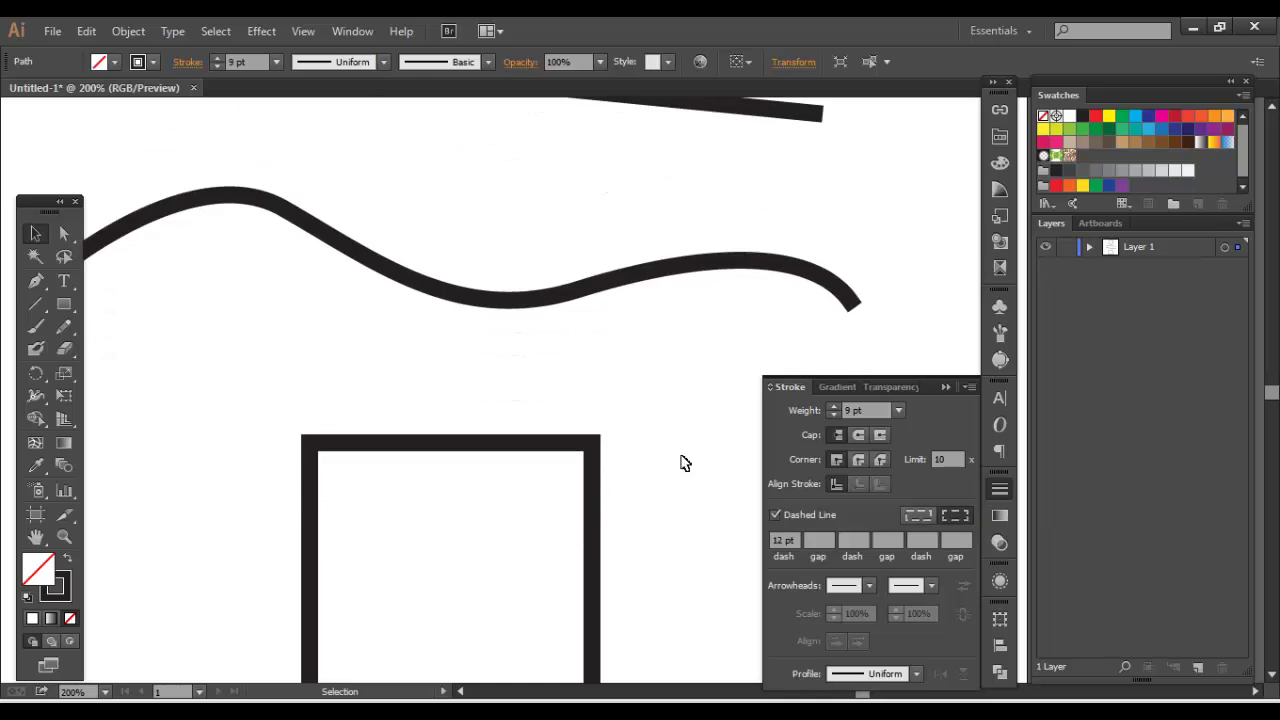
left_click(597, 440)
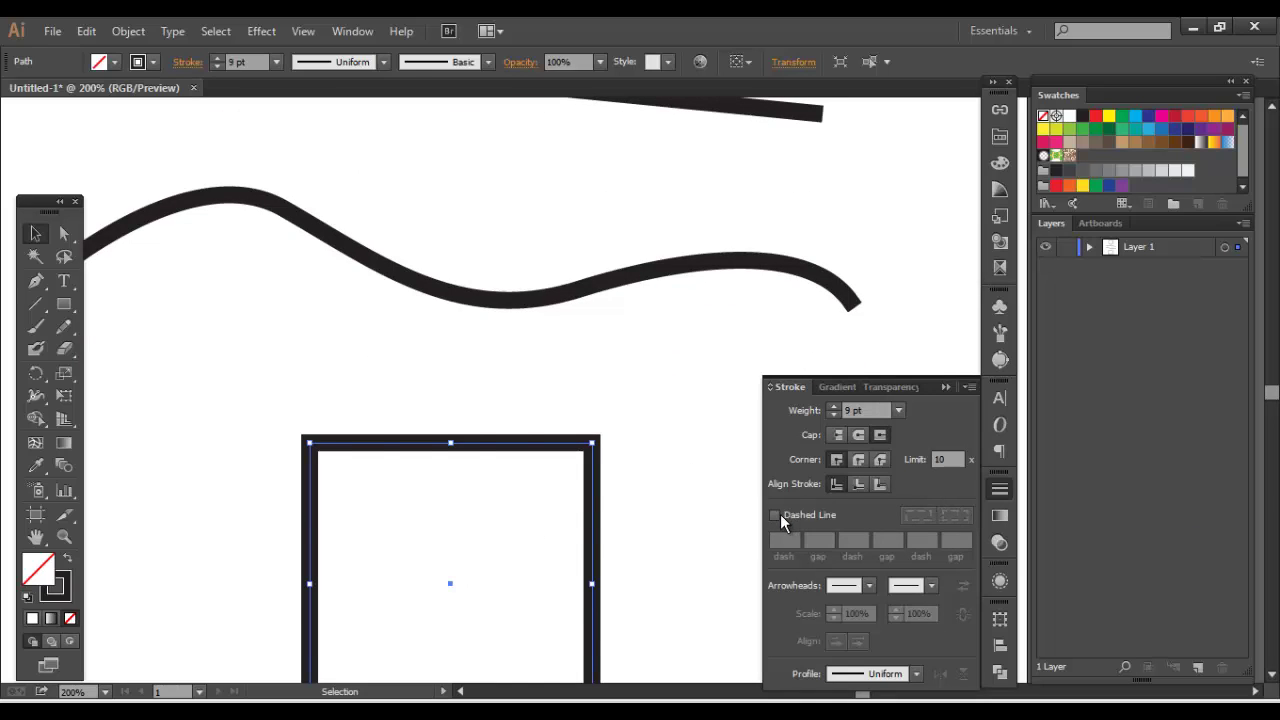
Make the square's outline dashed and compare dash alignments, finishing on Align dashes to corners.
left_click(778, 515)
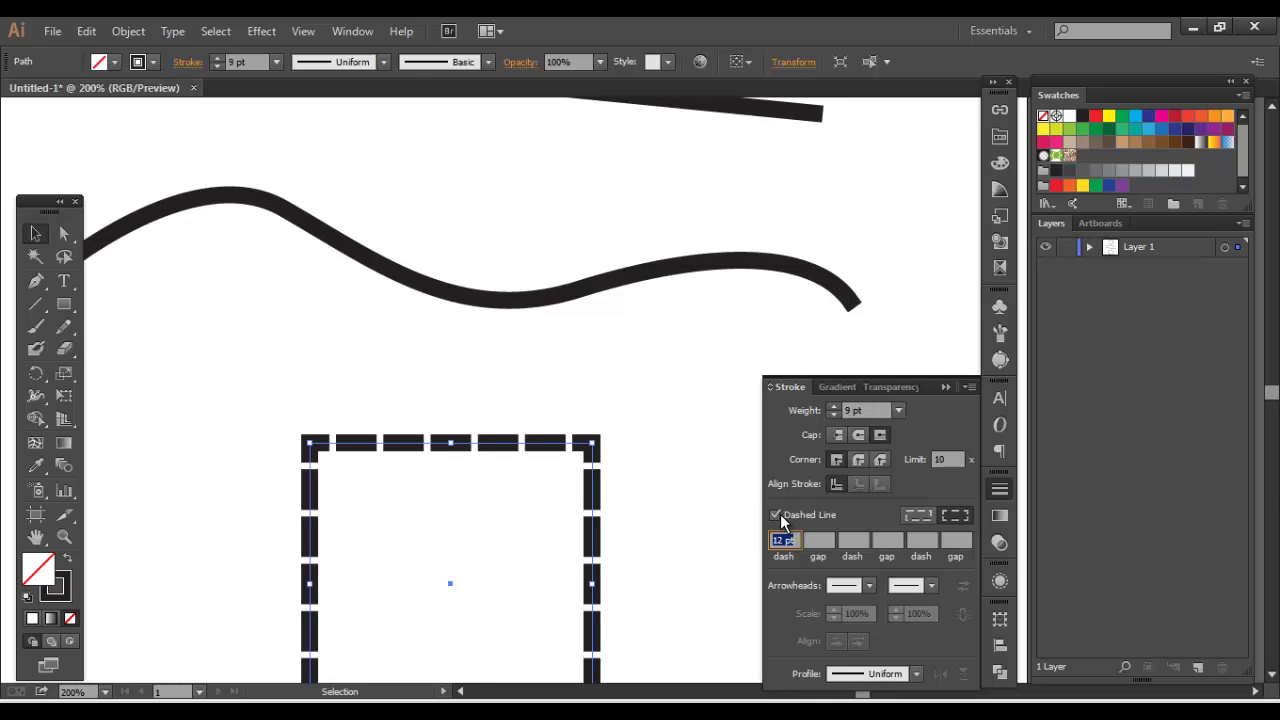
left_click(955, 515)
left_click(931, 514)
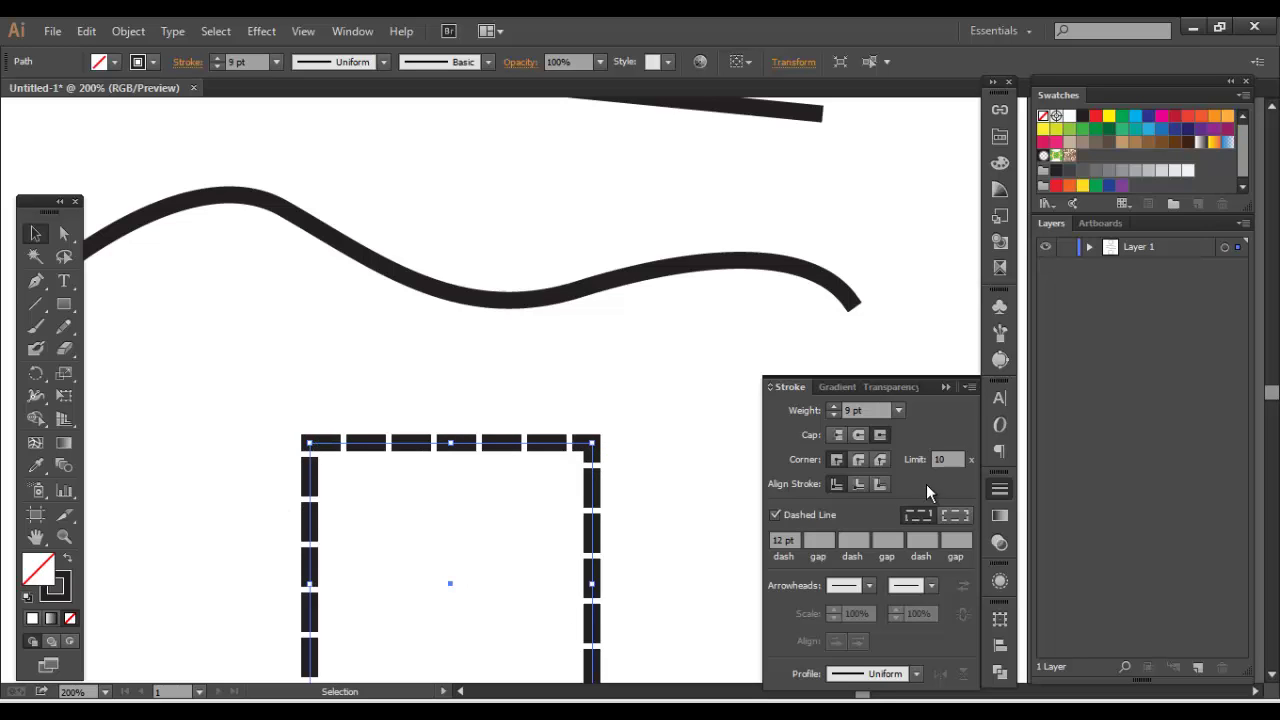
left_click(954, 515)
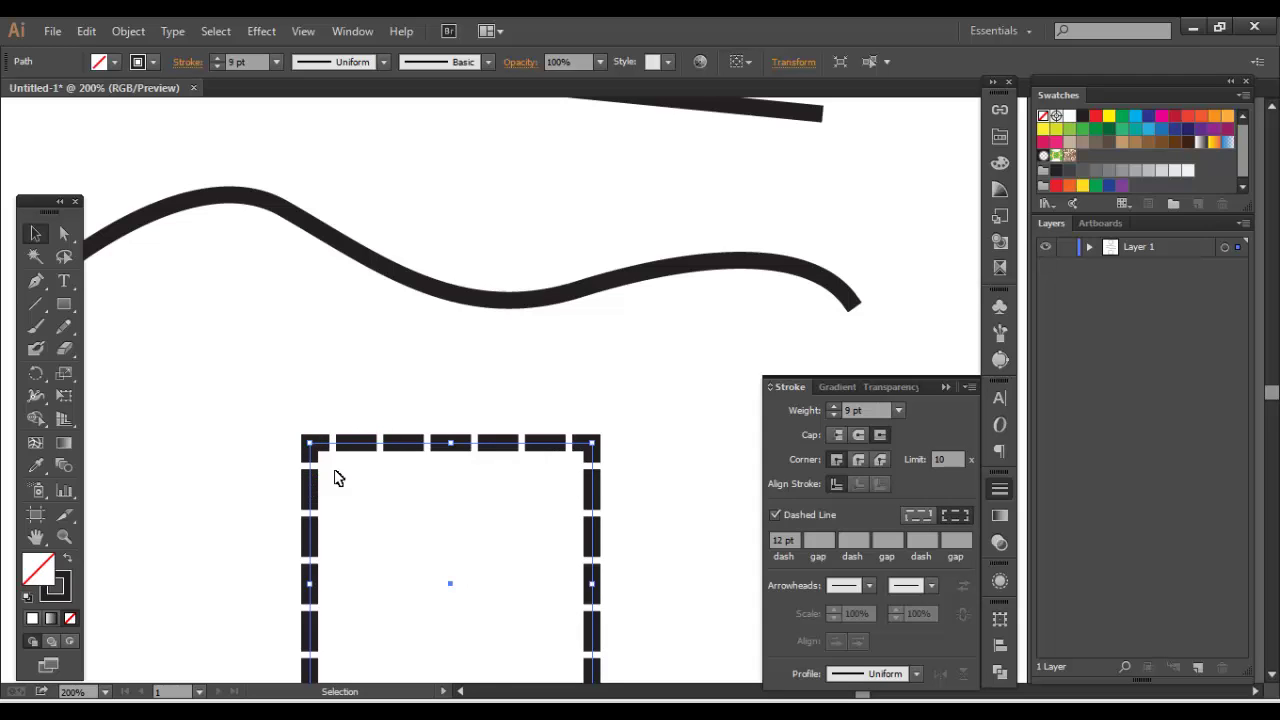
scroll(511, 499, "down", 1)
scroll(511, 499, "down", 3)
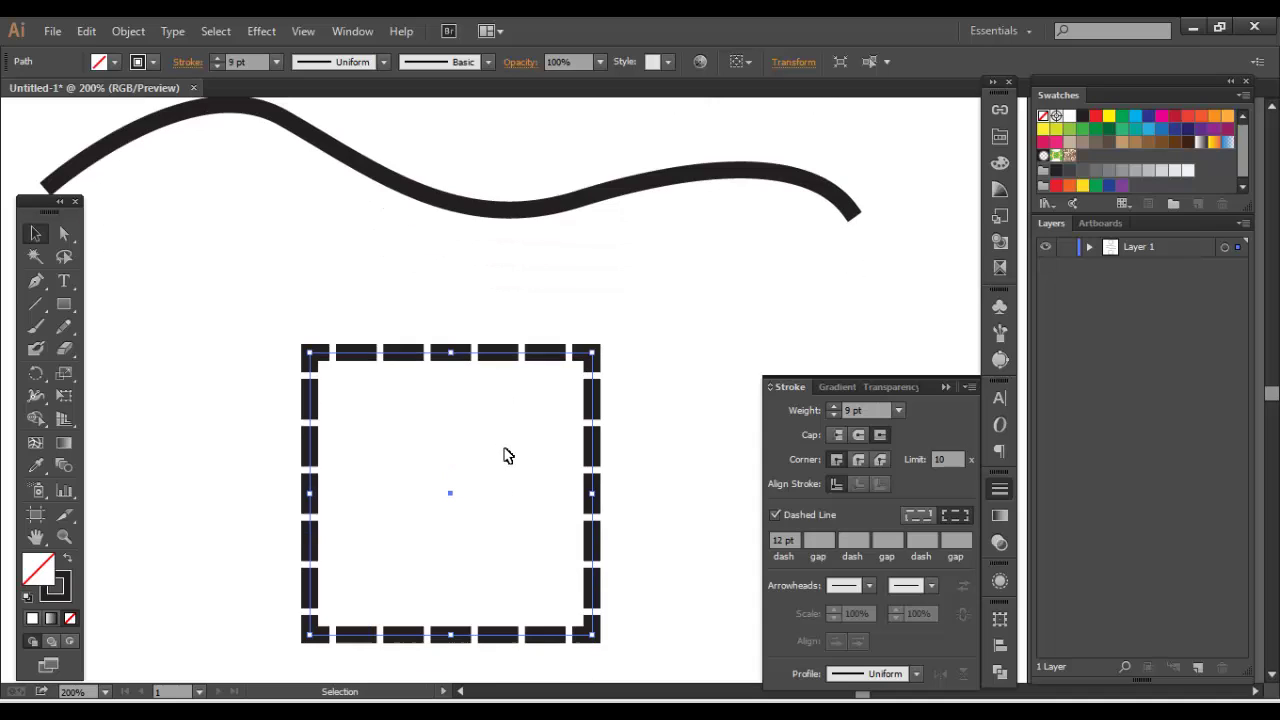
left_click(915, 517)
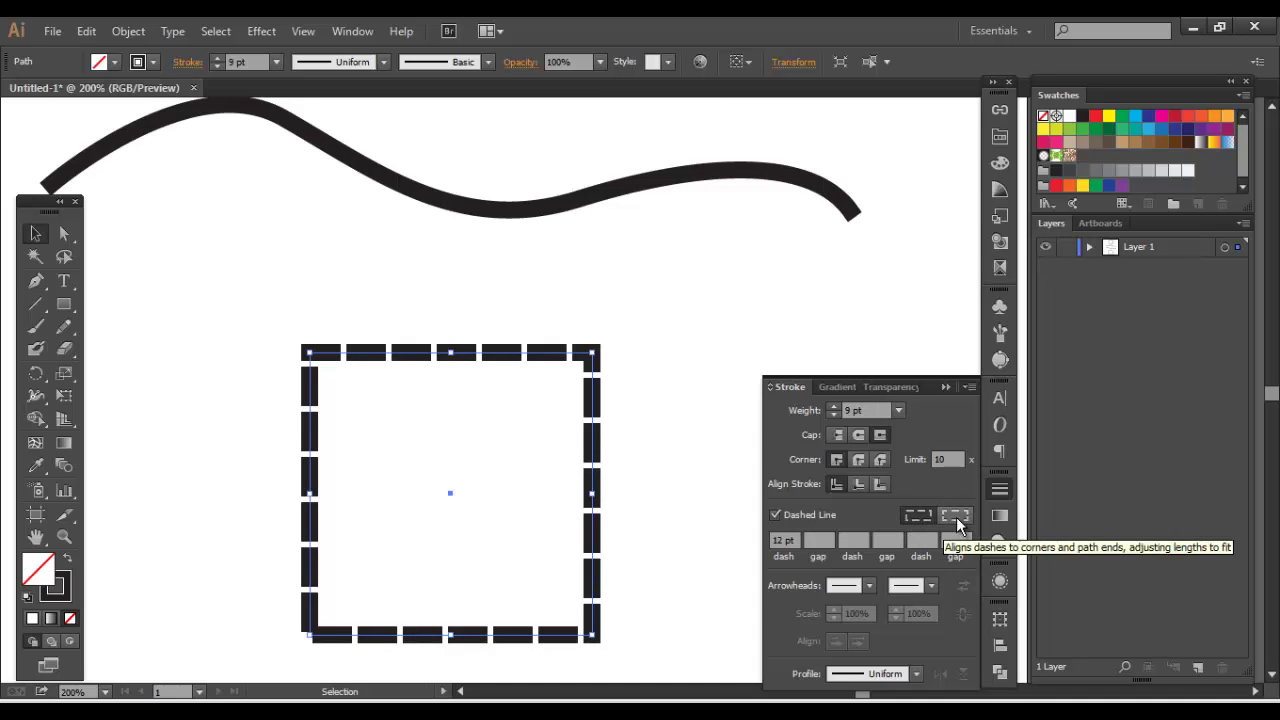
left_click(957, 520)
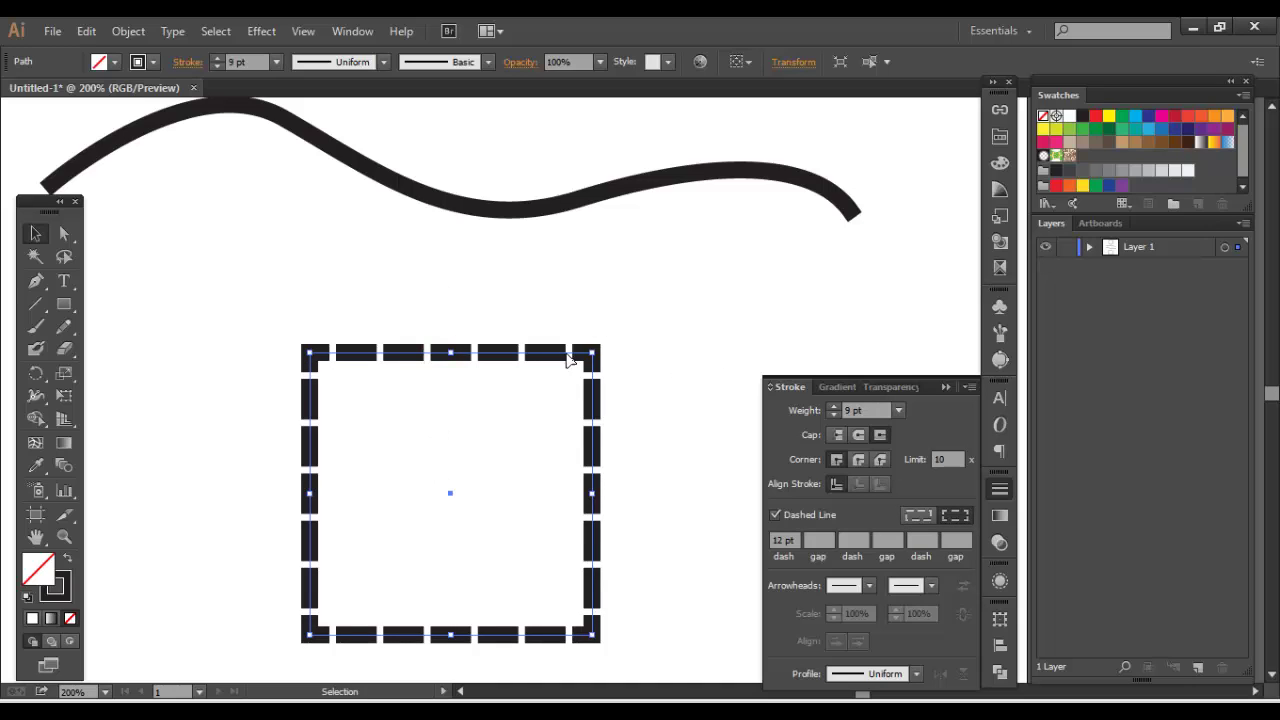
left_click(920, 515)
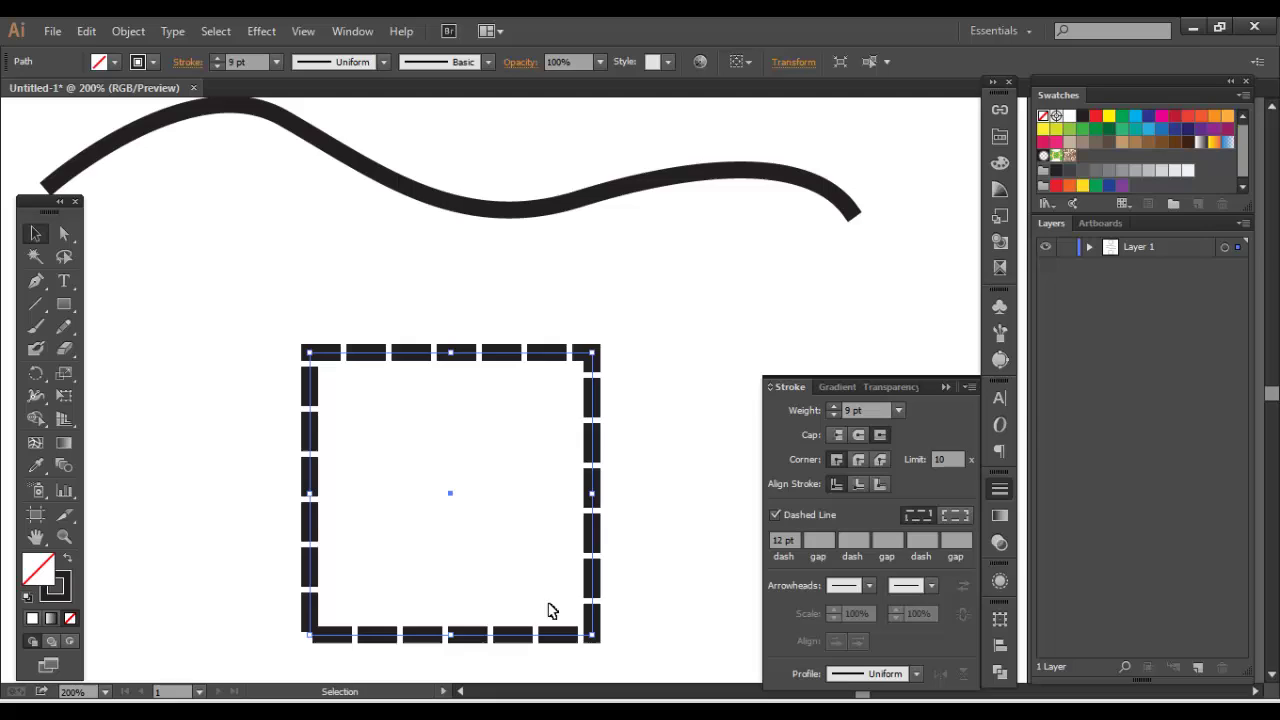
left_click(952, 512)
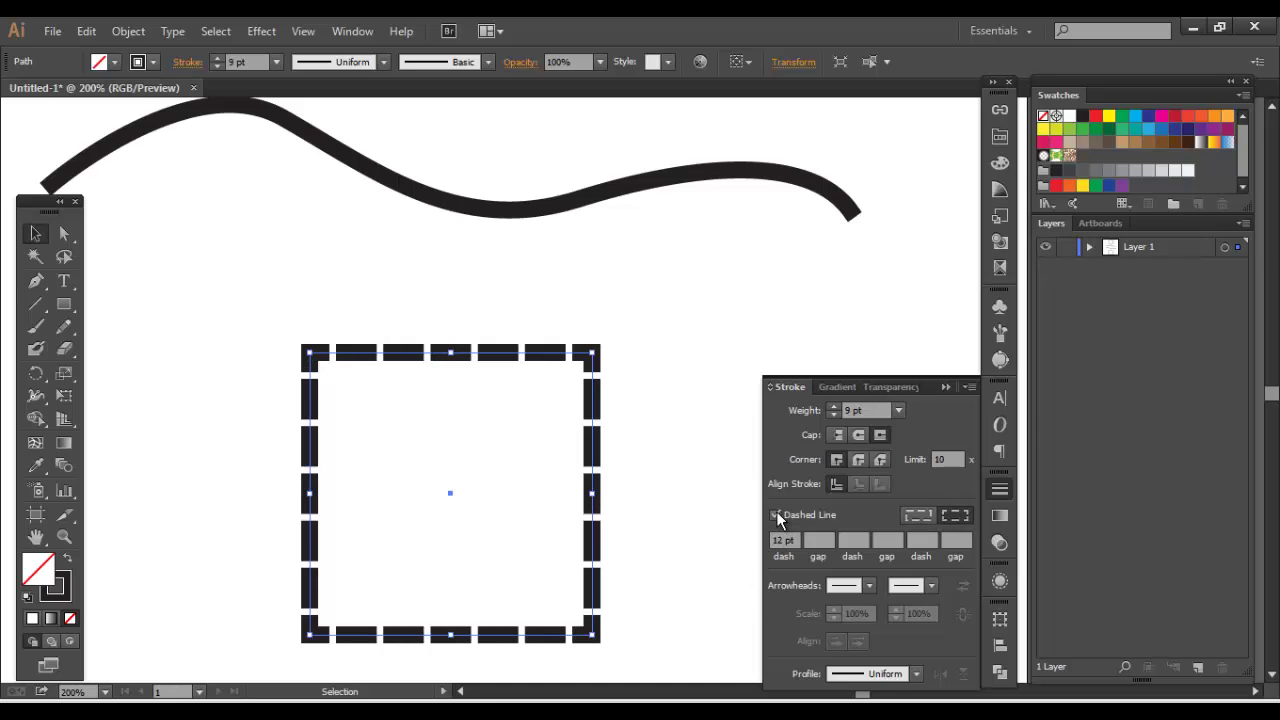
Try a 6 pt dash length on the square's border, then reselect the square.
double_click(783, 541)
left_click(780, 541)
key("Return")
type("6")
key("Return")
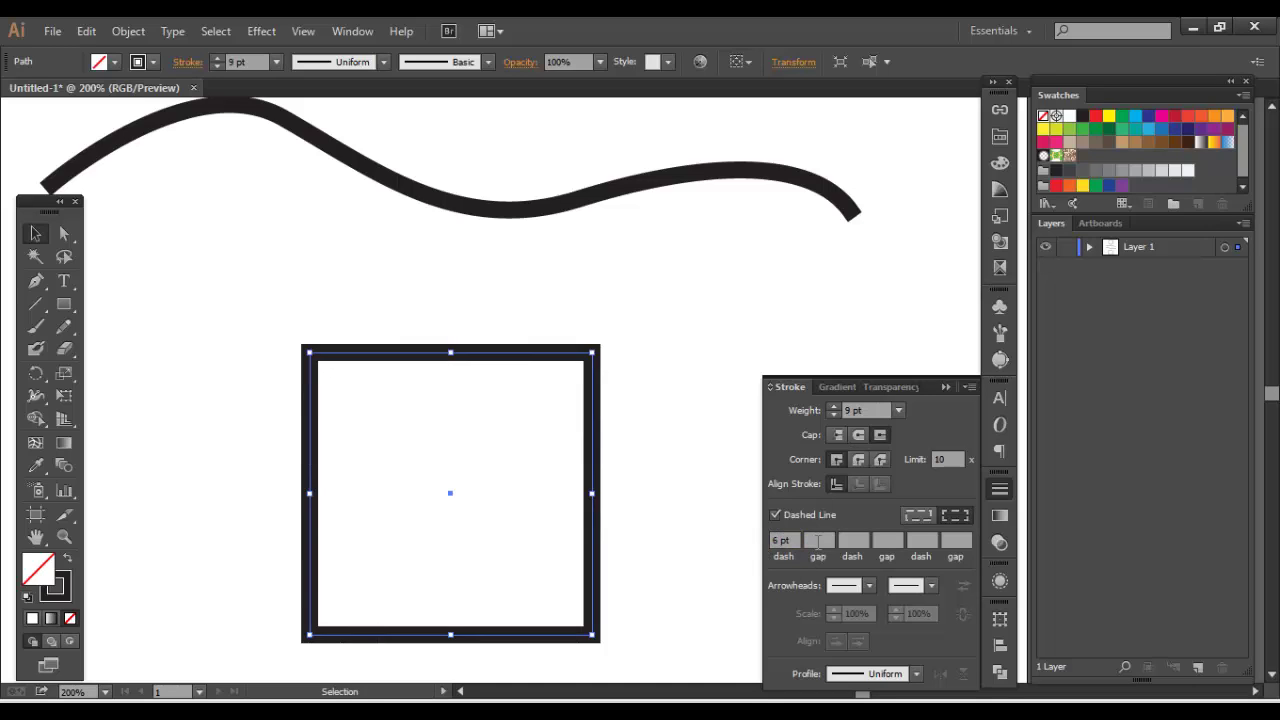
type("6")
left_click(680, 346)
left_click_drag(688, 340, 419, 520)
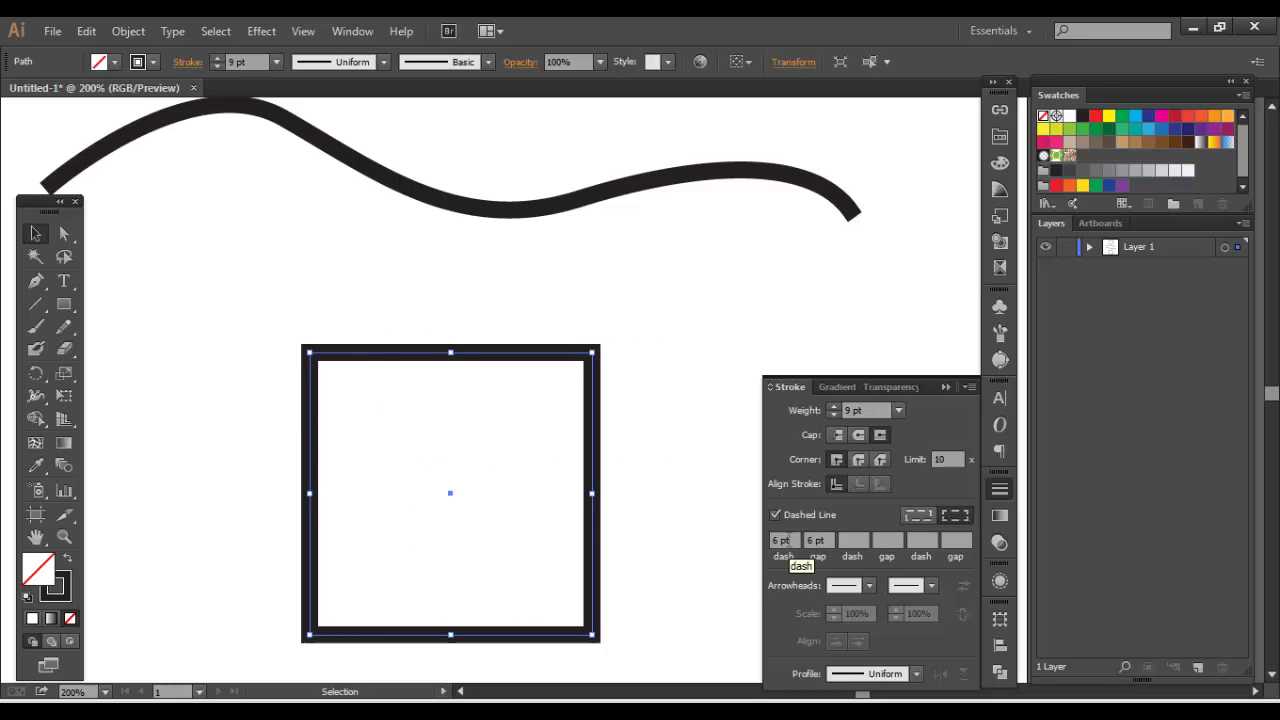
Set a 12 pt dash and 20 pt gap, briefly try a 50 pt gap, then return to 20.
double_click(779, 540)
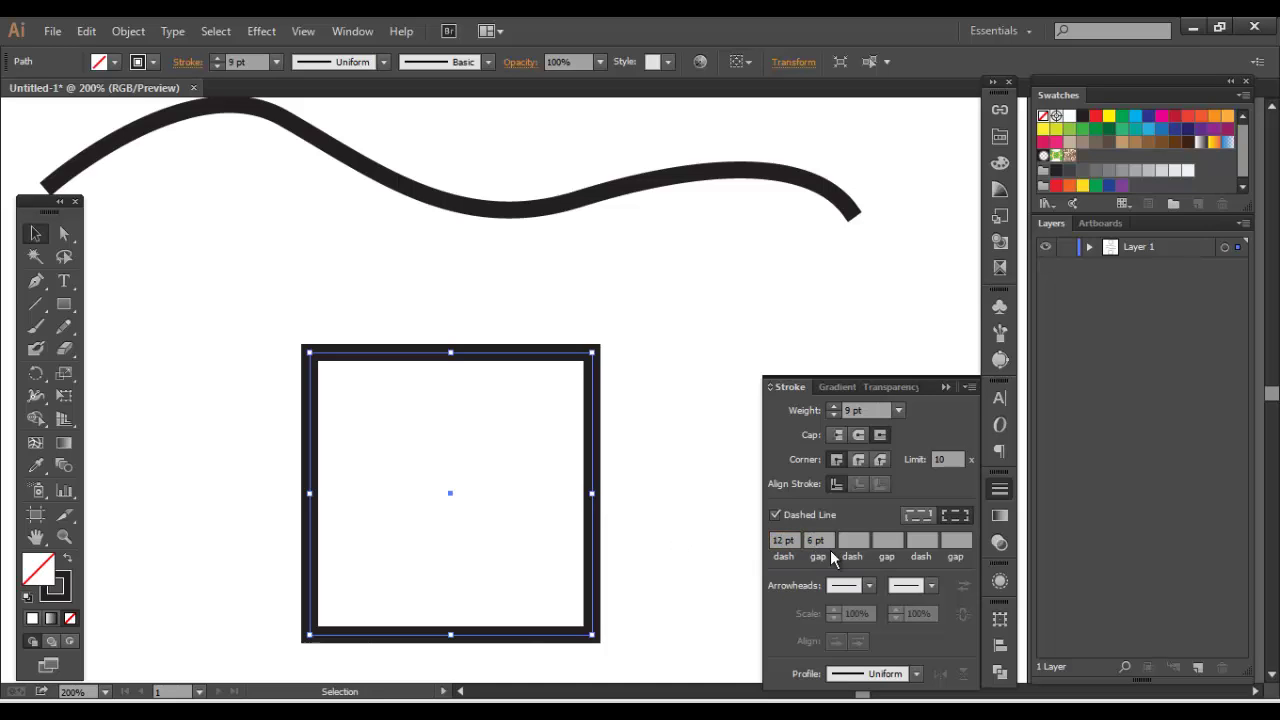
type("12")
key("Return")
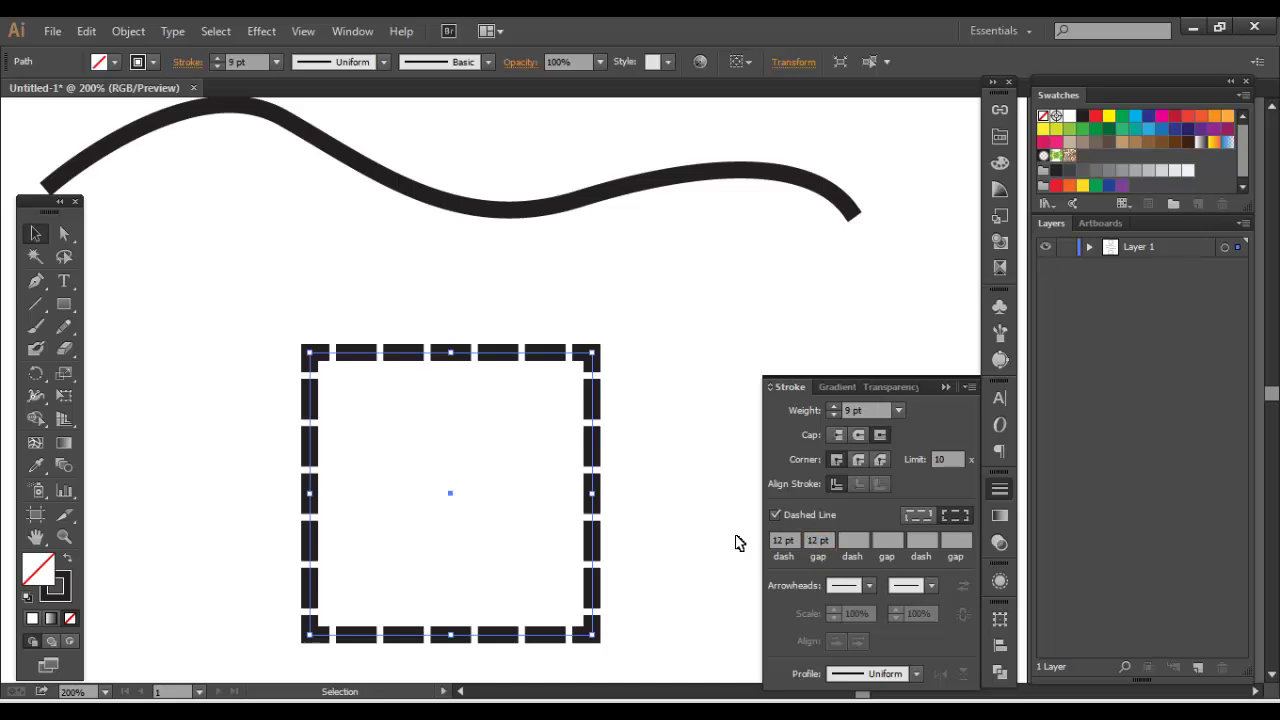
key("Tab")
type("20")
key("Return")
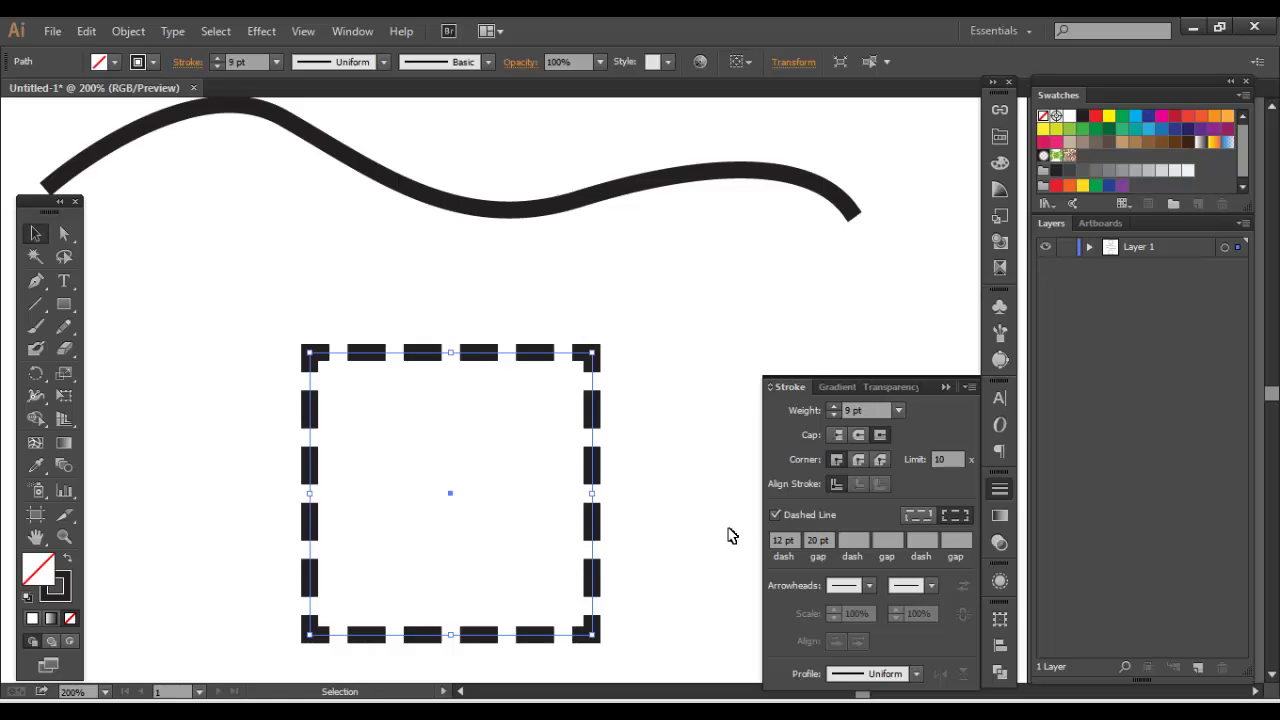
double_click(807, 529)
type("50")
key("Return")
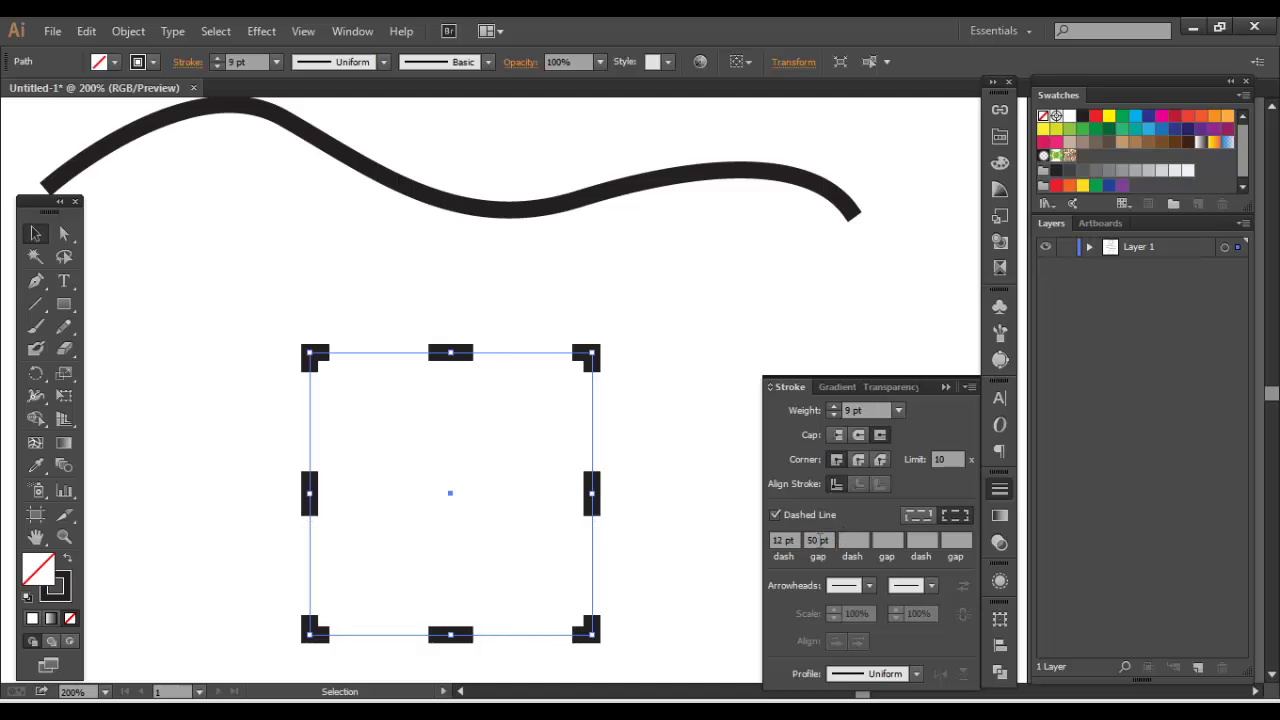
double_click(815, 540)
key("Return")
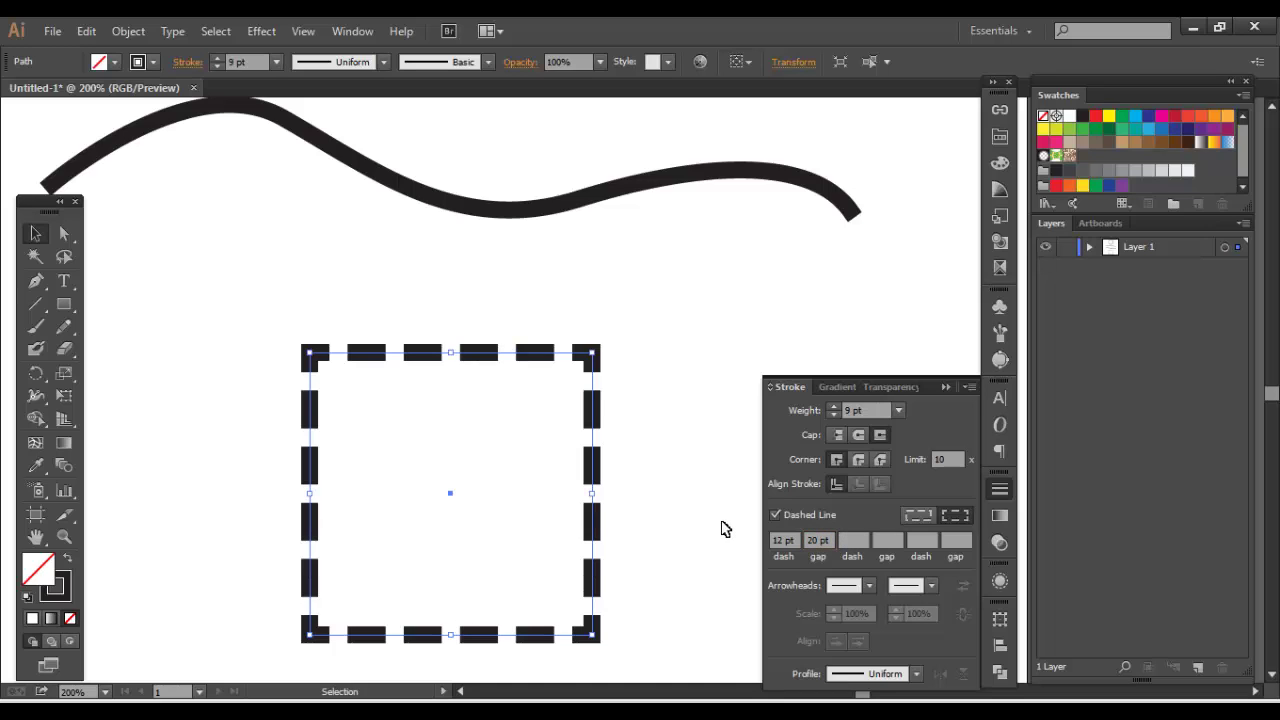
Reduce the square's stroke weight to 4 pt.
left_click(832, 414)
left_click(832, 414)
left_click(832, 414)
left_click(832, 414)
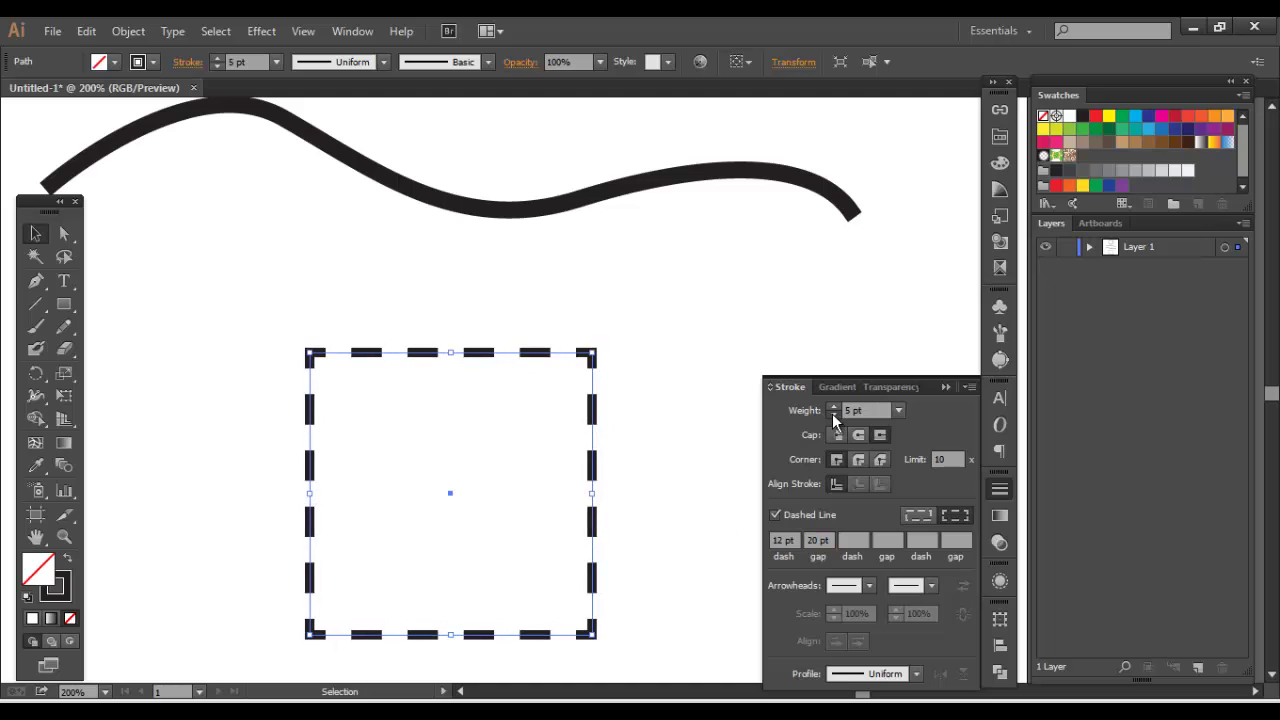
left_click(832, 414)
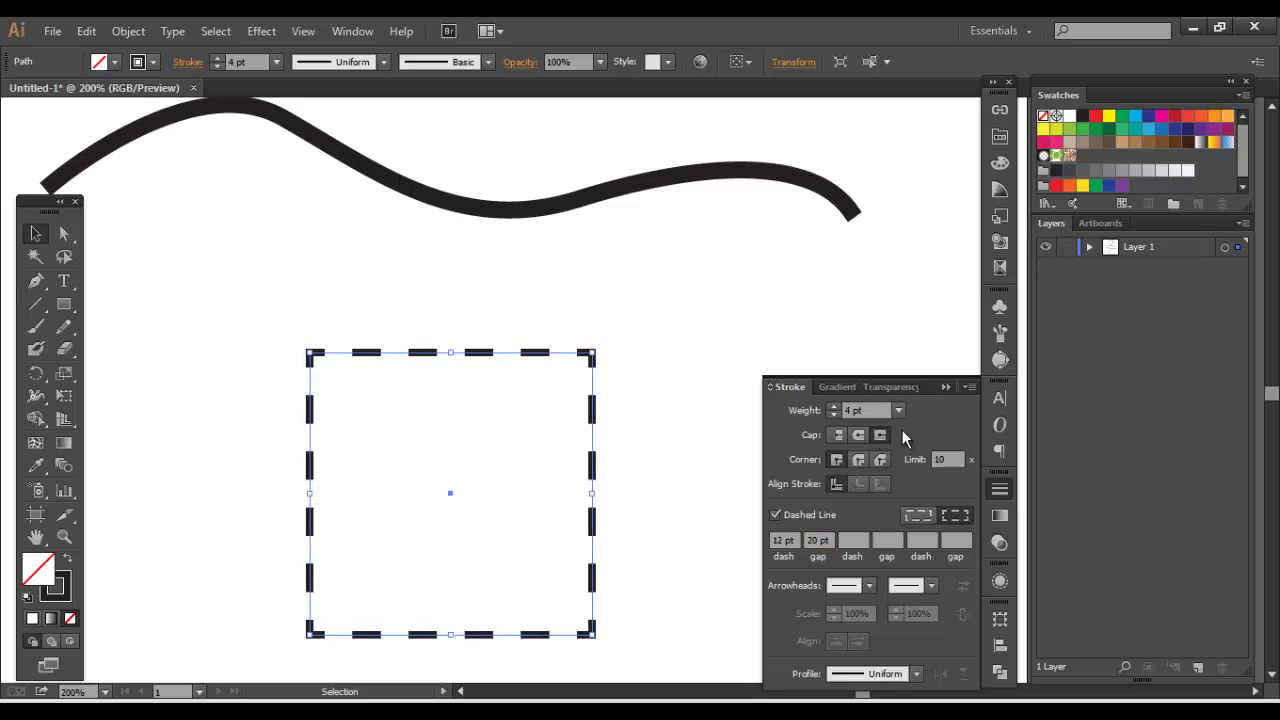
Enter the dash pattern: dash 20, gap 20, dash 25, gap 20 pt.
left_click(782, 540)
key("Return")
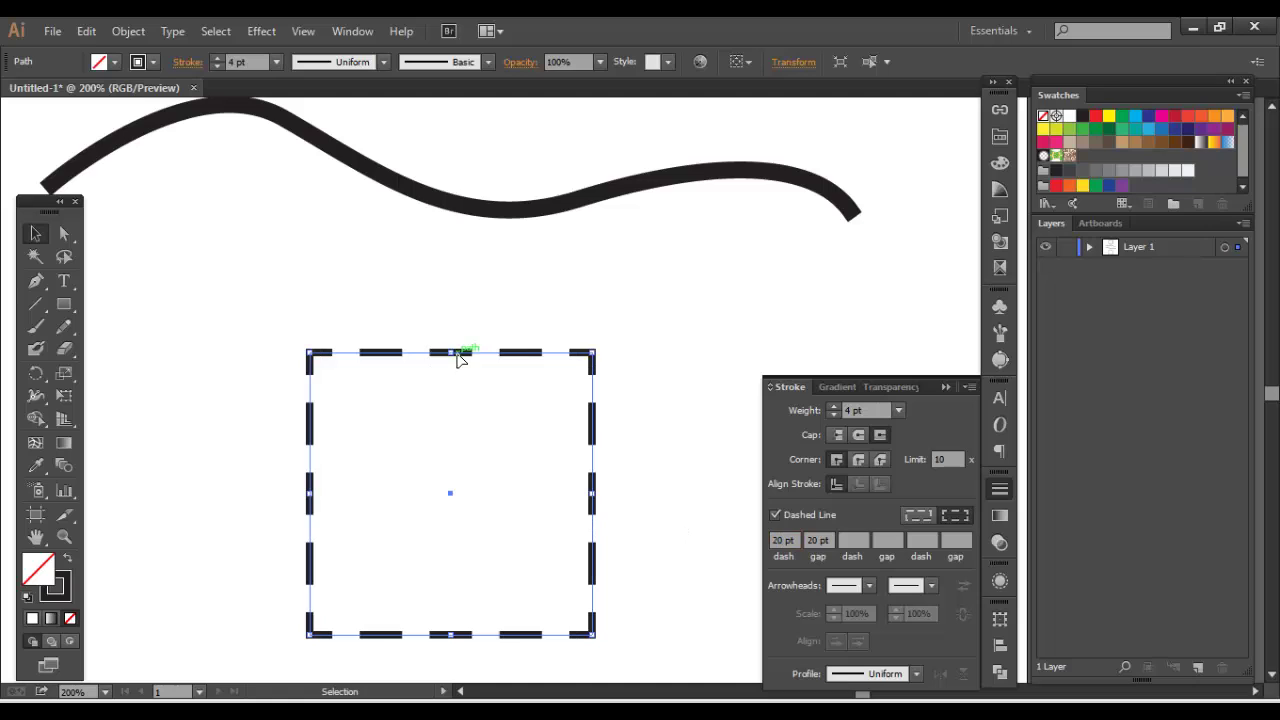
left_click(860, 540)
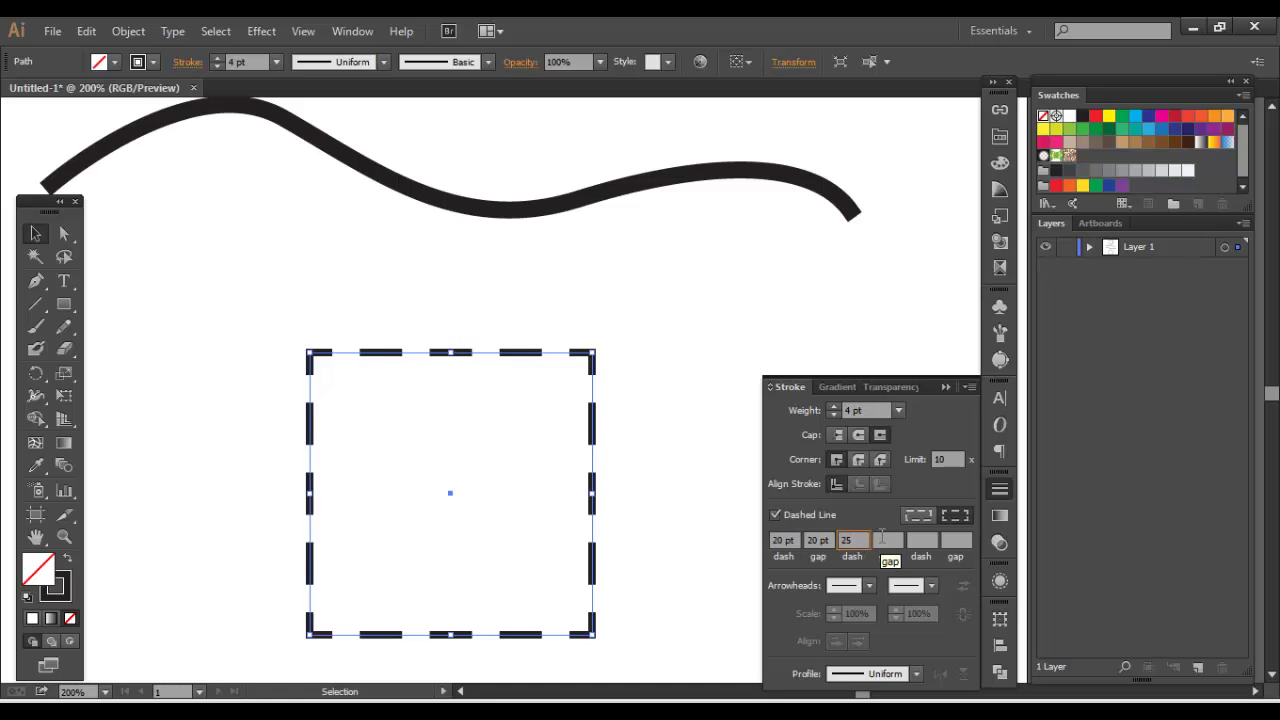
left_click(880, 540)
type("20")
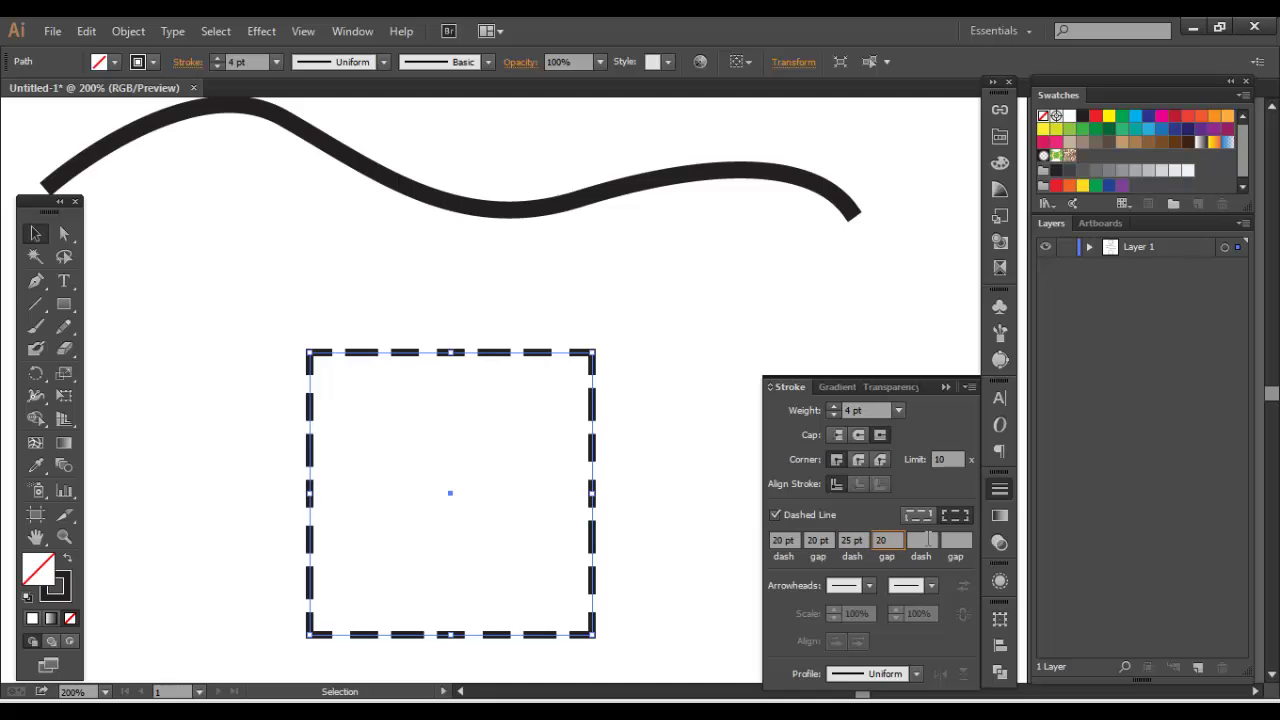
key("Tab")
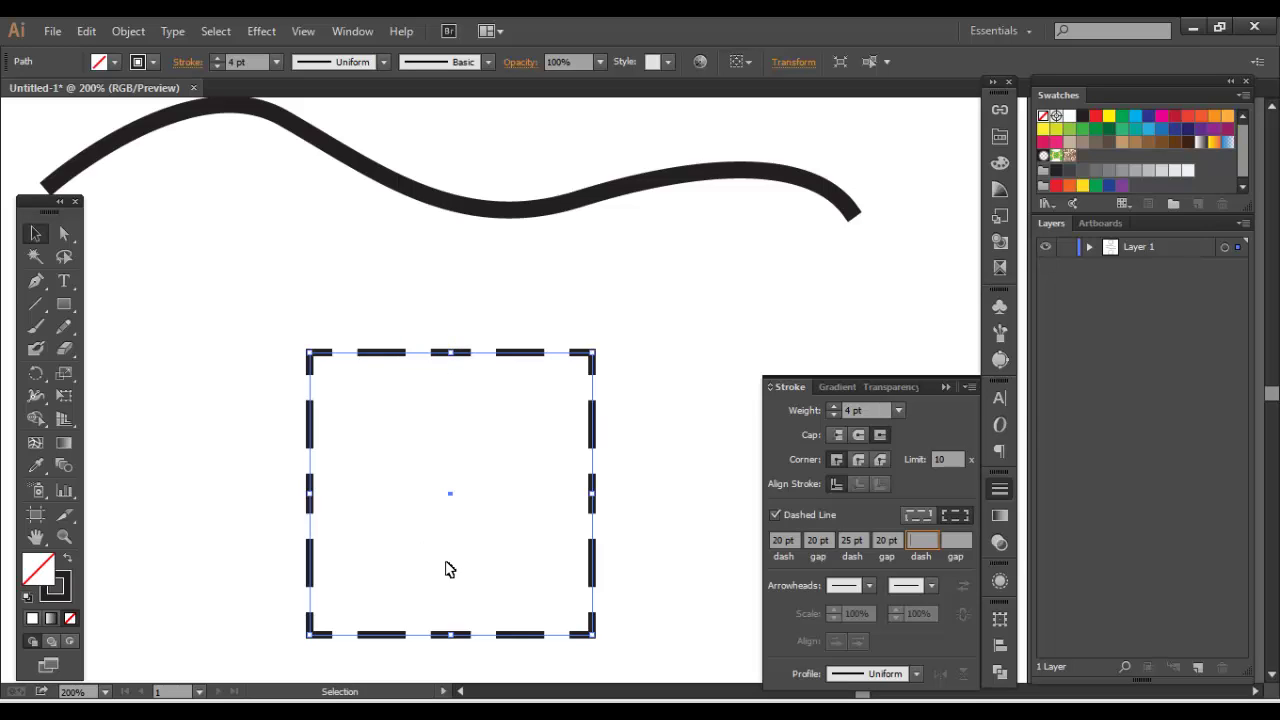
Switch from exact dash lengths to Align dashes to corners.
left_click(918, 515)
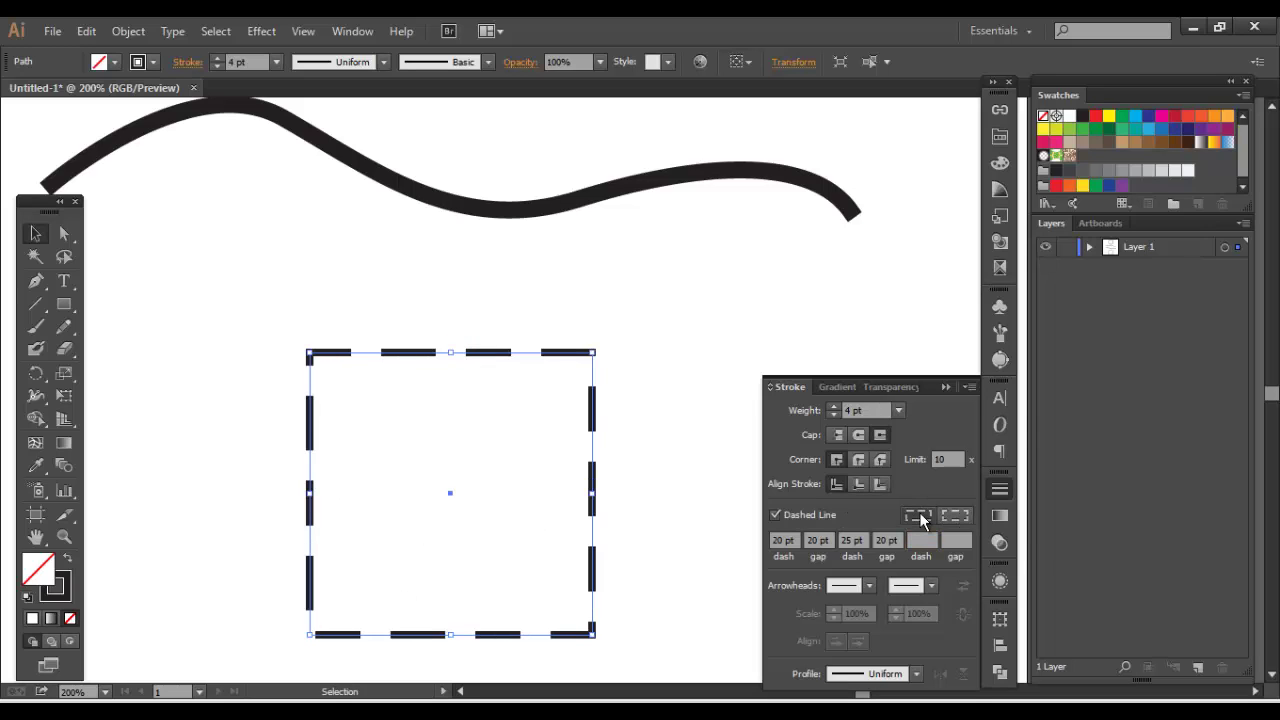
left_click(955, 515)
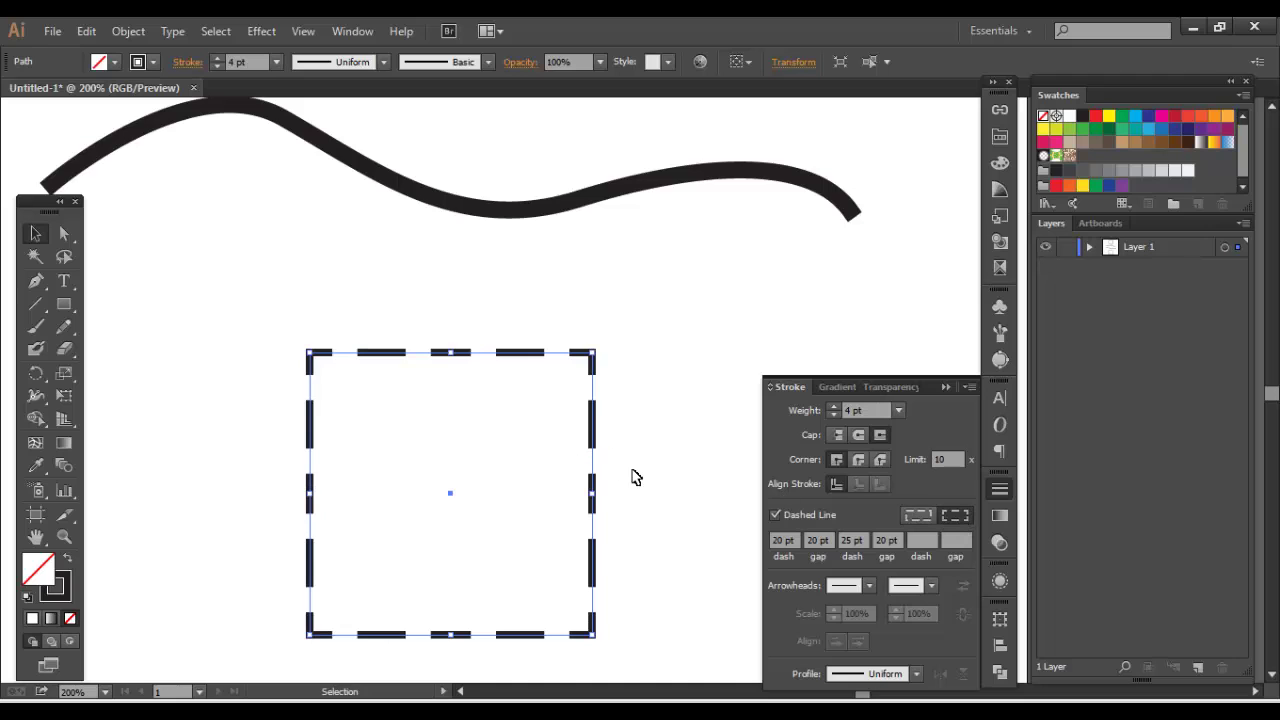
scroll(630, 478, "down", 3)
scroll(645, 410, "up", 5)
Make the straight line dashed and set its third dash value to 20 pt.
scroll(645, 410, "up", 5)
left_click(590, 295)
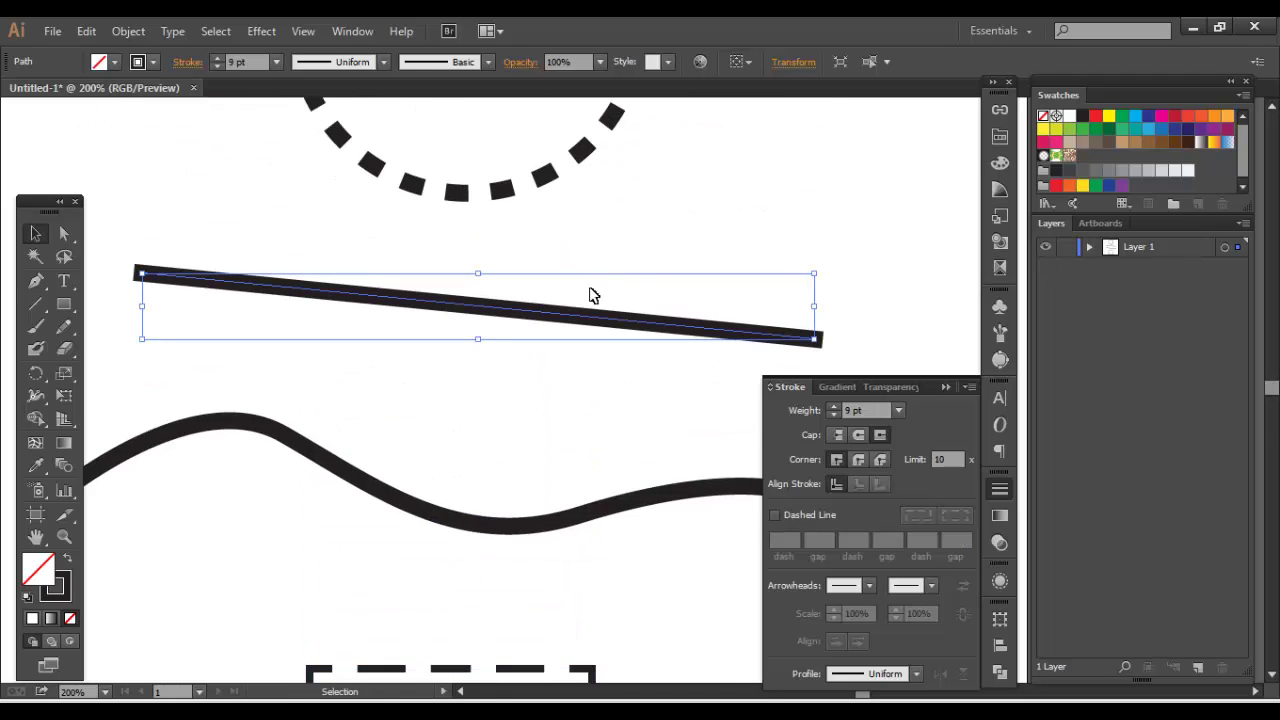
left_click(778, 516)
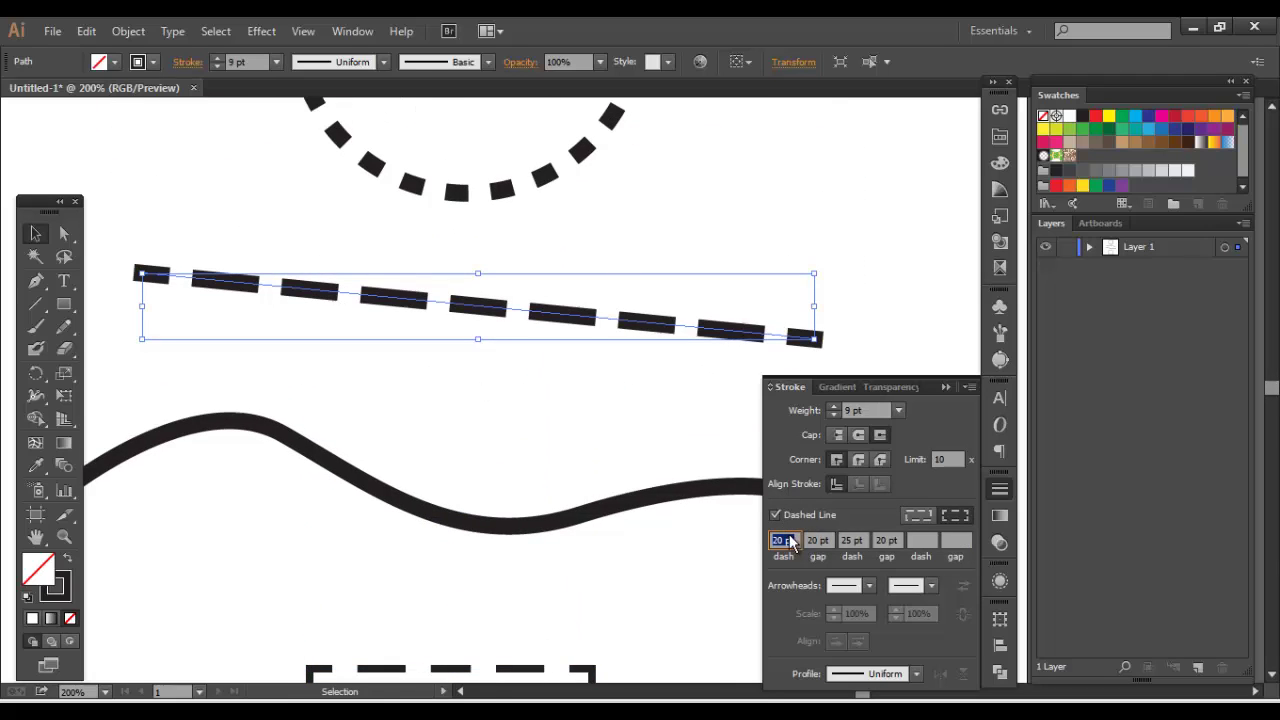
left_click(849, 540)
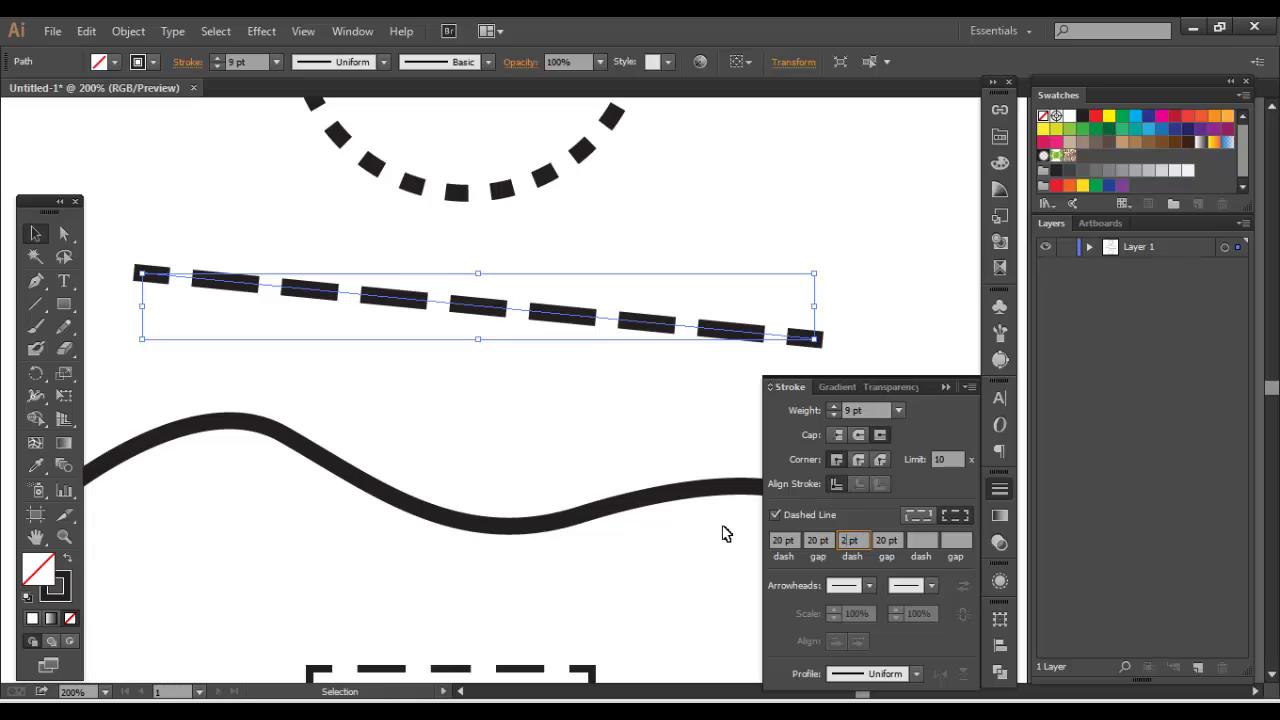
type("0")
key("Return")
Reselect the dashed line and browse the start arrowhead choices.
left_click(585, 357)
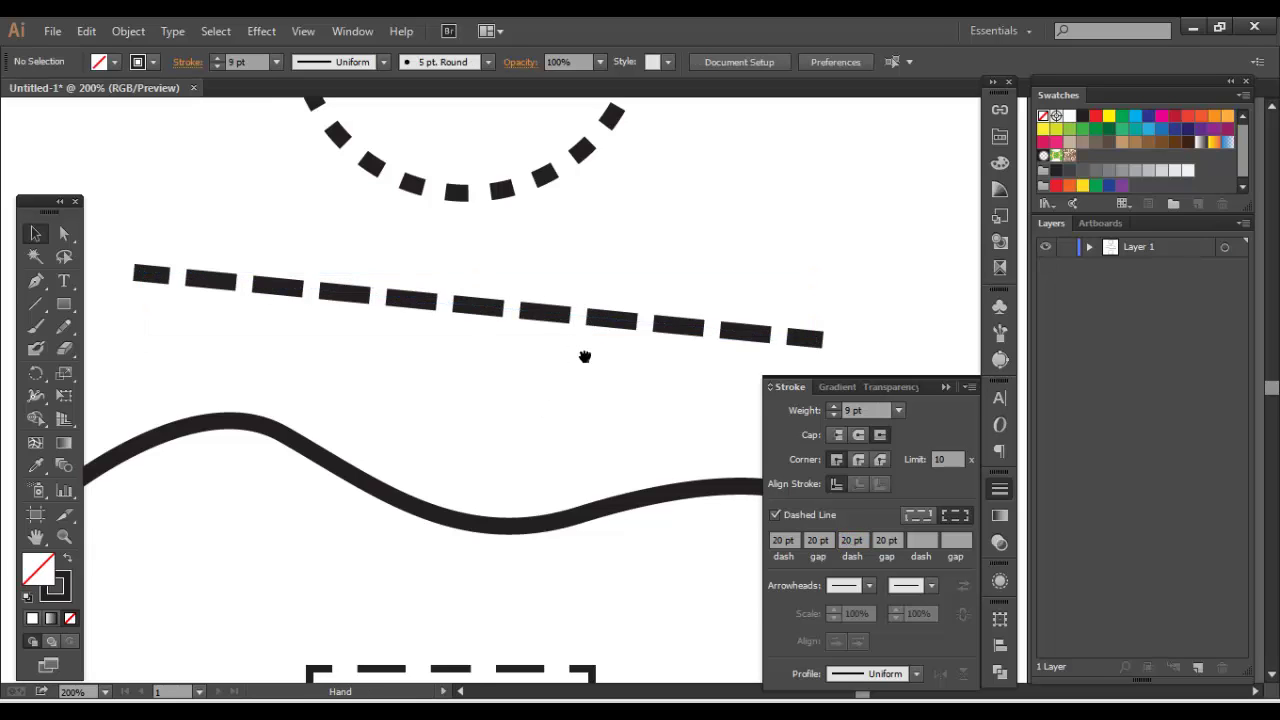
left_click_drag(585, 357, 519, 393)
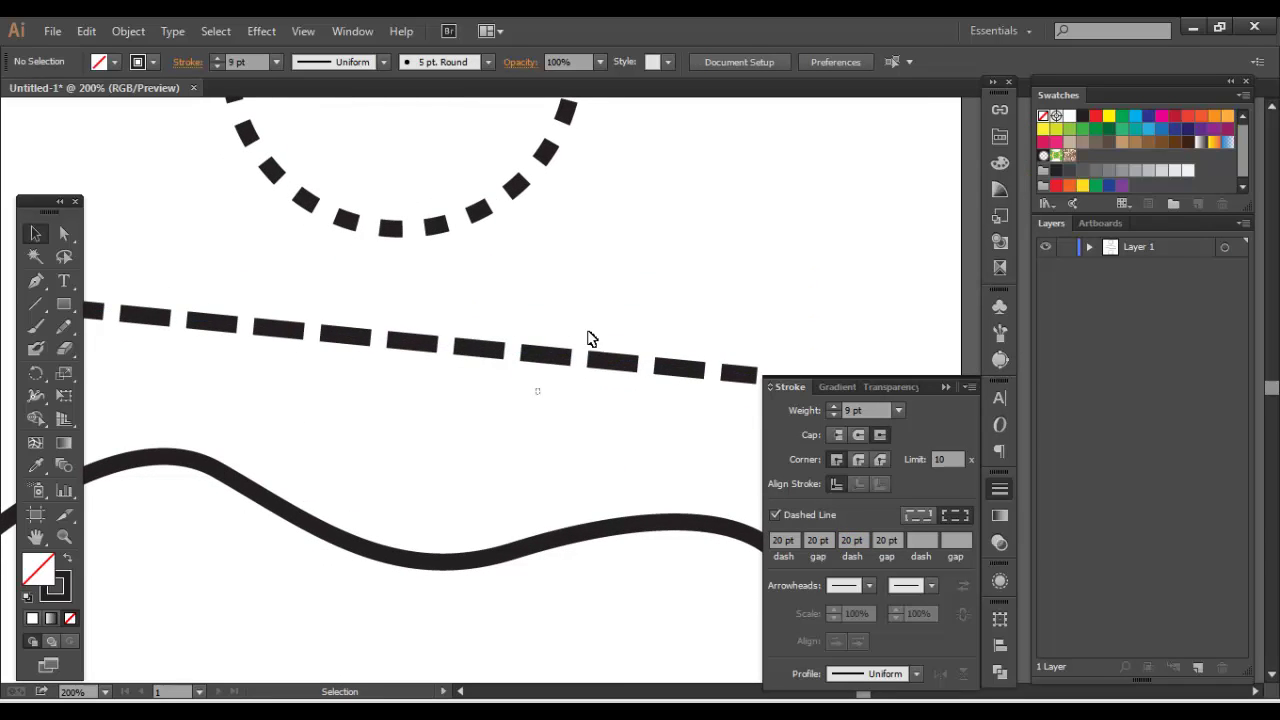
left_click(590, 340)
left_click(870, 587)
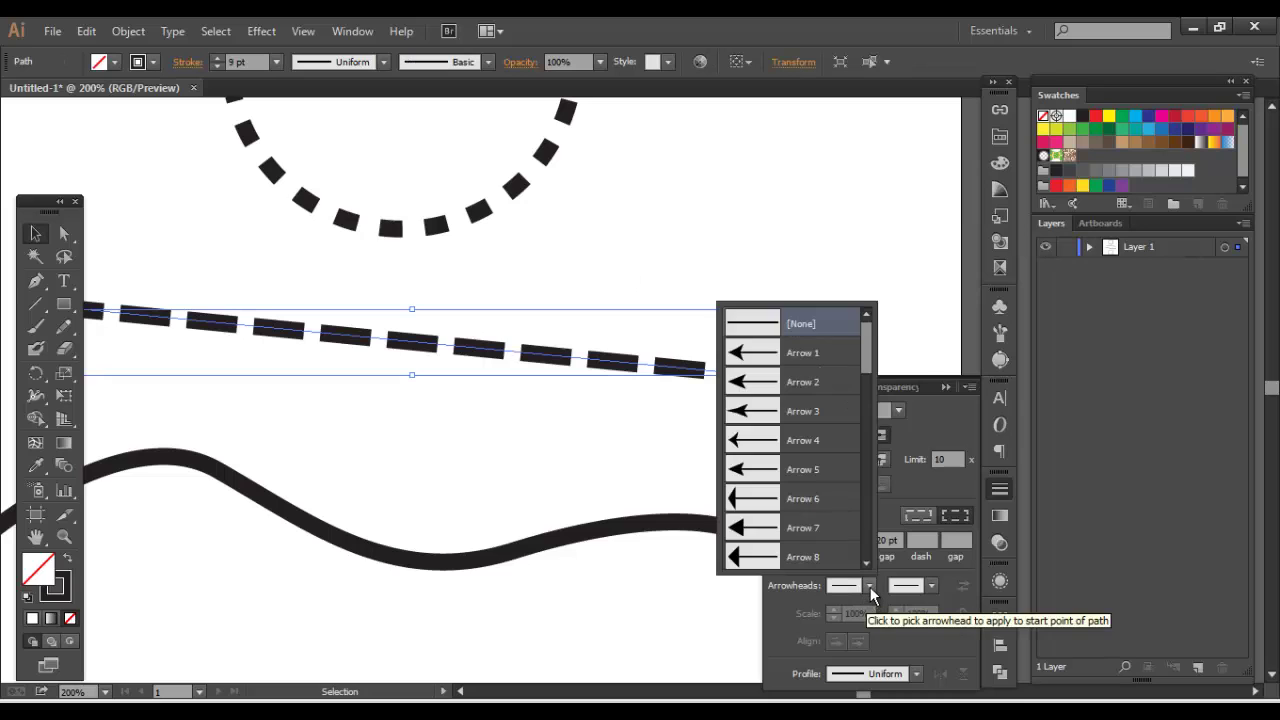
left_click(778, 585)
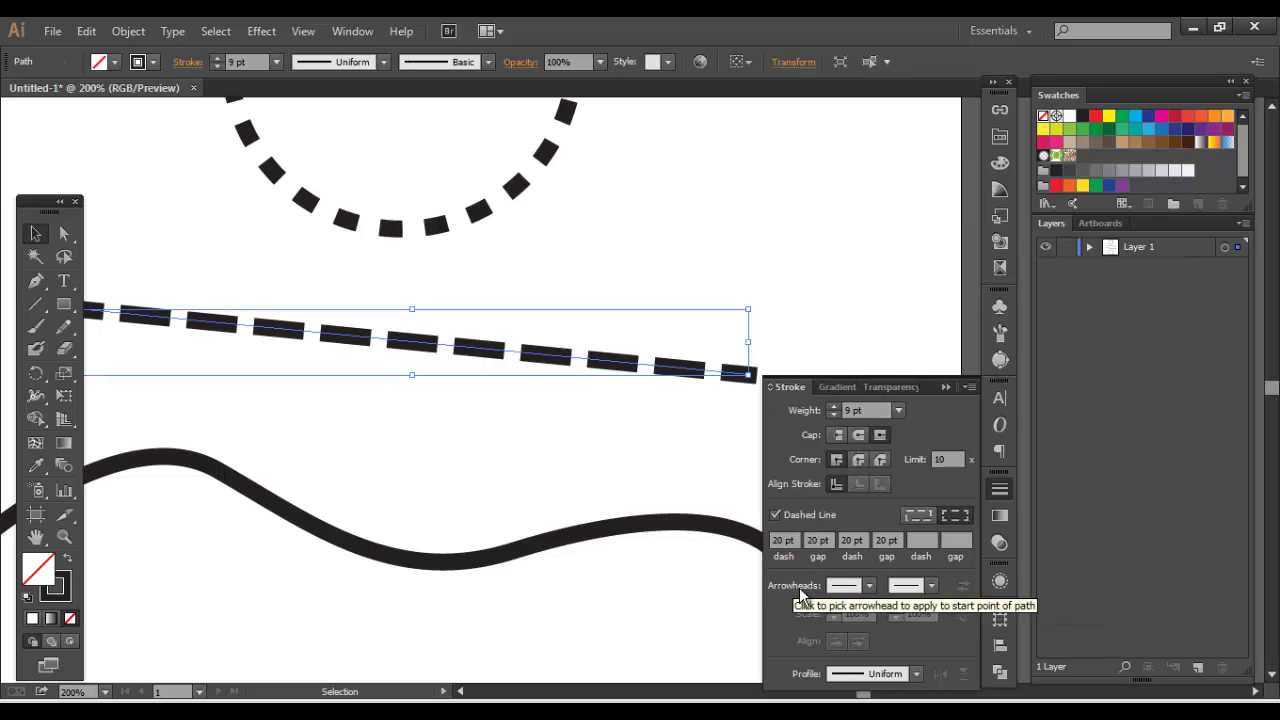
left_click(869, 586)
mouse_move(868, 345)
left_mouse_down()
mouse_move(866, 549)
mouse_move(846, 338)
mouse_move(860, 438)
mouse_move(868, 339)
left_mouse_up()
Apply the arrowhead to the line's start and fit the artboard in view.
left_click(740, 377)
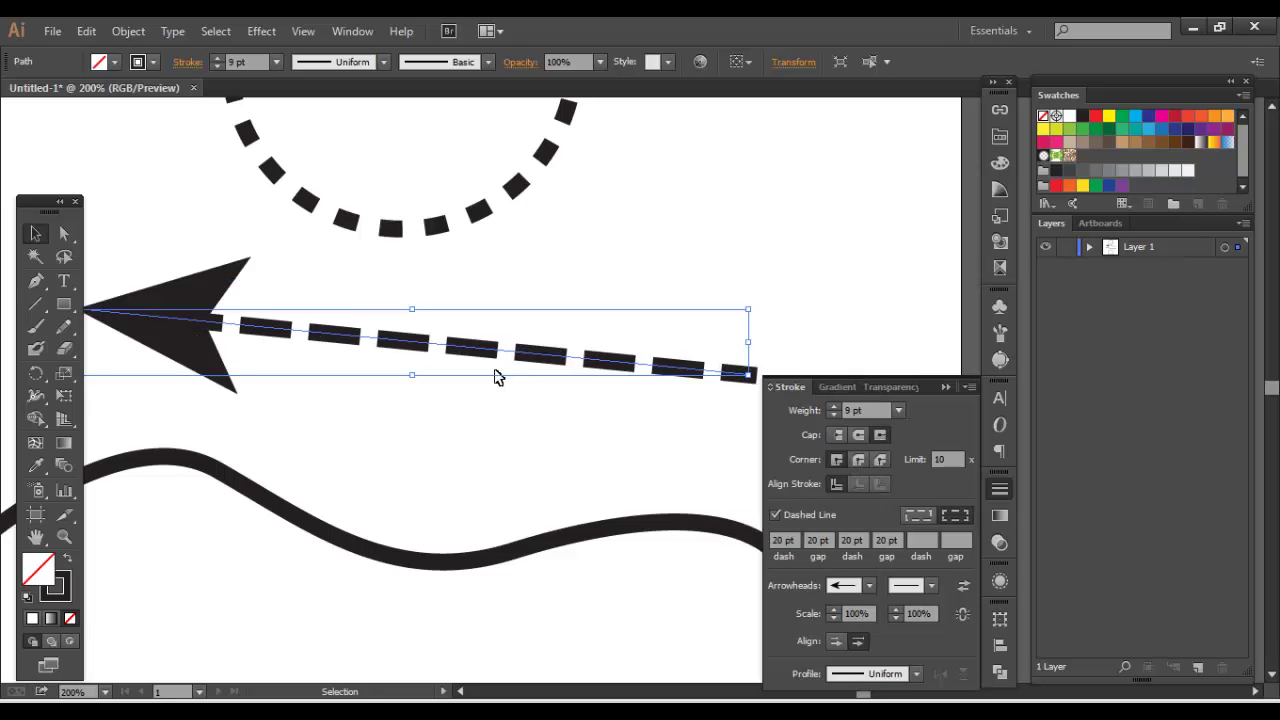
key("ctrl+1")
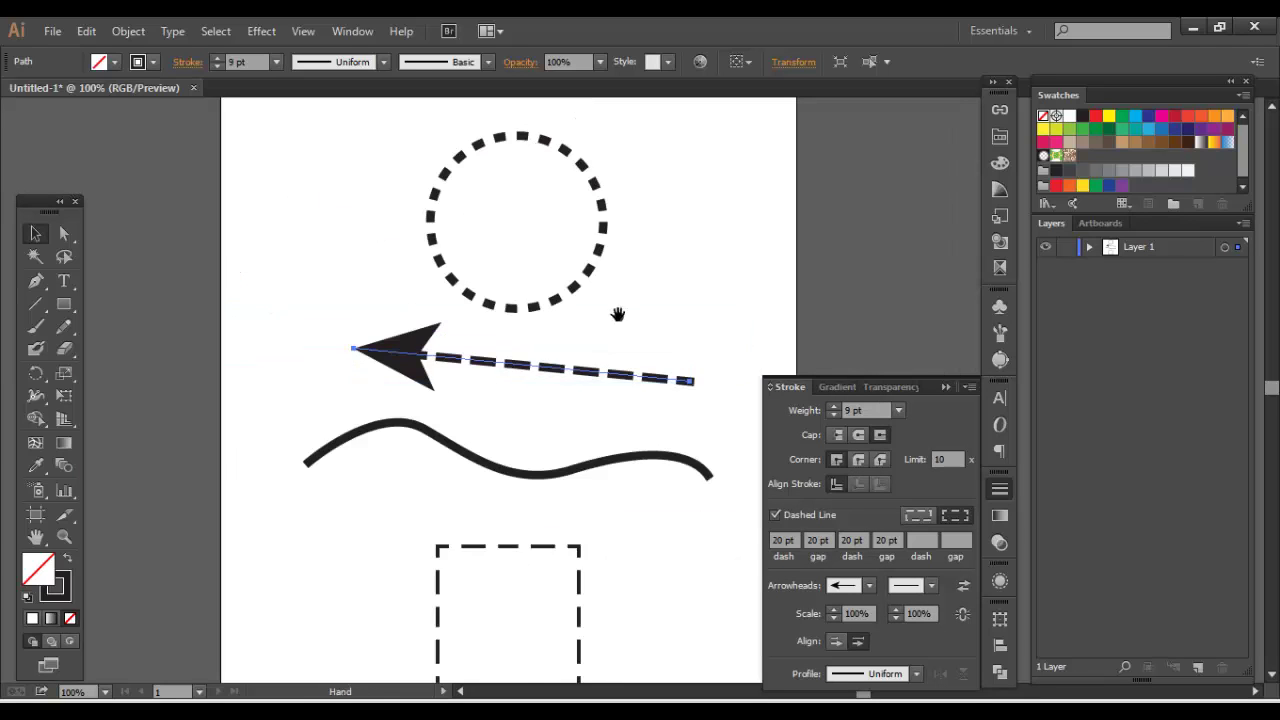
key("v")
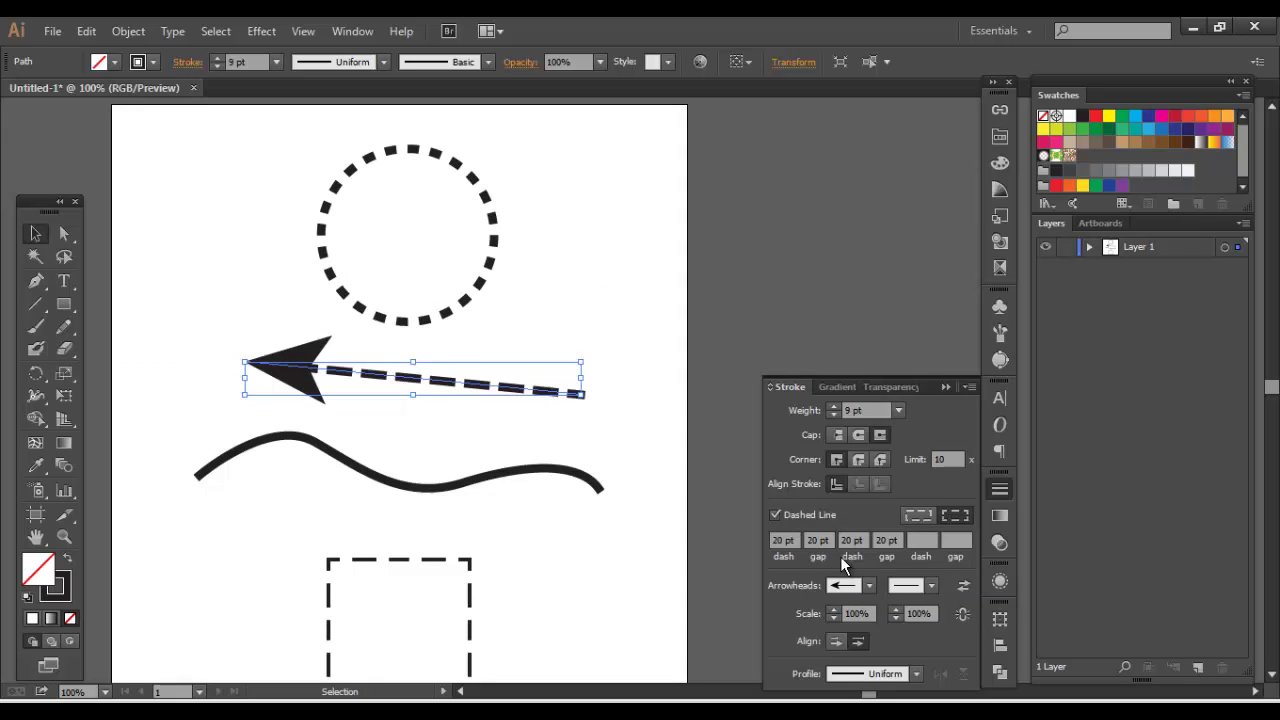
Give the line's right end a circle arrowhead, replacing the first end arrow tried.
left_click(928, 585)
left_click(835, 470)
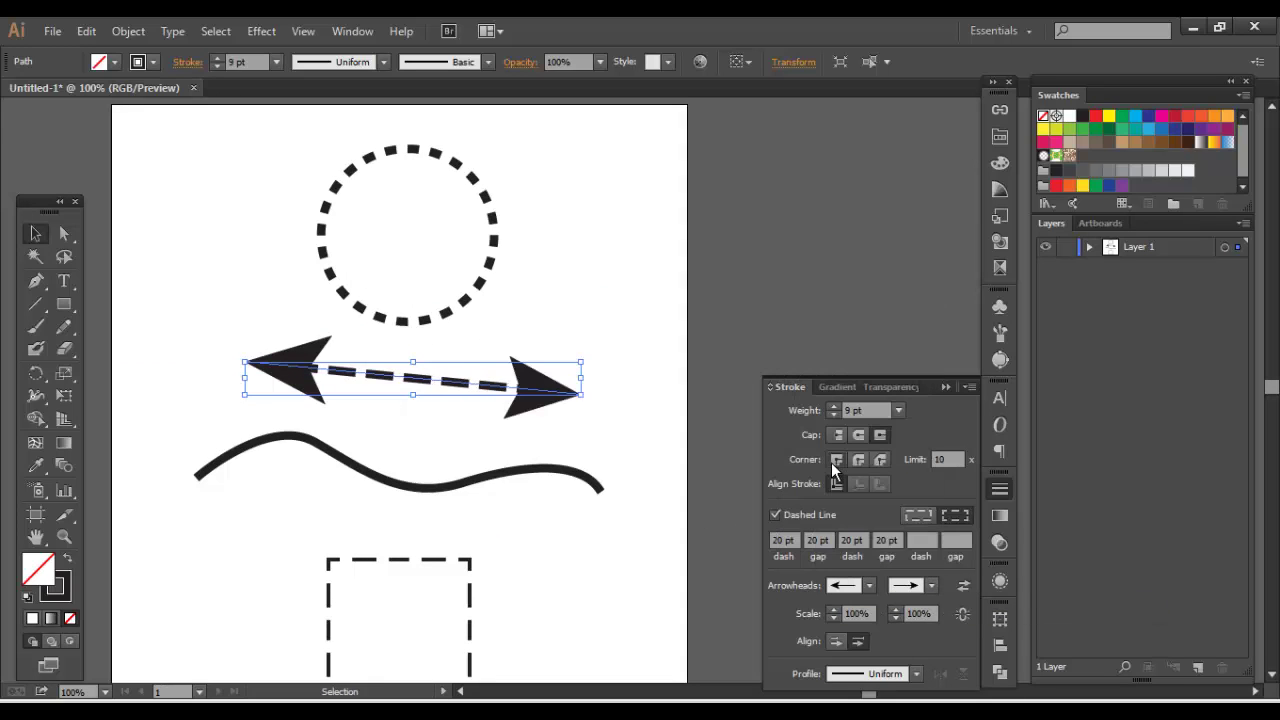
left_click(931, 585)
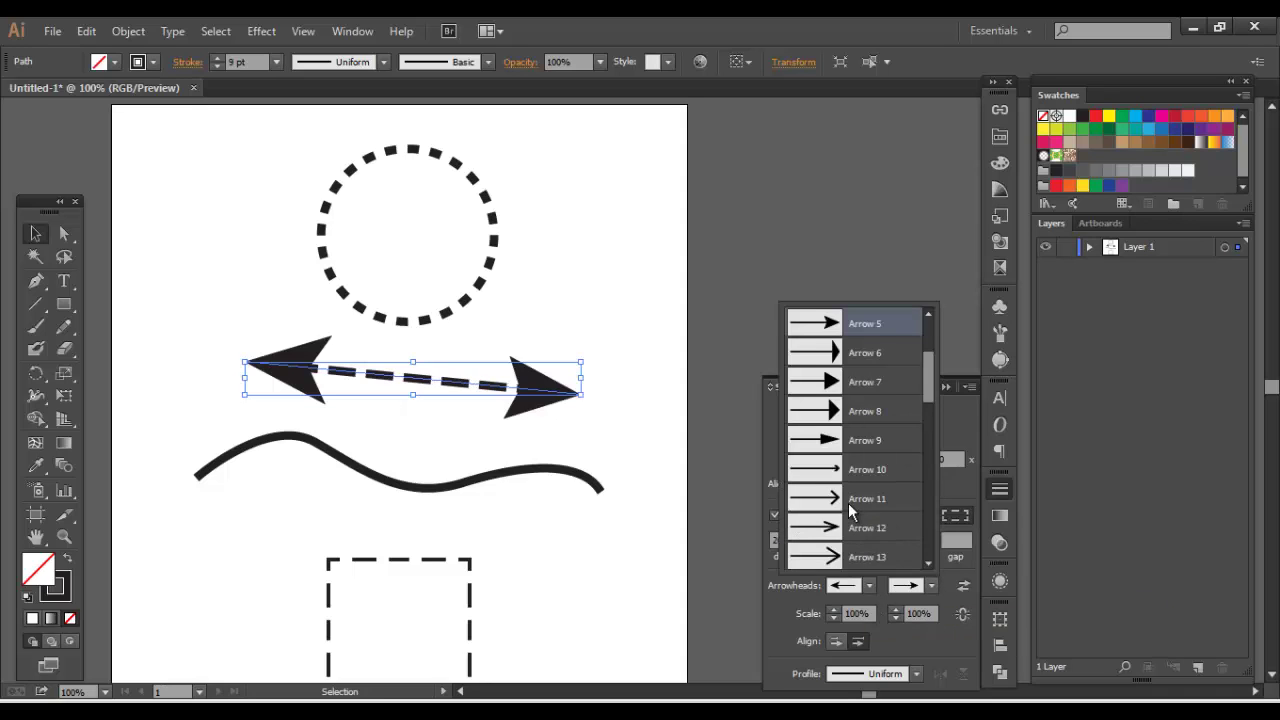
scroll(849, 512, "down", 4)
left_click(826, 524)
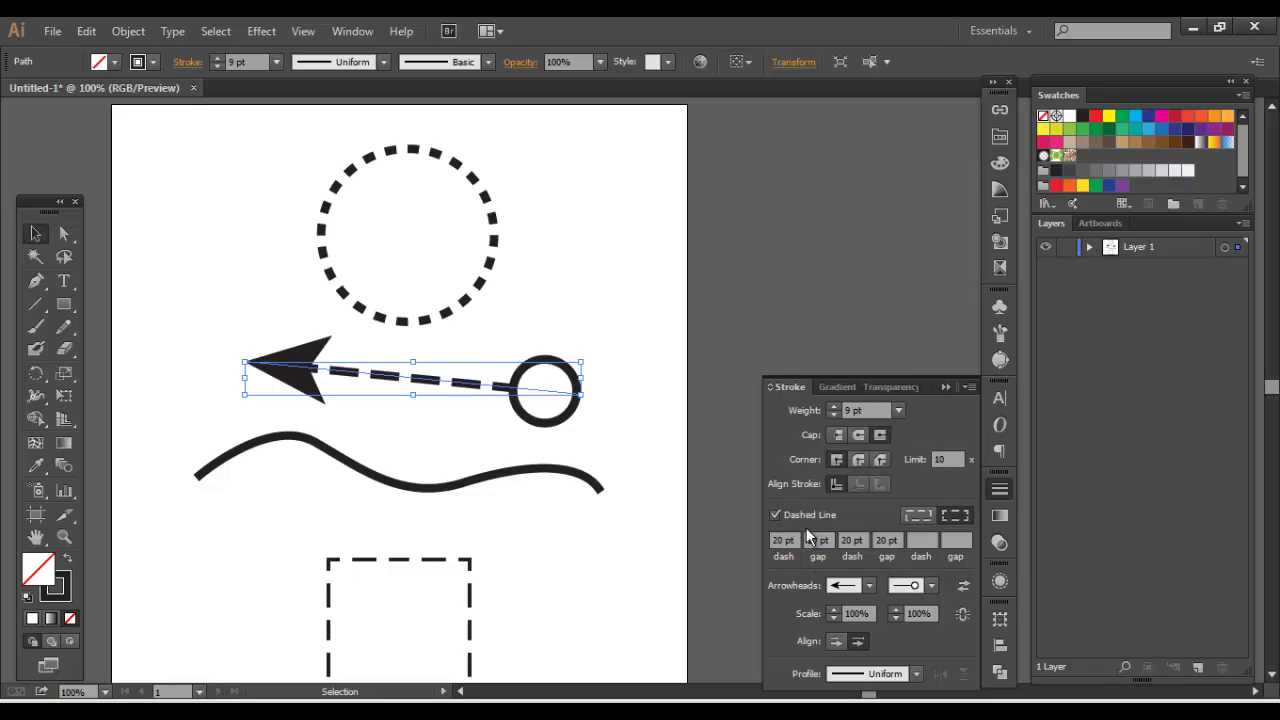
left_click(650, 418)
left_click_drag(528, 441, 571, 363)
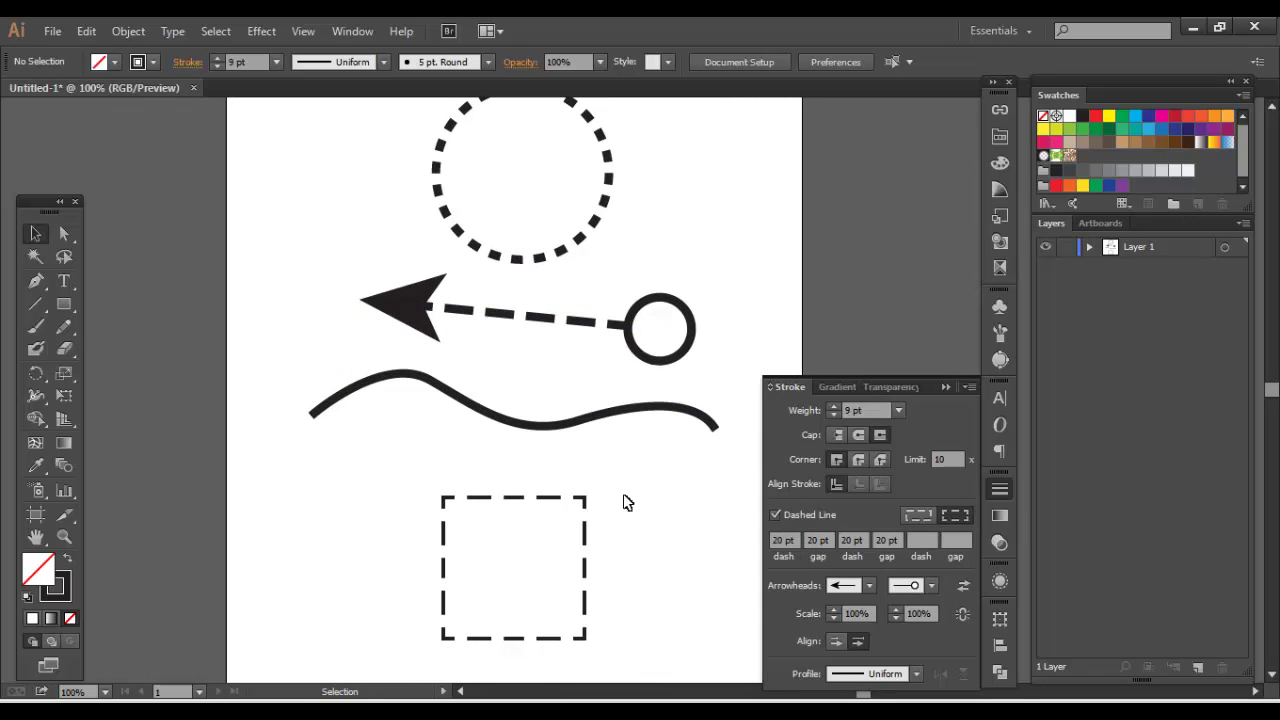
key("c")
left_click_drag(607, 433, 604, 407)
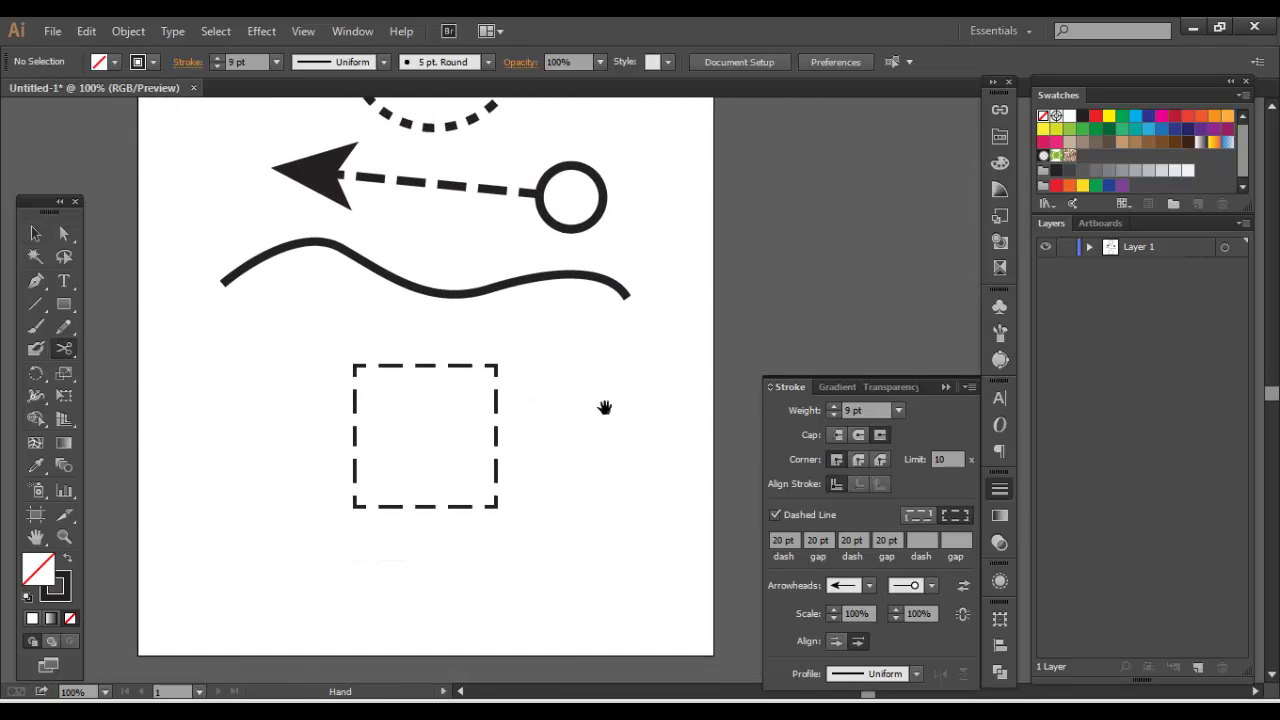
Scale the dashed arrow line's start arrowhead down to 52%.
left_click(35, 233)
left_click(477, 188)
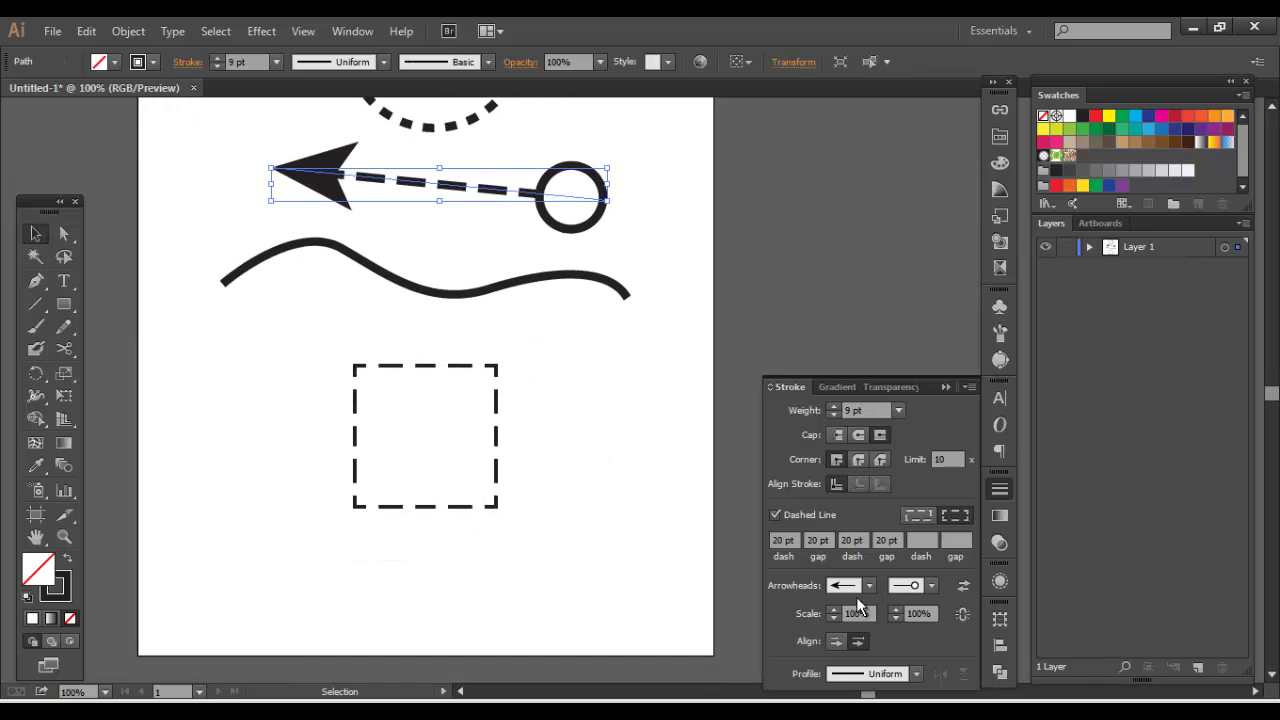
left_click(832, 609)
left_click(832, 609)
left_click(832, 618)
left_click_drag(832, 621, 832, 621)
Compare arrowhead alignments, leaving the arrow tips placed at the path ends.
left_click(652, 225)
left_click(576, 232)
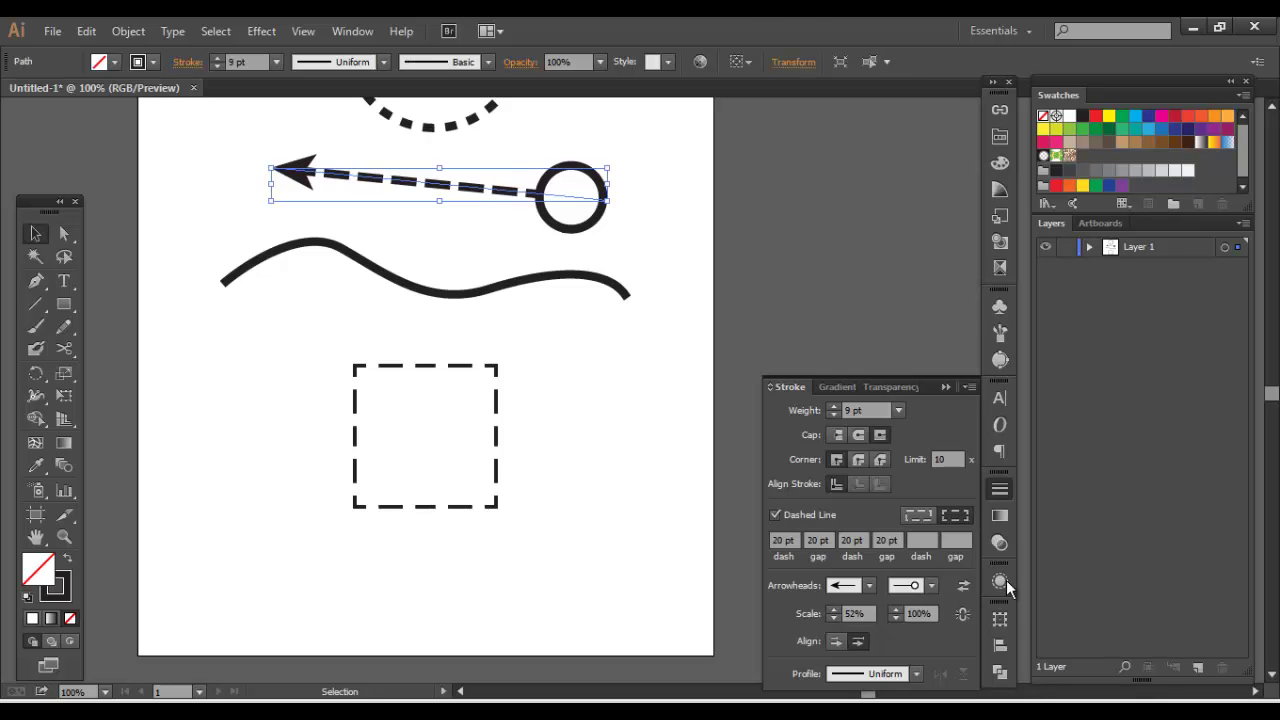
left_click(834, 642)
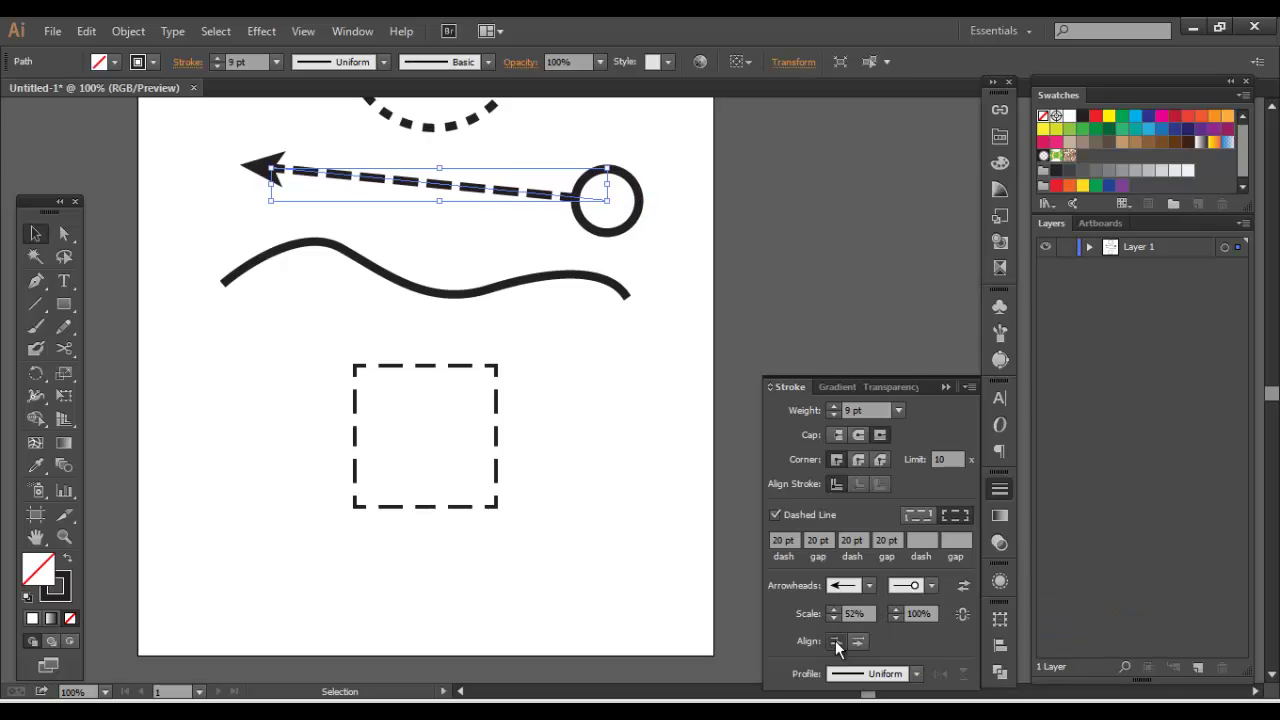
left_click(860, 642)
left_click(838, 641)
left_click(855, 644)
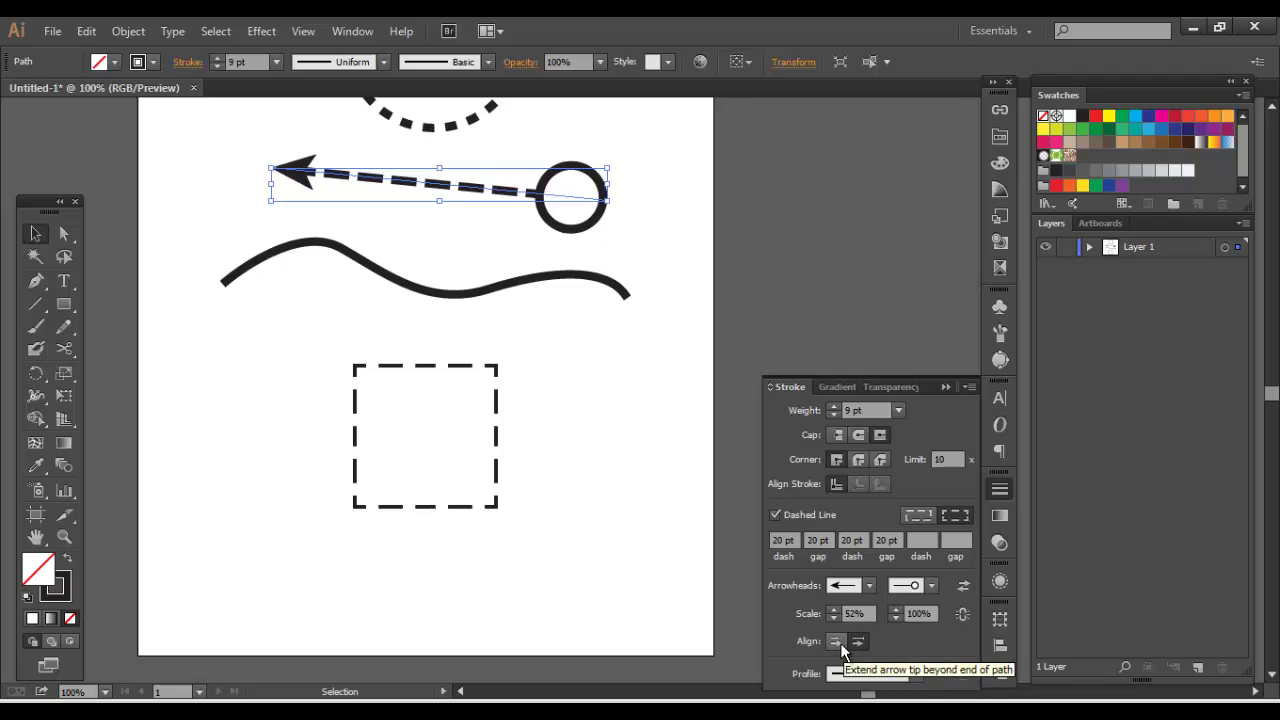
left_click(840, 643)
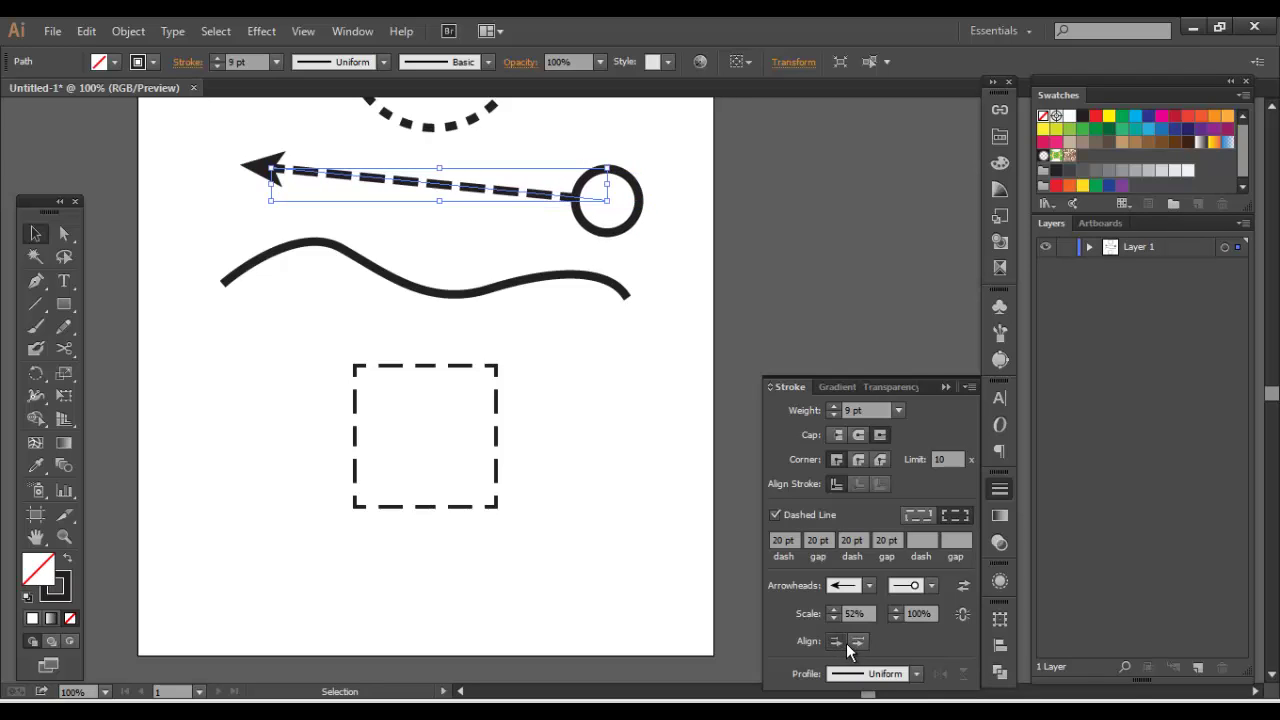
left_click(859, 641)
Give the arrow line an elliptical width profile and make it solid instead of dashed.
left_click(896, 675)
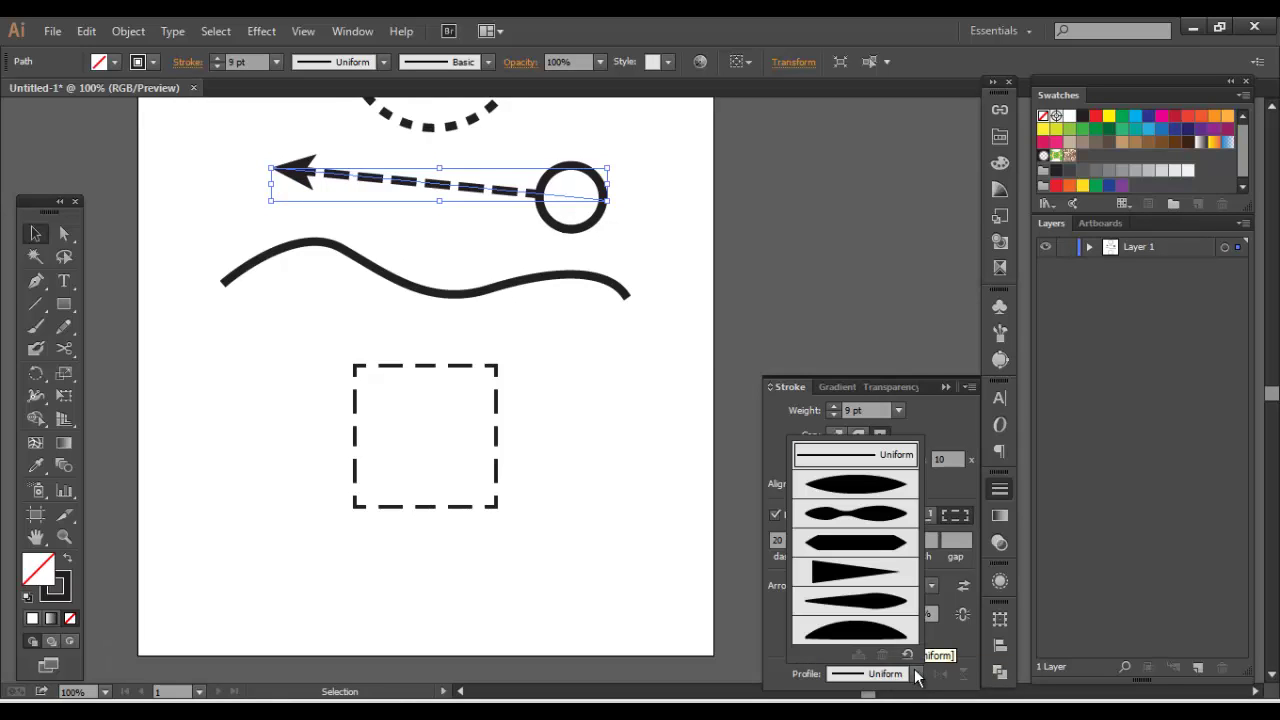
left_click(886, 488)
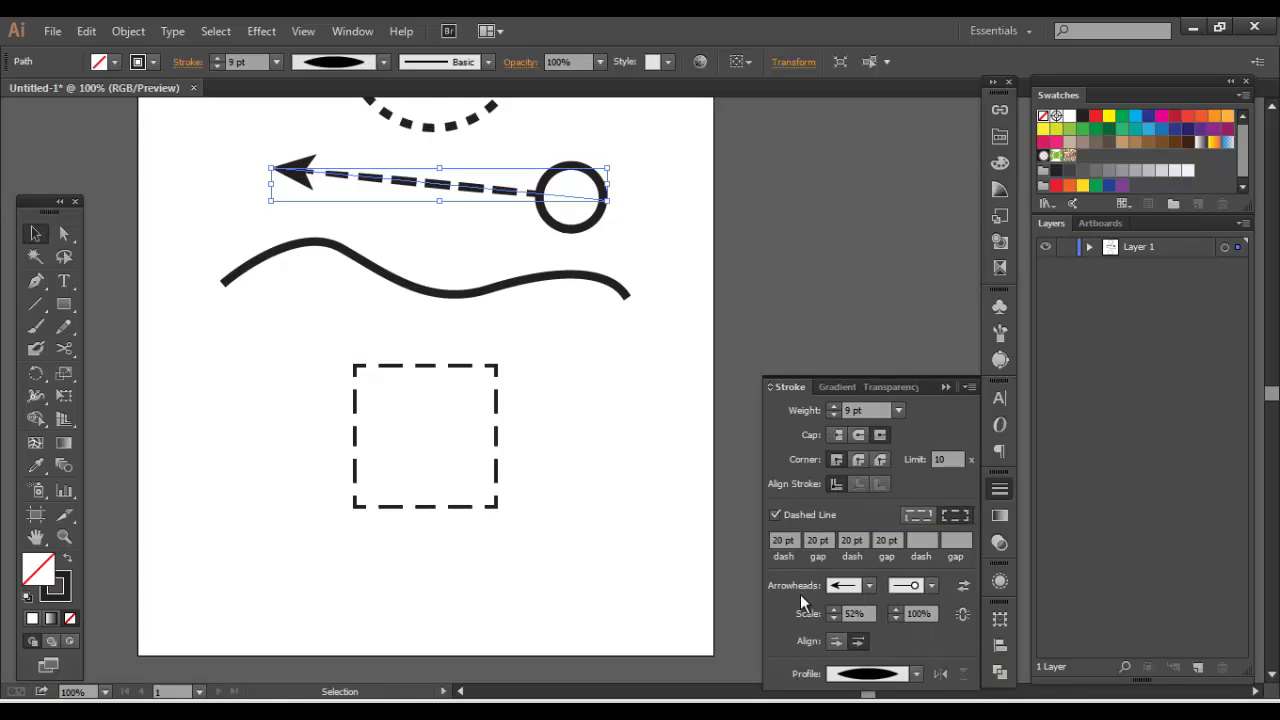
left_click(775, 514)
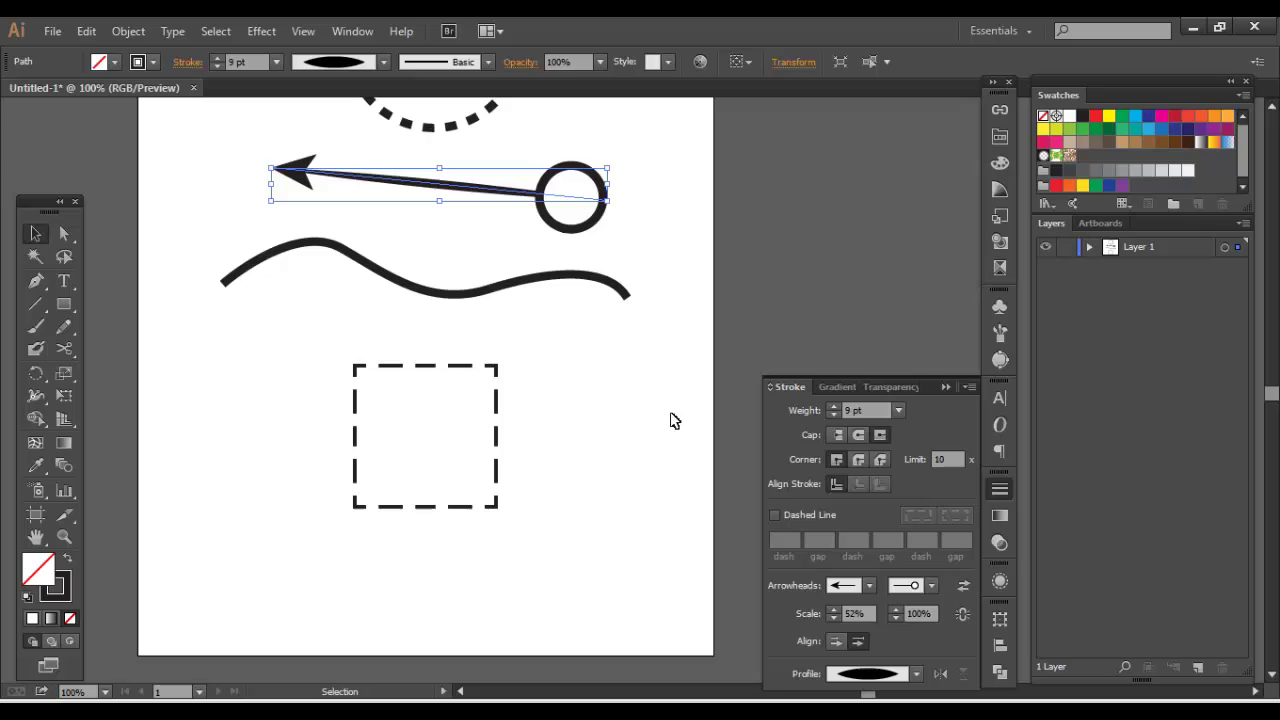
Try several width profiles on the arrow, settling on the lens-shaped Width Profile 1.
left_click(916, 673)
left_click(866, 518)
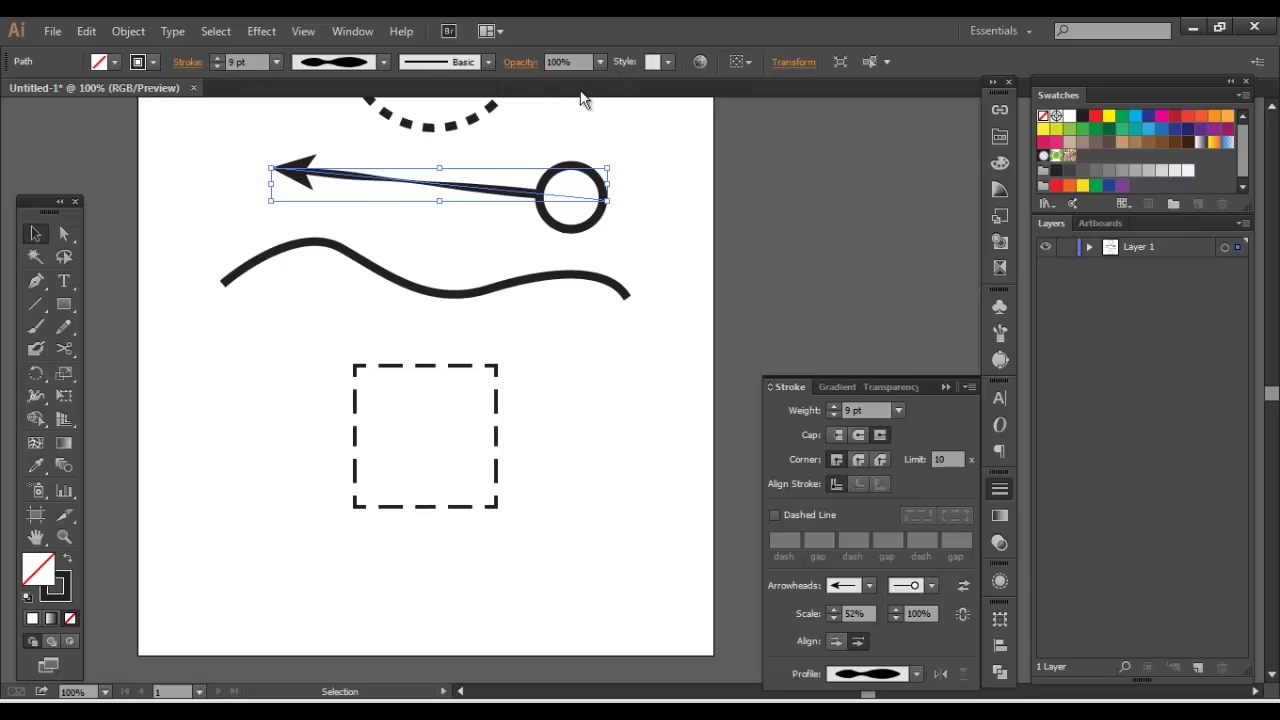
left_click(916, 673)
left_click(878, 552)
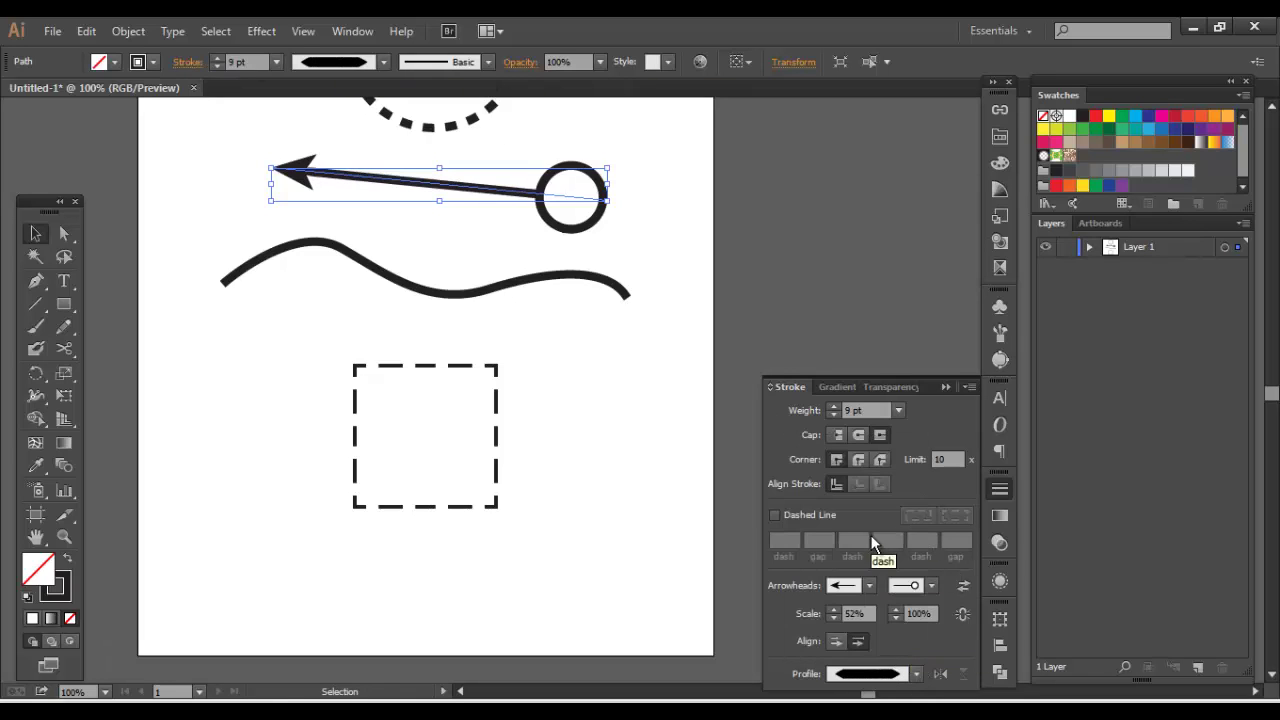
left_click(916, 673)
left_click(856, 600)
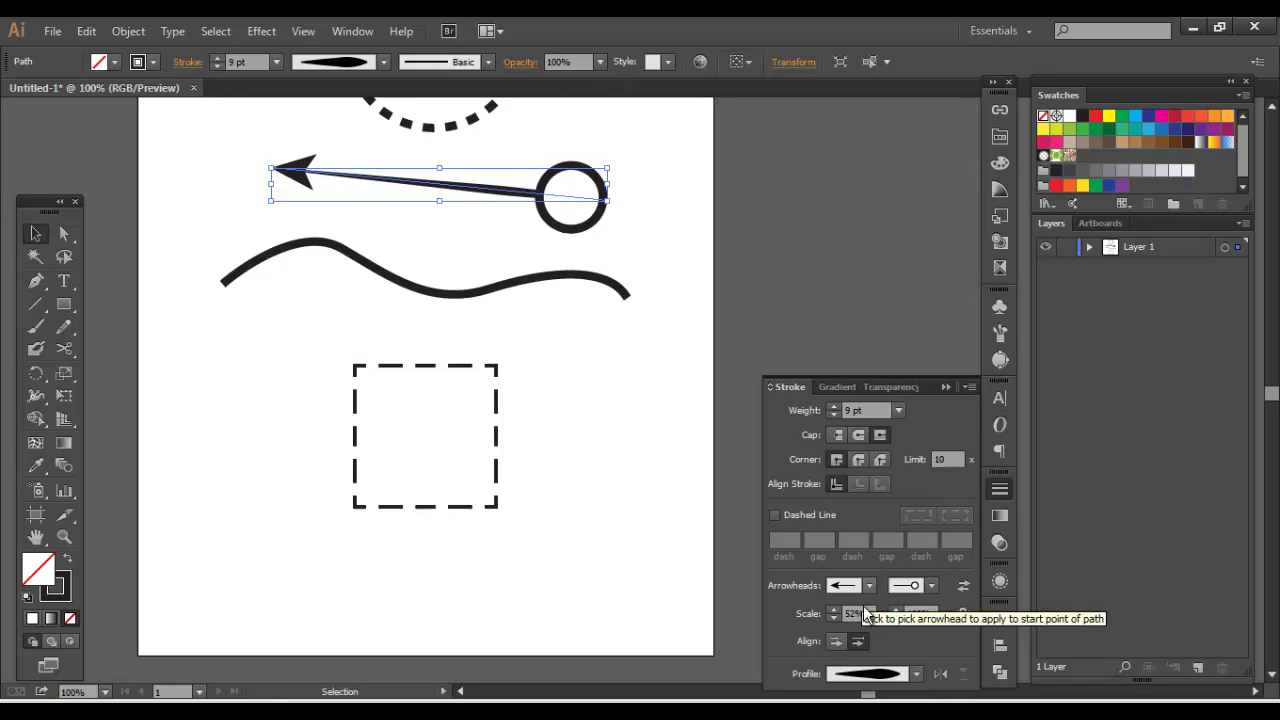
left_click(916, 673)
left_click(845, 486)
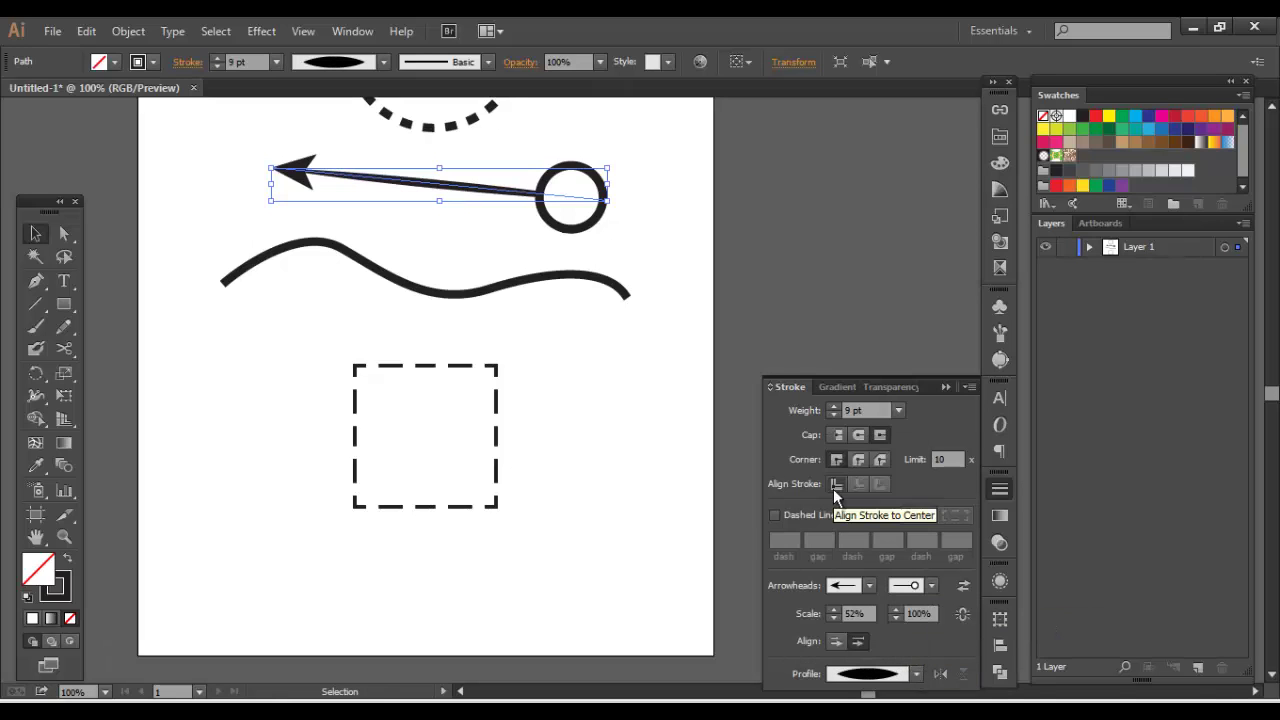
Apply the lens-shaped Width Profile 1 to the wavy path as well.
left_click_drag(623, 326, 650, 523)
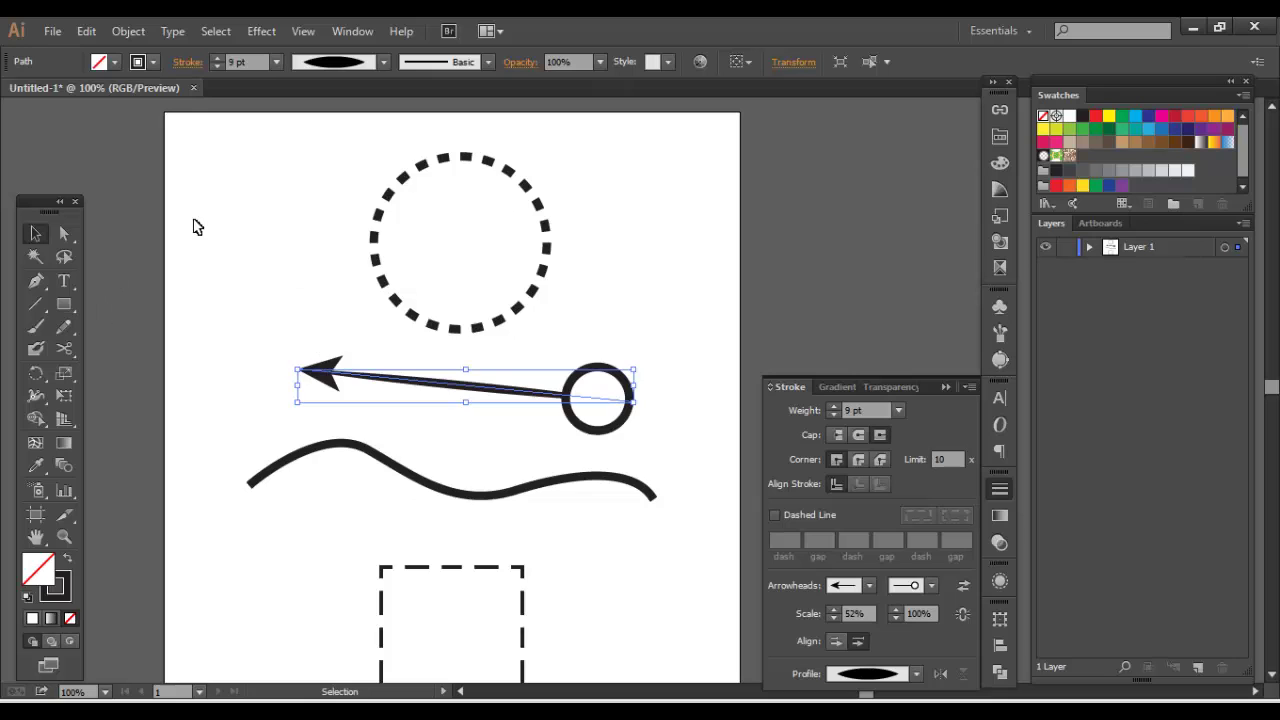
left_click_drag(236, 366, 258, 348)
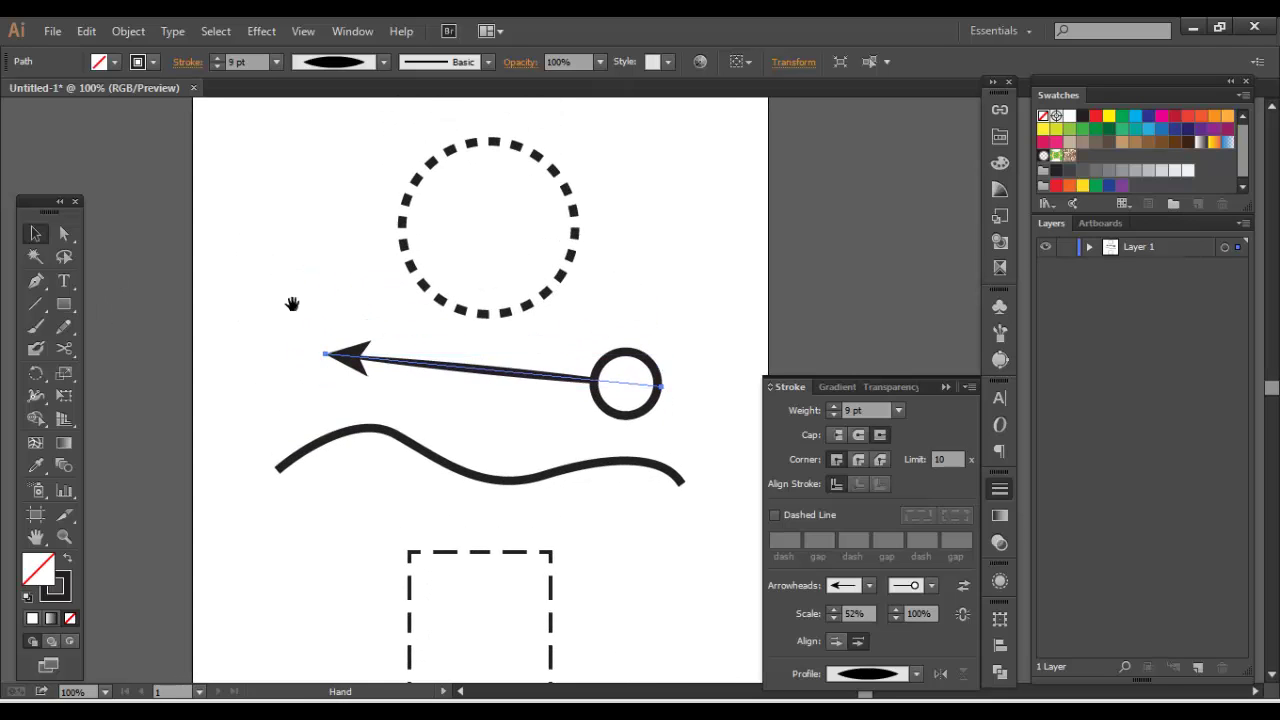
left_click_drag(294, 300, 269, 186)
left_click_drag(281, 314, 404, 406)
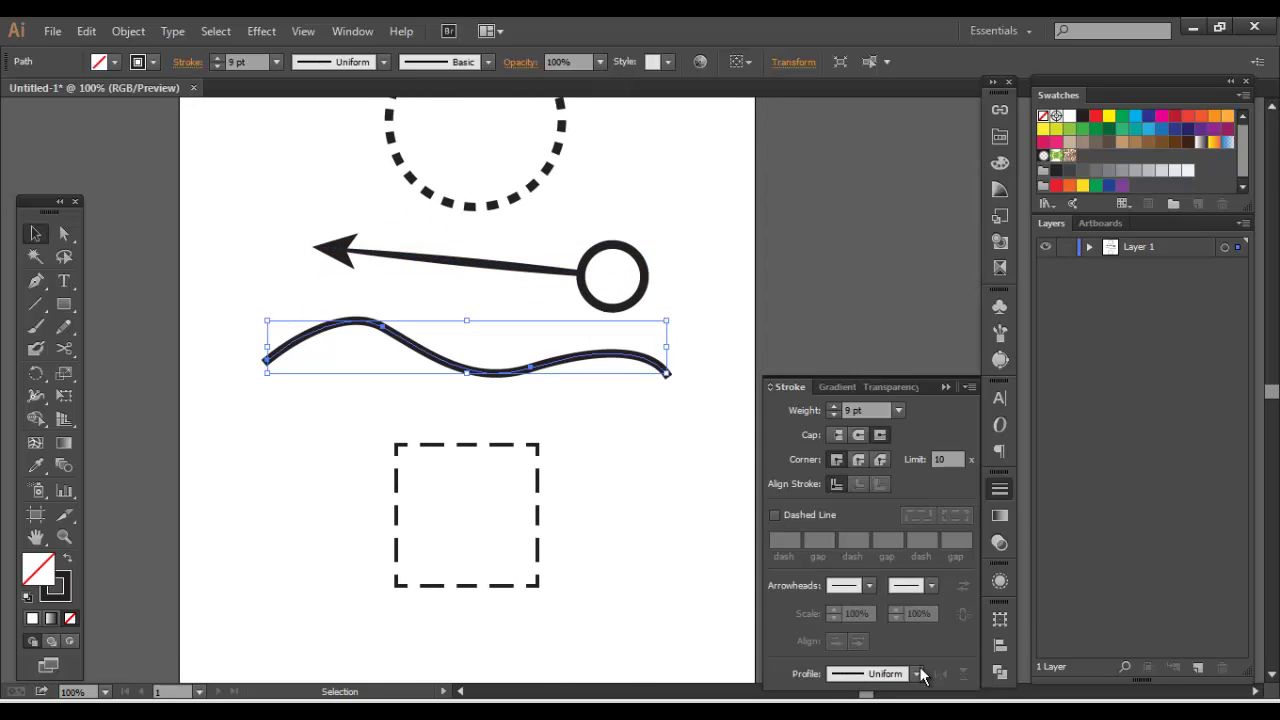
left_click(916, 673)
left_click(870, 490)
left_click(455, 404)
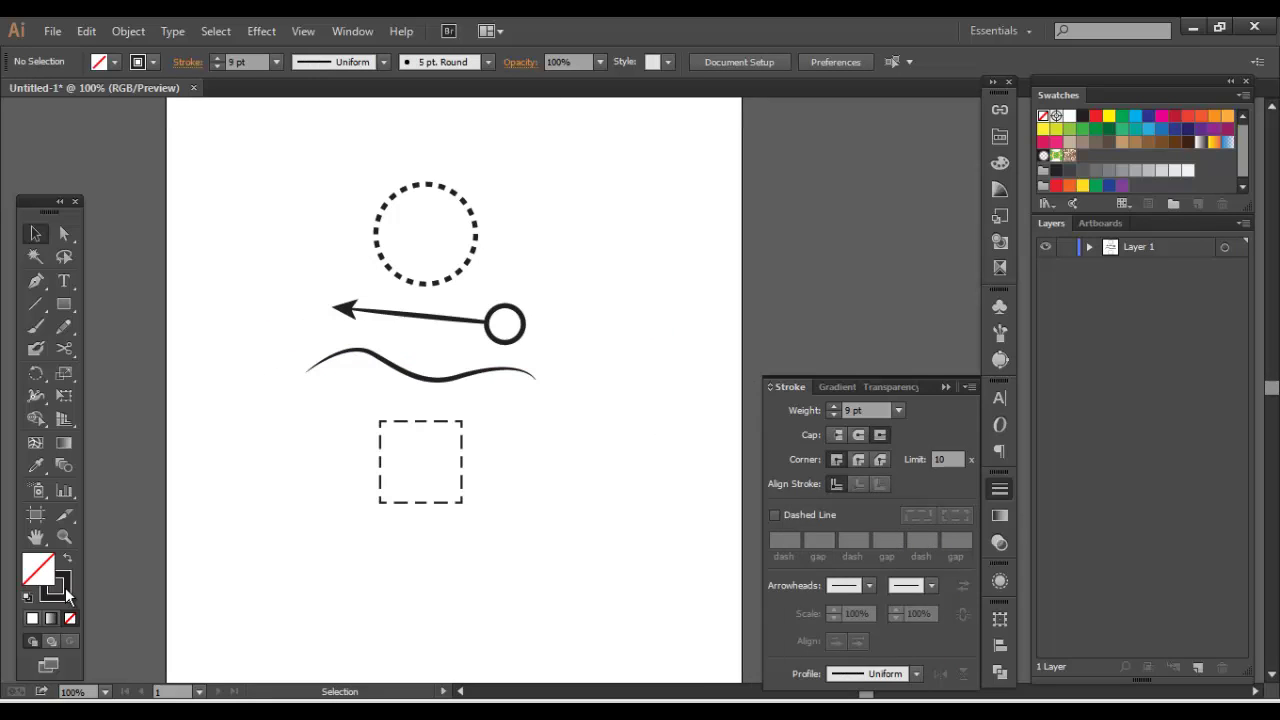
left_click(68, 594)
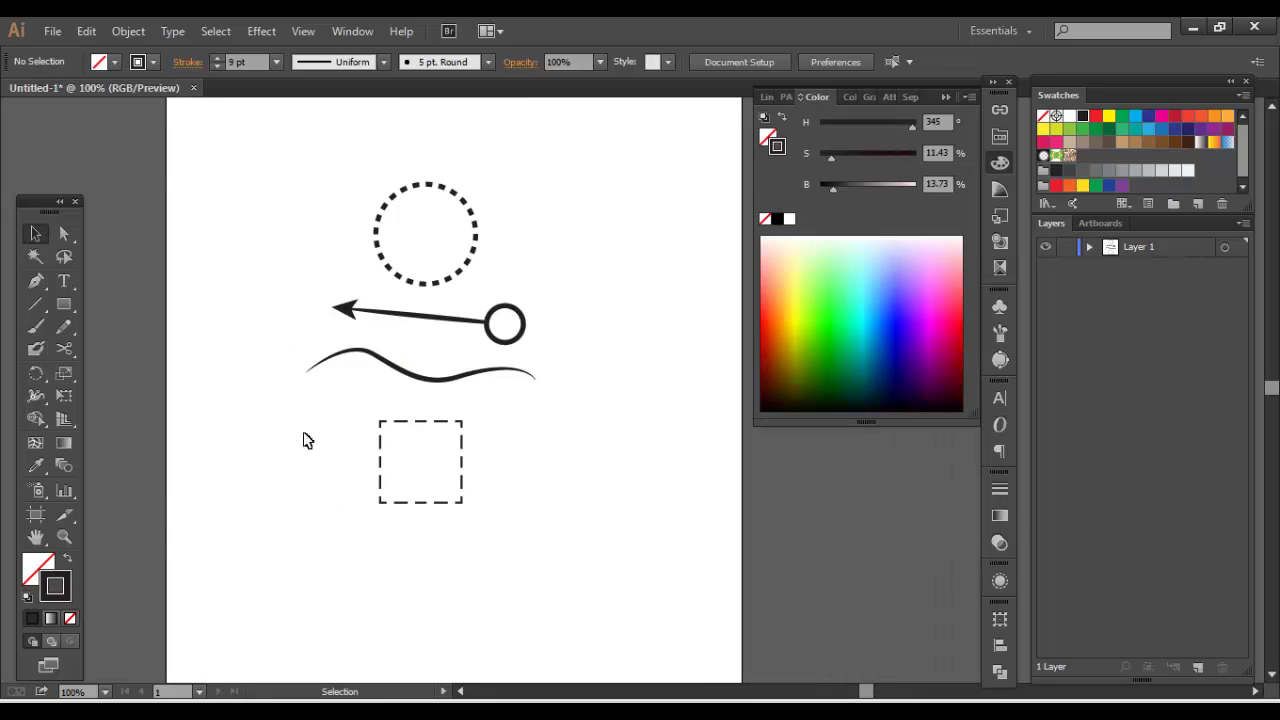
Apply a white-to-black linear gradient to the strokes of all four shapes and zoom in to preview.
left_click_drag(275, 167, 578, 546)
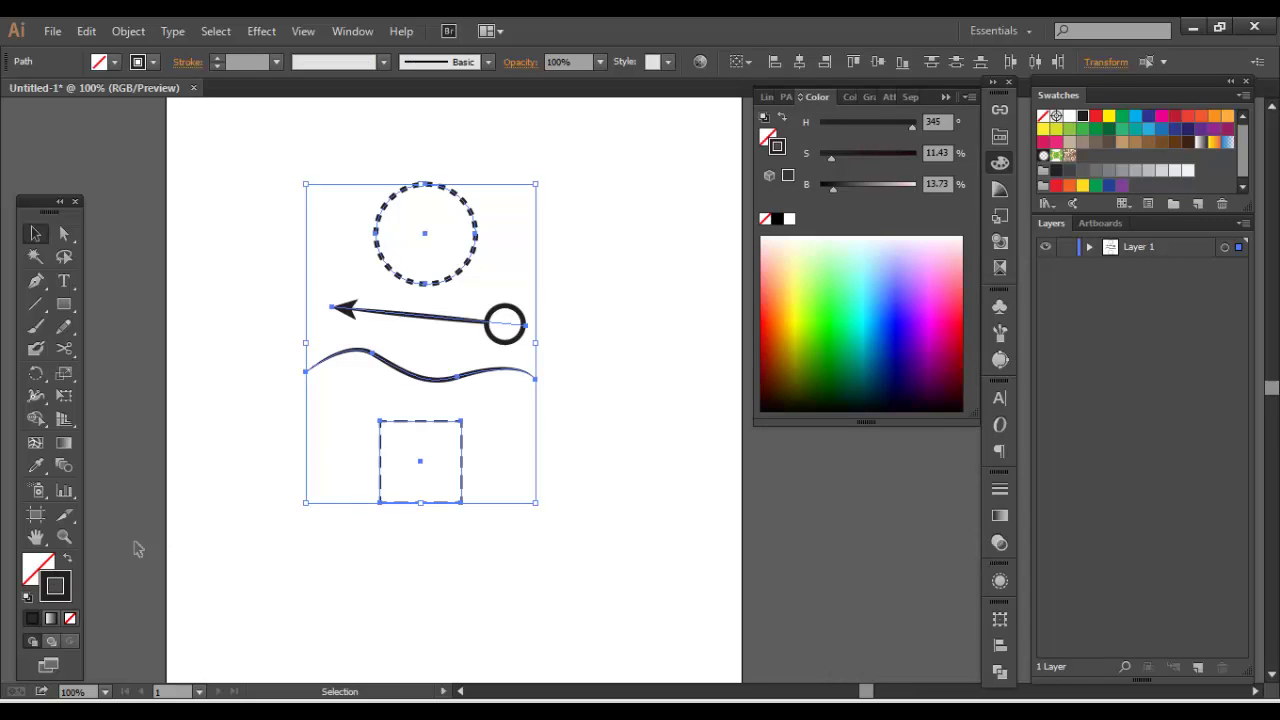
left_click(51, 619)
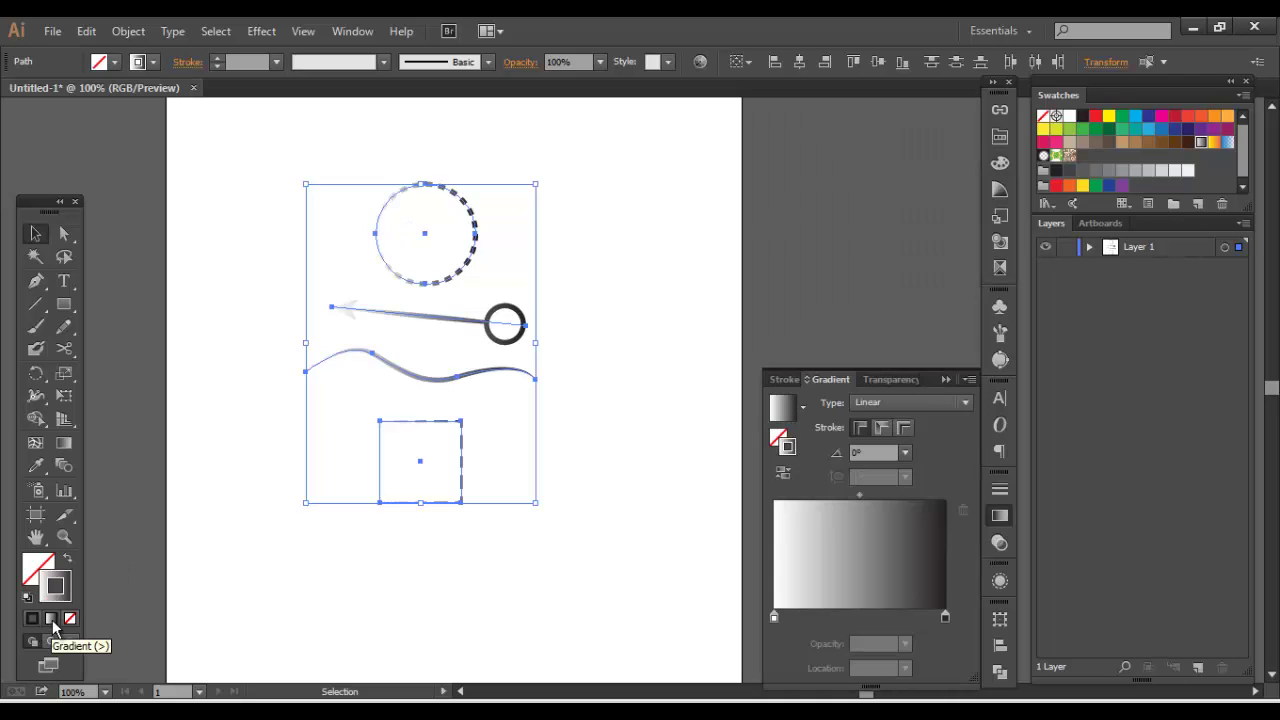
left_click(297, 491)
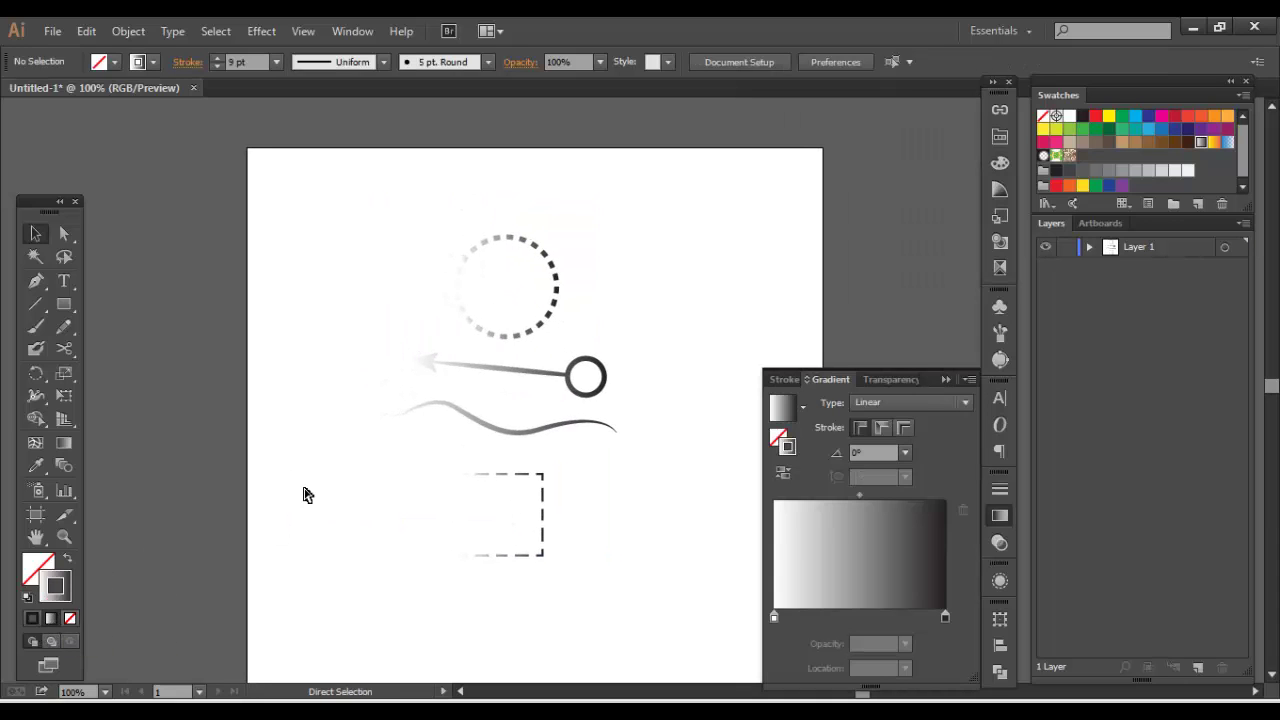
key("ctrl+=")
left_click_drag(306, 491, 357, 443)
left_click_drag(346, 150, 651, 594)
scroll(717, 469, "up", 2)
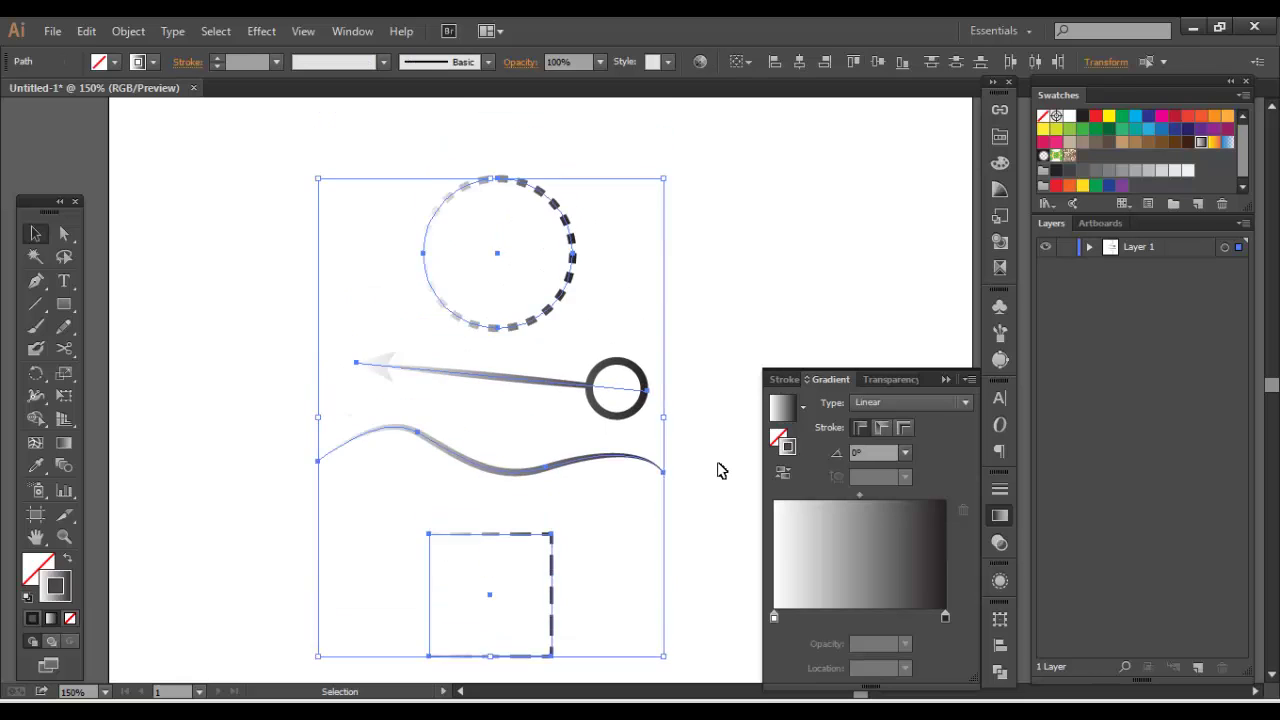
scroll(720, 470, "down", 1)
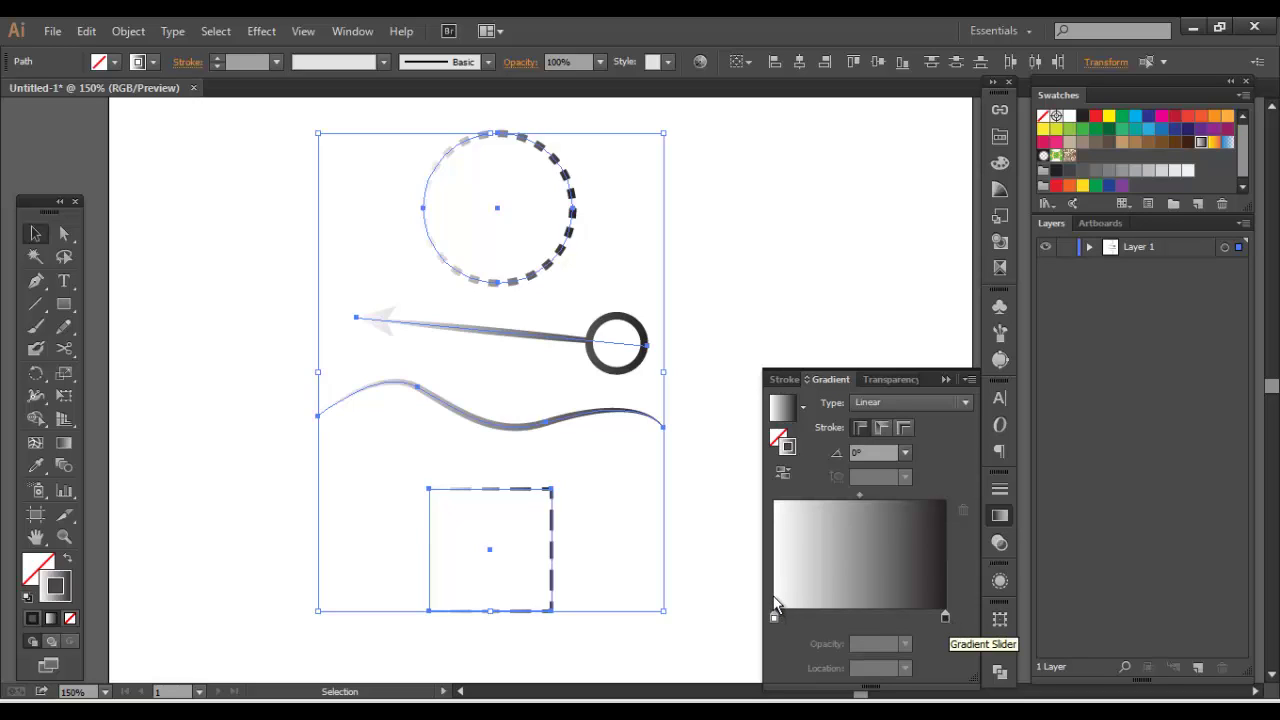
Compare solid and gradient strokes on all four shapes, ending with the gradient applied.
left_click(677, 491)
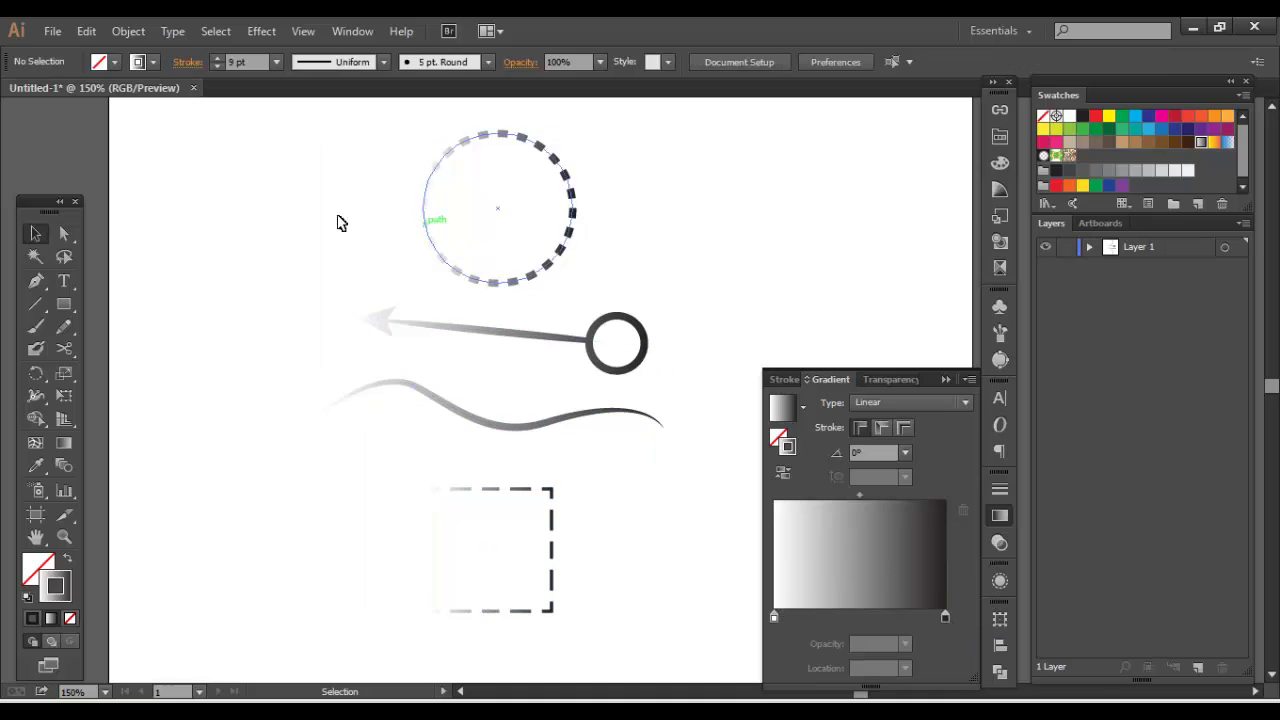
left_click_drag(316, 200, 616, 560)
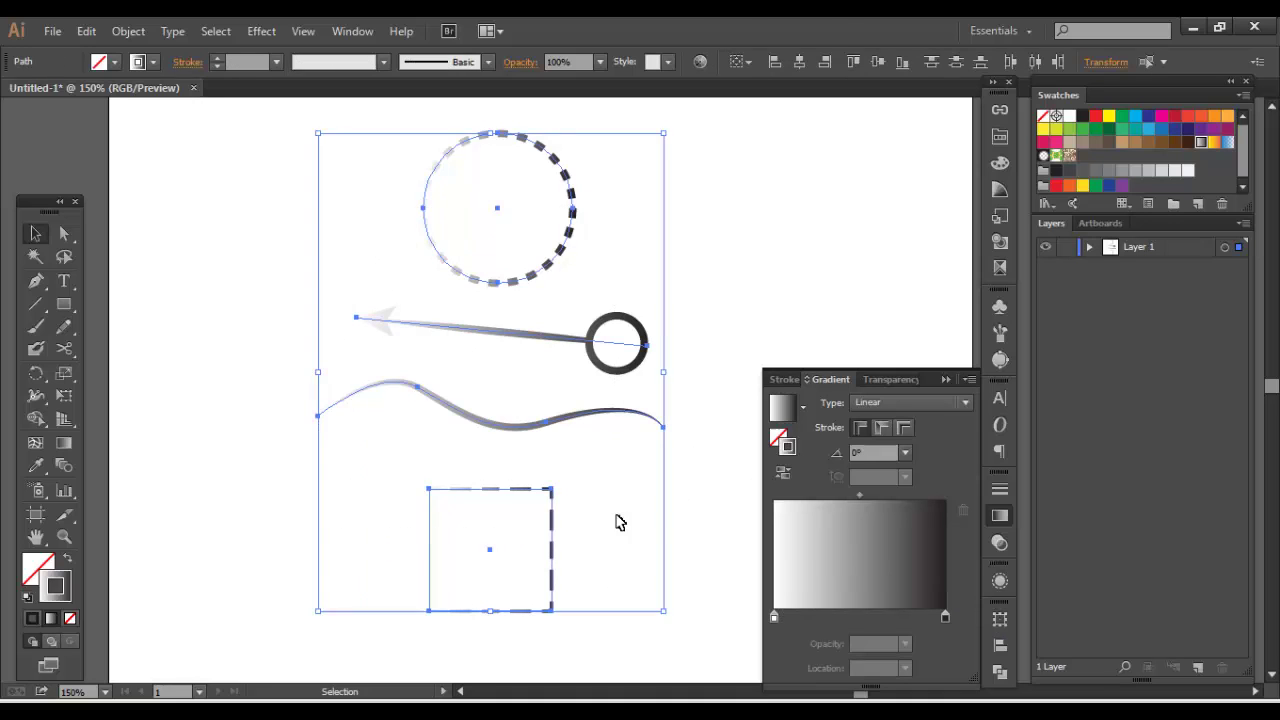
left_click(31, 620)
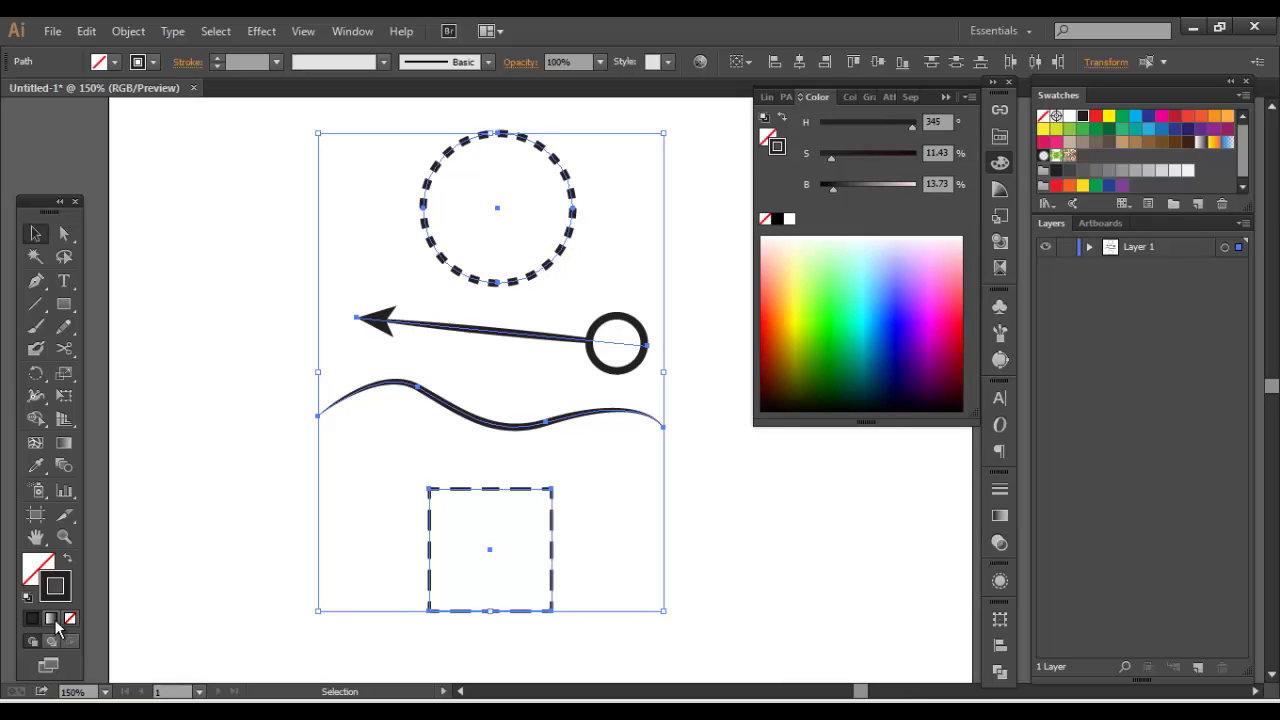
left_click(50, 620)
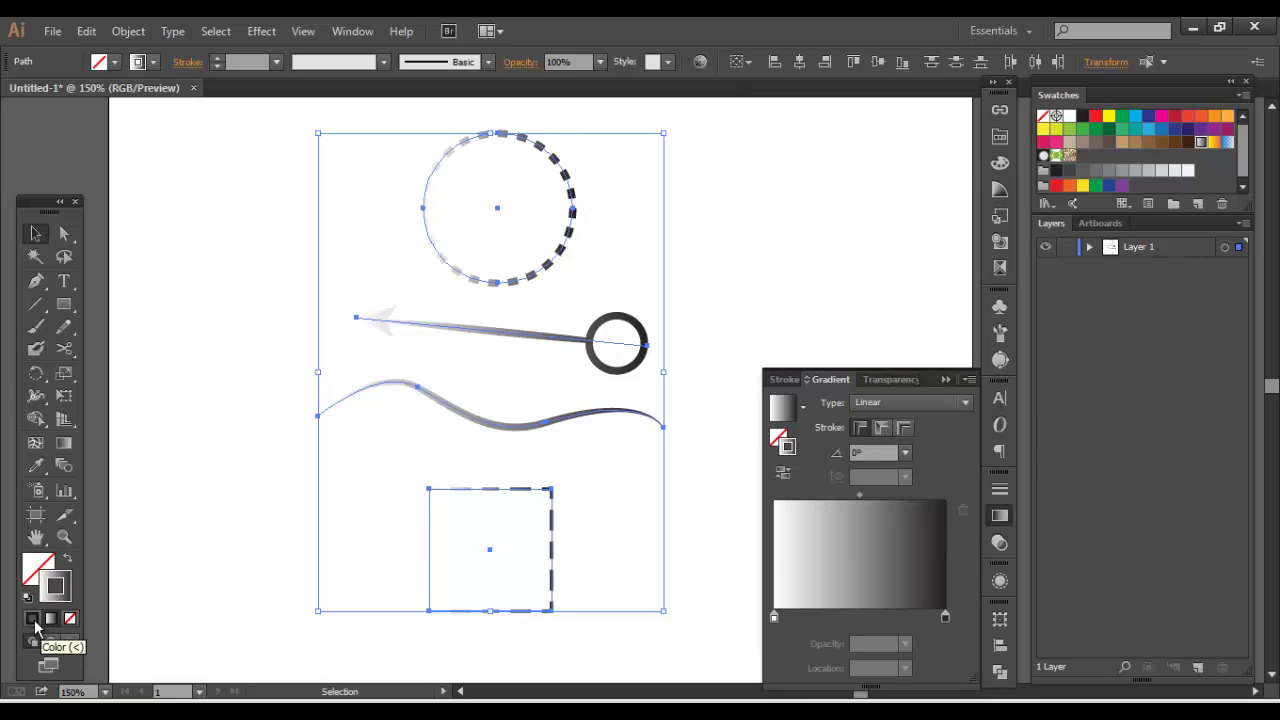
left_click(33, 620)
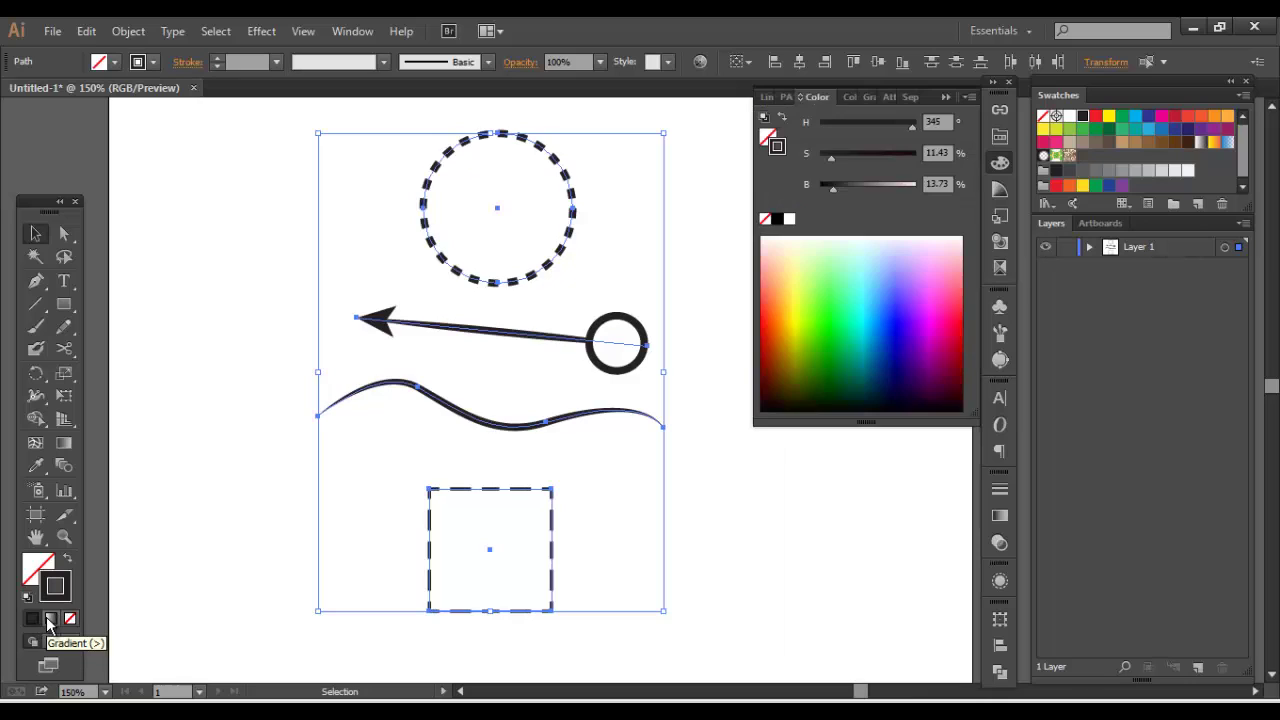
left_click(50, 620)
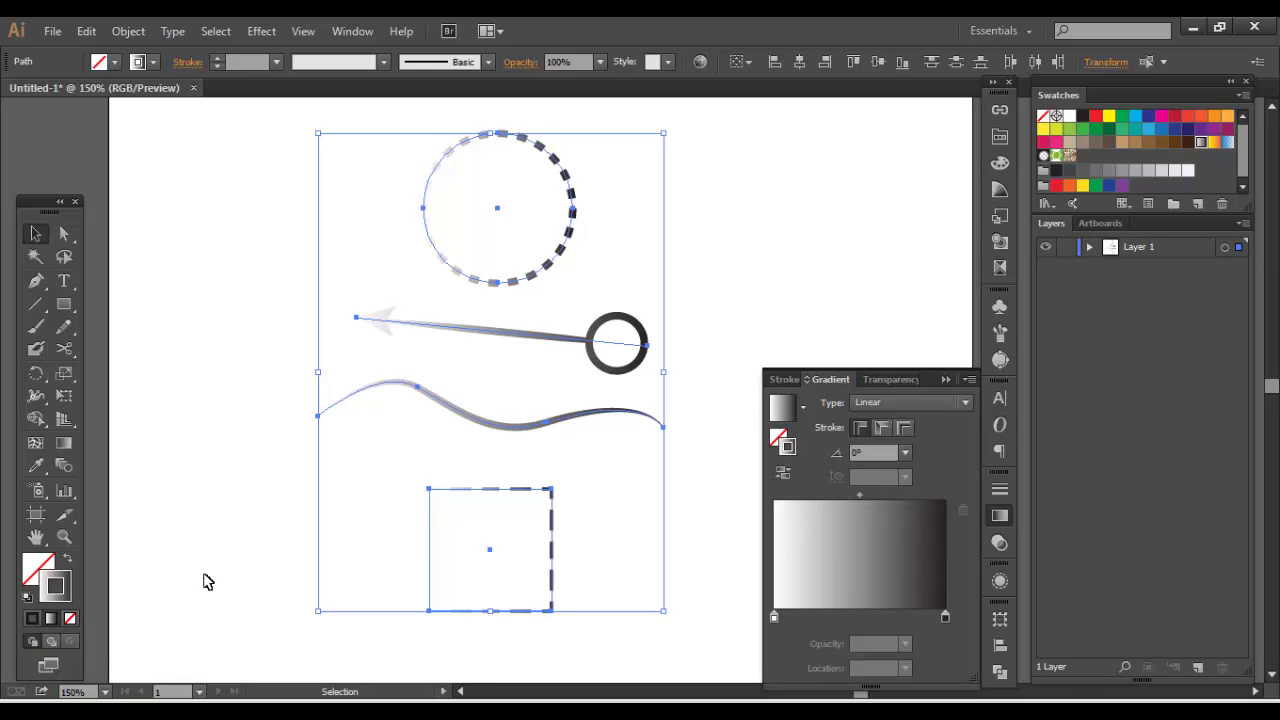
Try the stroke gradient modes, finishing with 'Apply gradient across stroke'.
left_click(886, 429)
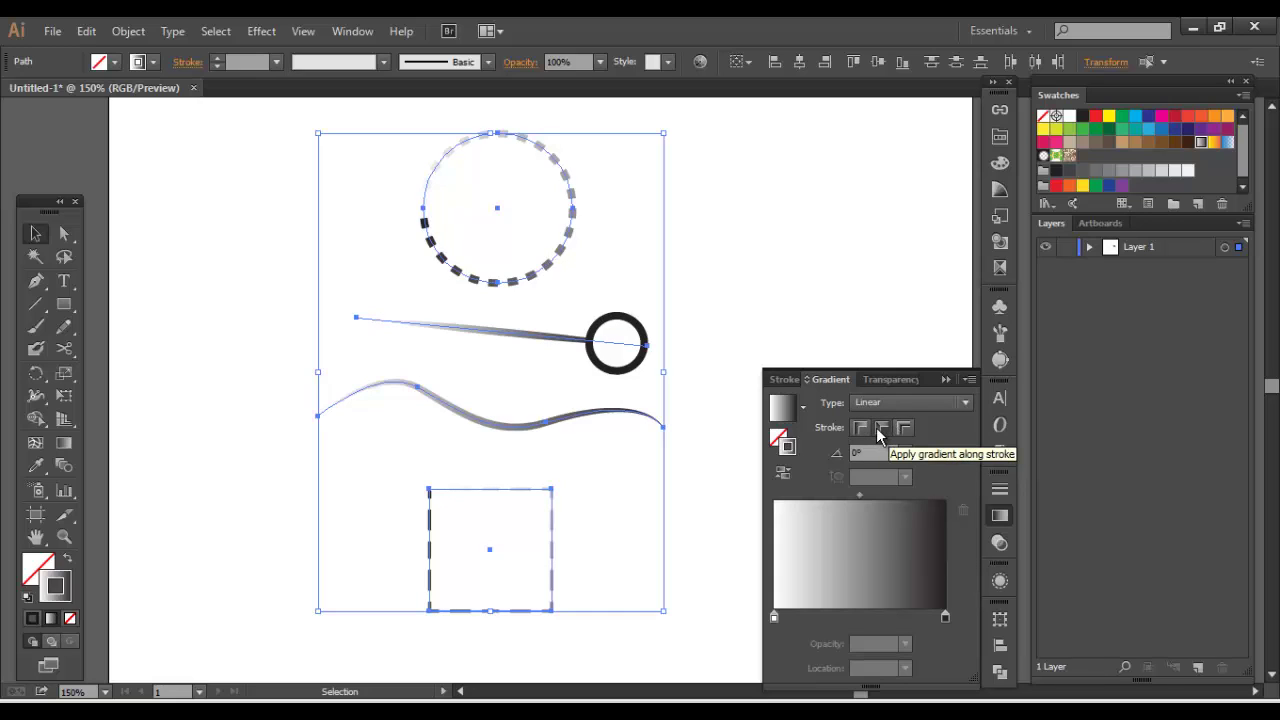
left_click(860, 427)
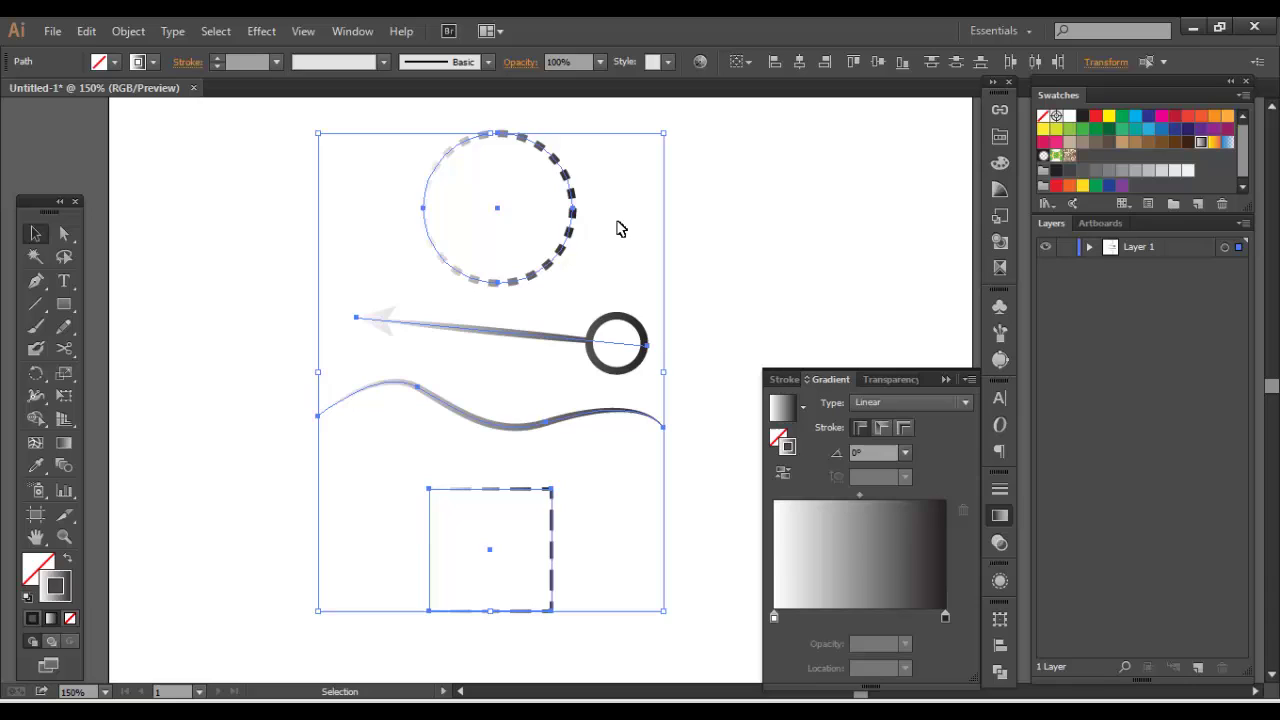
left_click(883, 428)
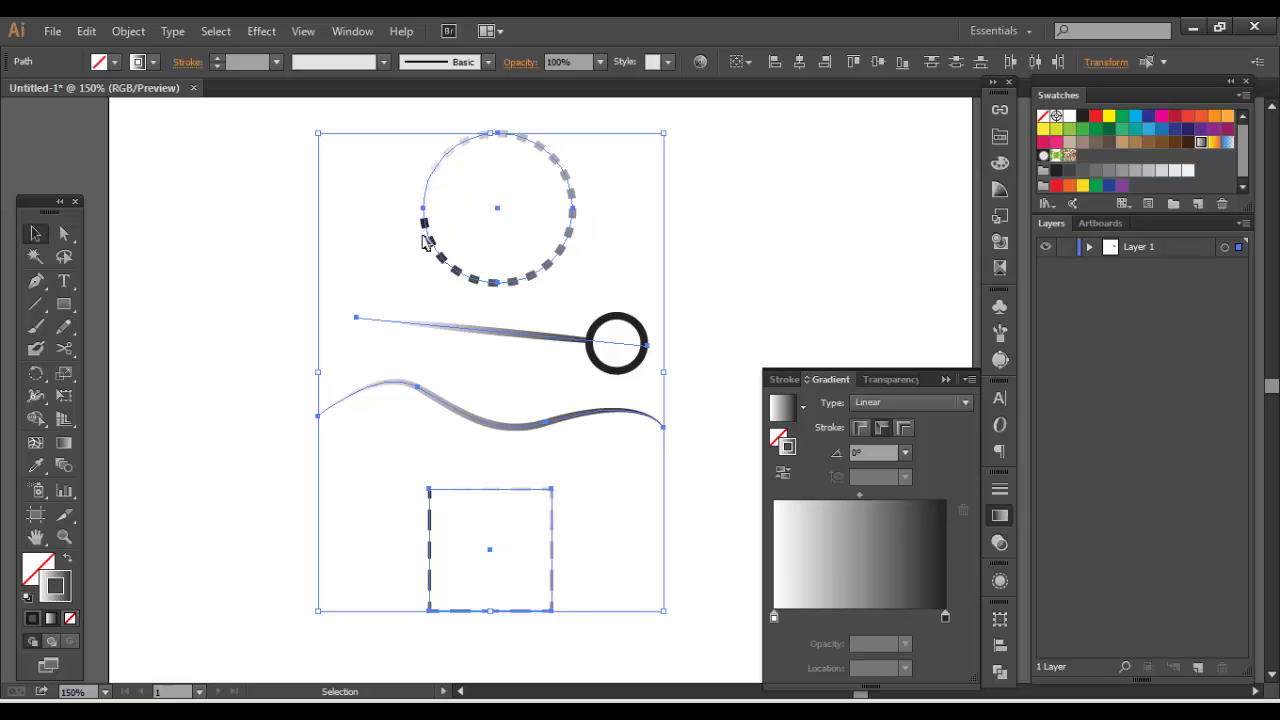
left_click(905, 427)
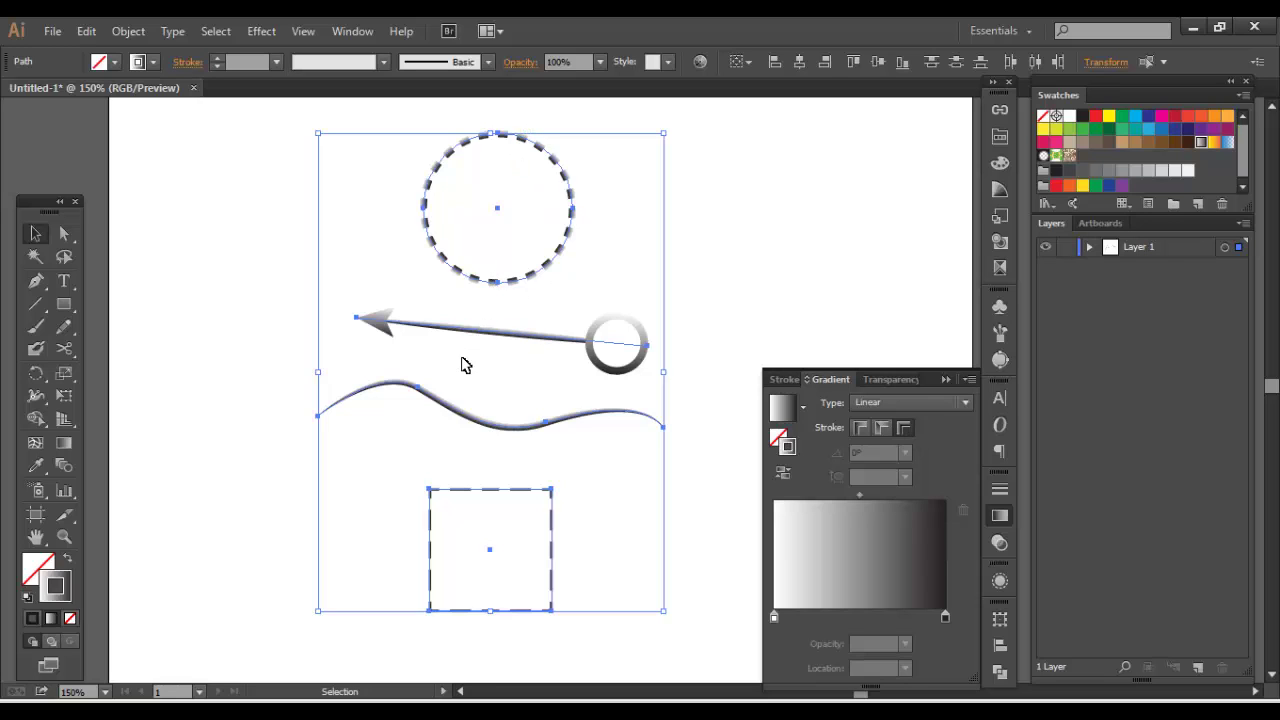
Zoom in on the wavy line to inspect its across-stroke gradient shading, then zoom back out.
key("a")
left_click_drag(394, 368, 523, 463)
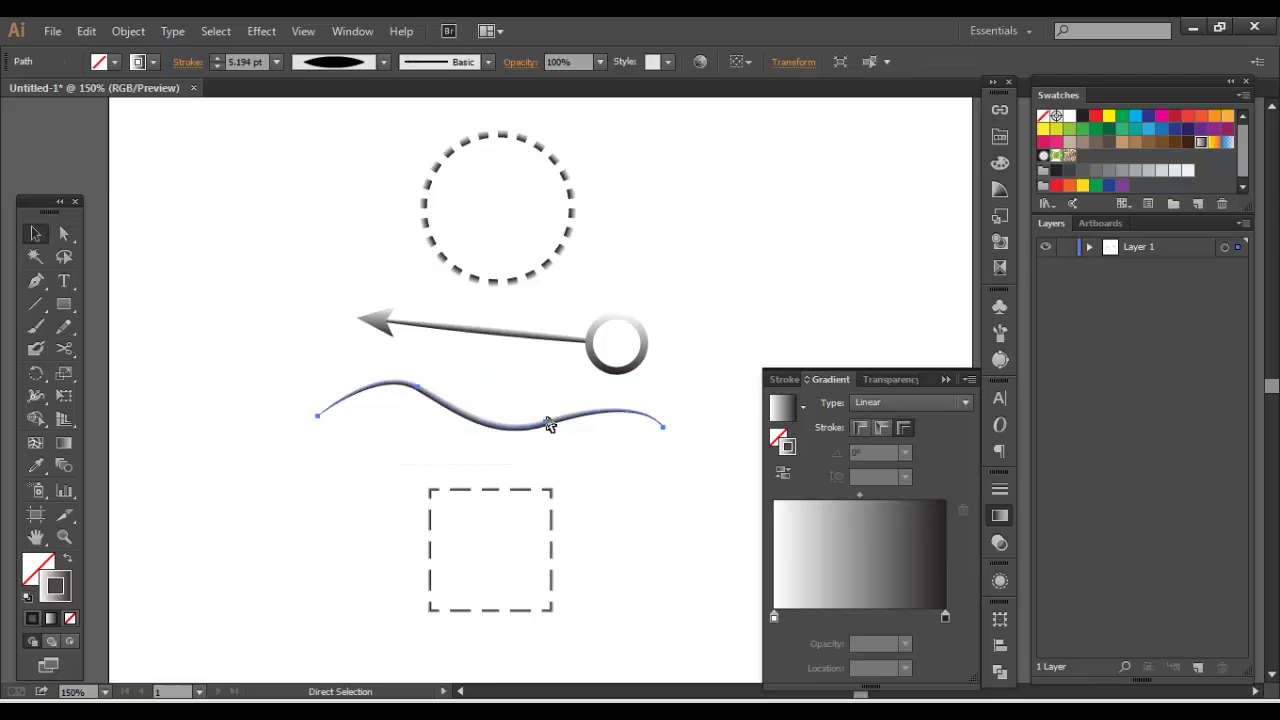
key("v")
scroll(549, 424, "up", 3)
scroll(540, 320, "down", 2)
scroll(540, 320, "left", 2)
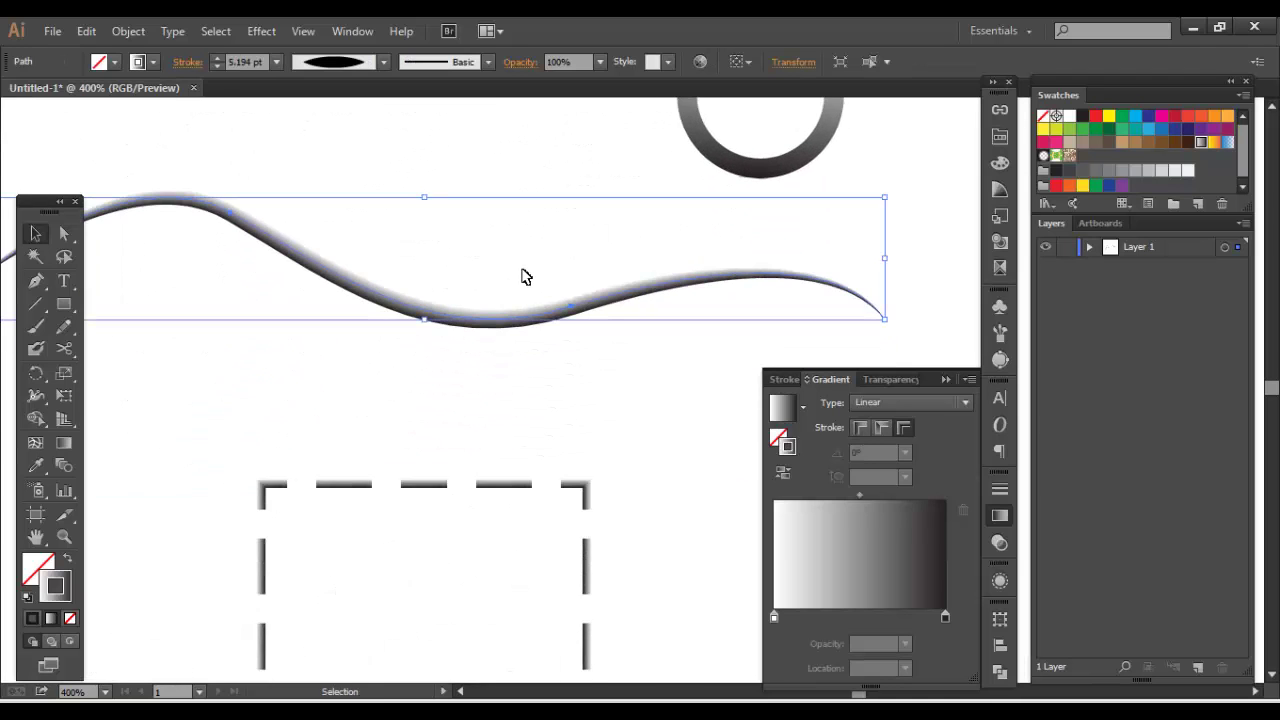
key("a")
scroll(522, 277, "up", 3)
scroll(522, 277, "down", 6)
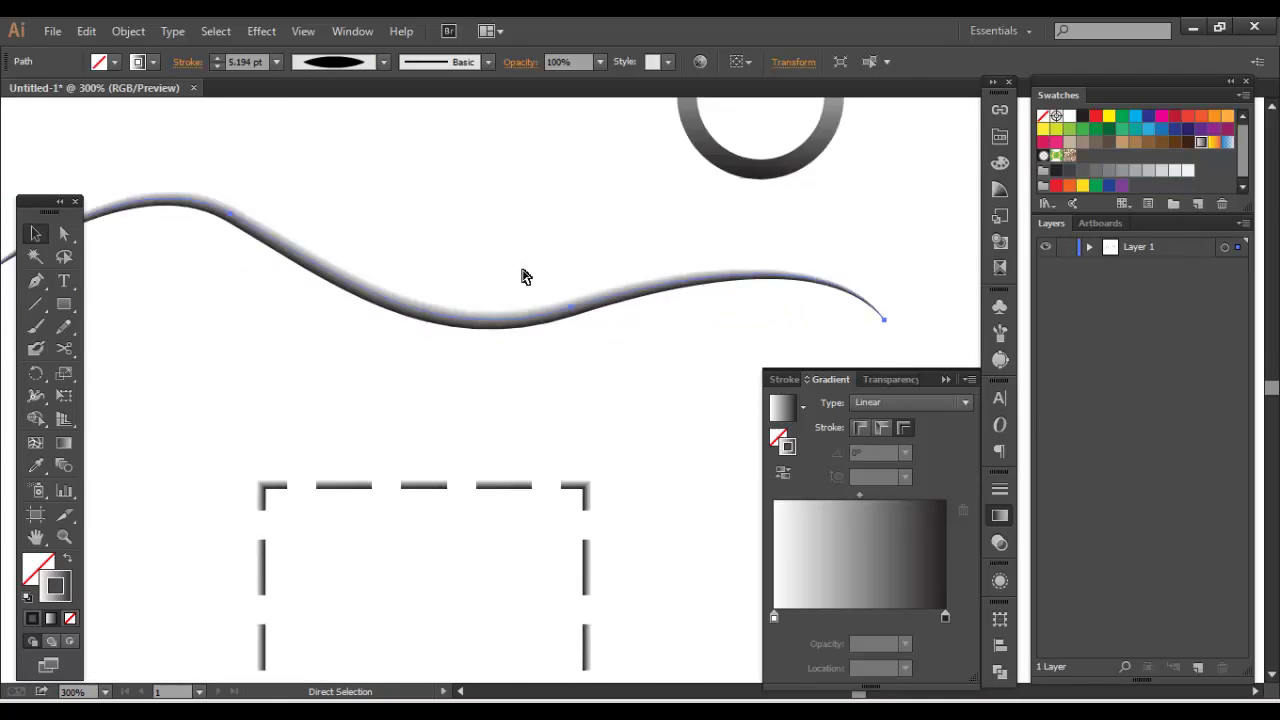
key("v")
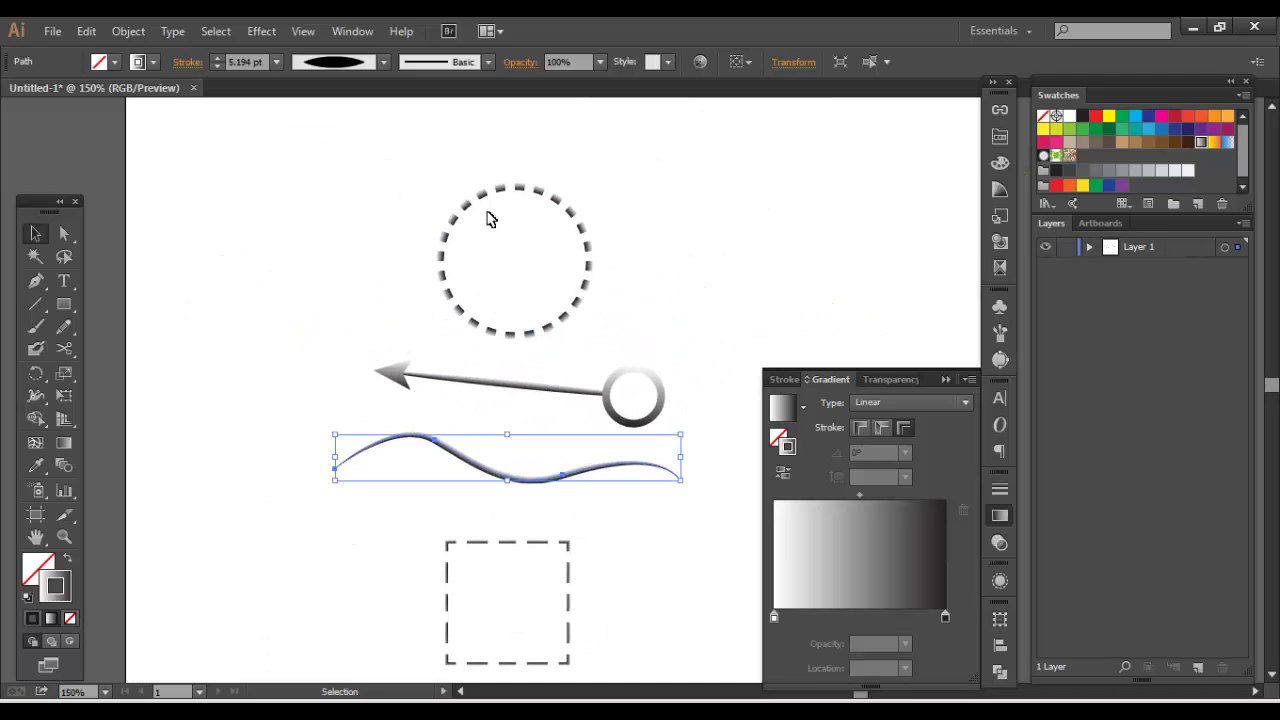
scroll(449, 378, "down", 2)
scroll(449, 378, "up", 2)
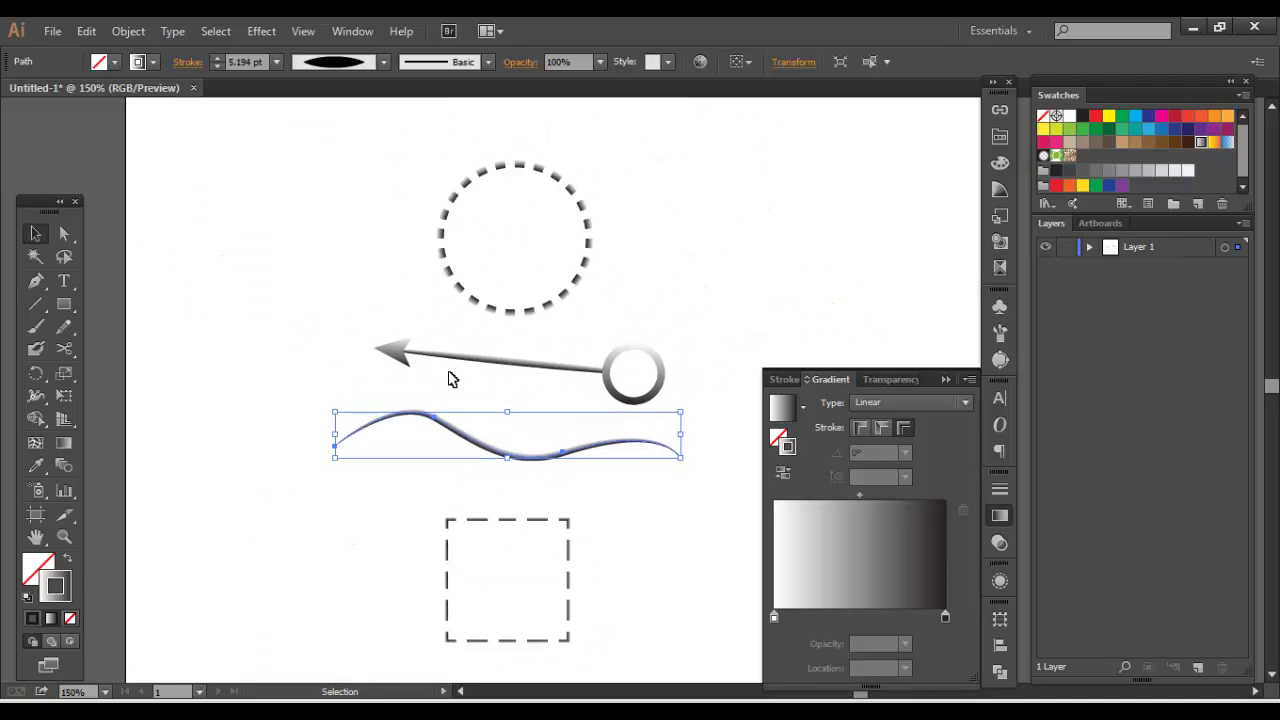
Switch the stroke gradient of all four shapes to Radial.
mouse_move(292, 212)
left_mouse_down()
mouse_move(571, 537)
mouse_move(568, 605)
left_mouse_up()
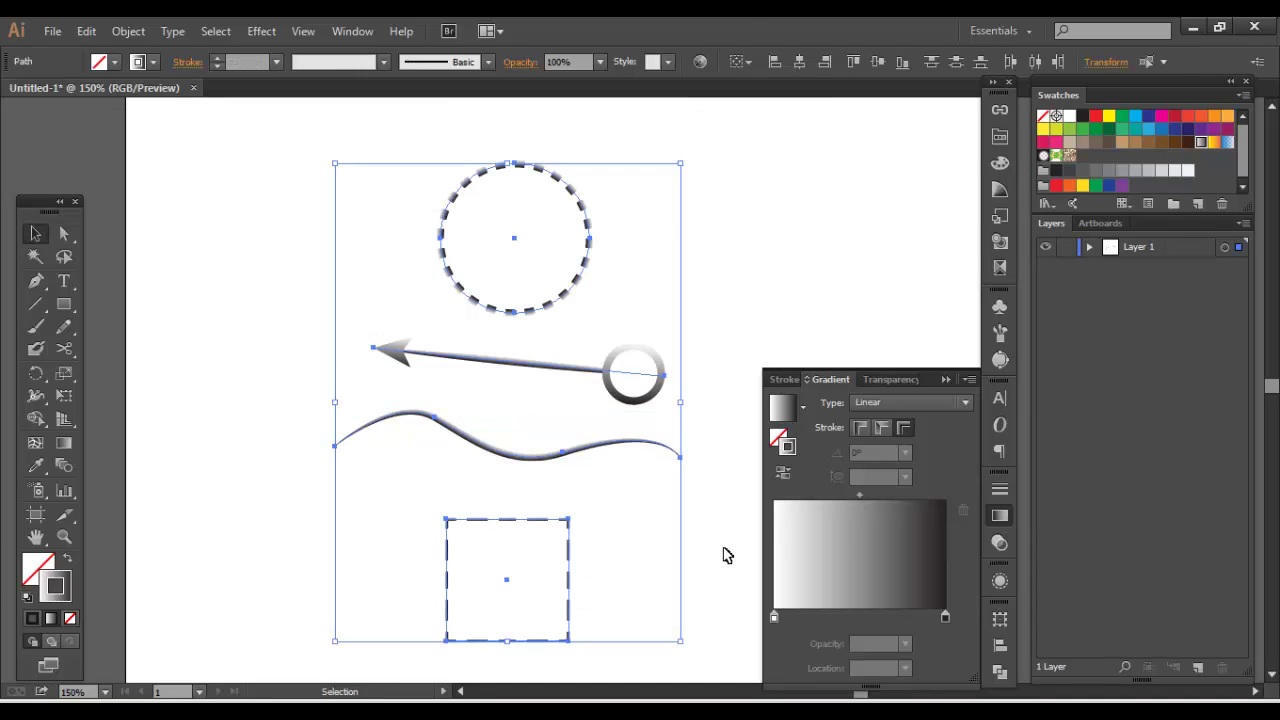
left_click(869, 402)
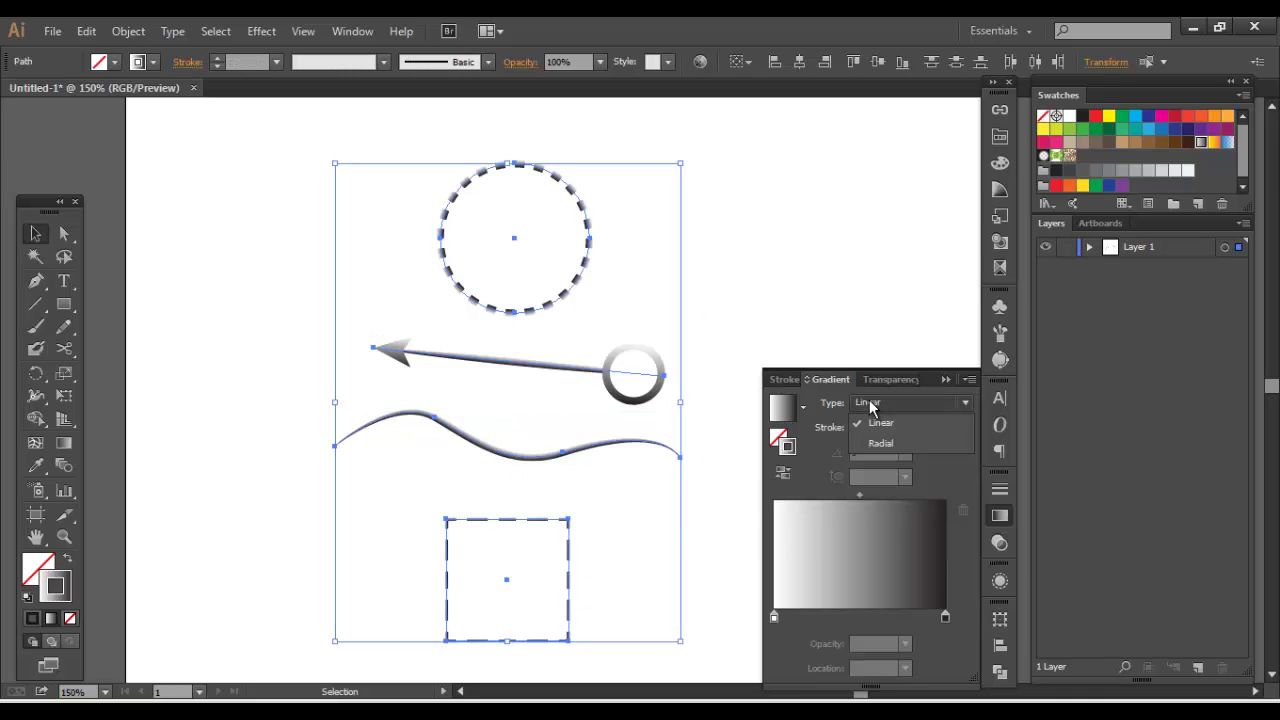
left_click(874, 440)
left_click(610, 300)
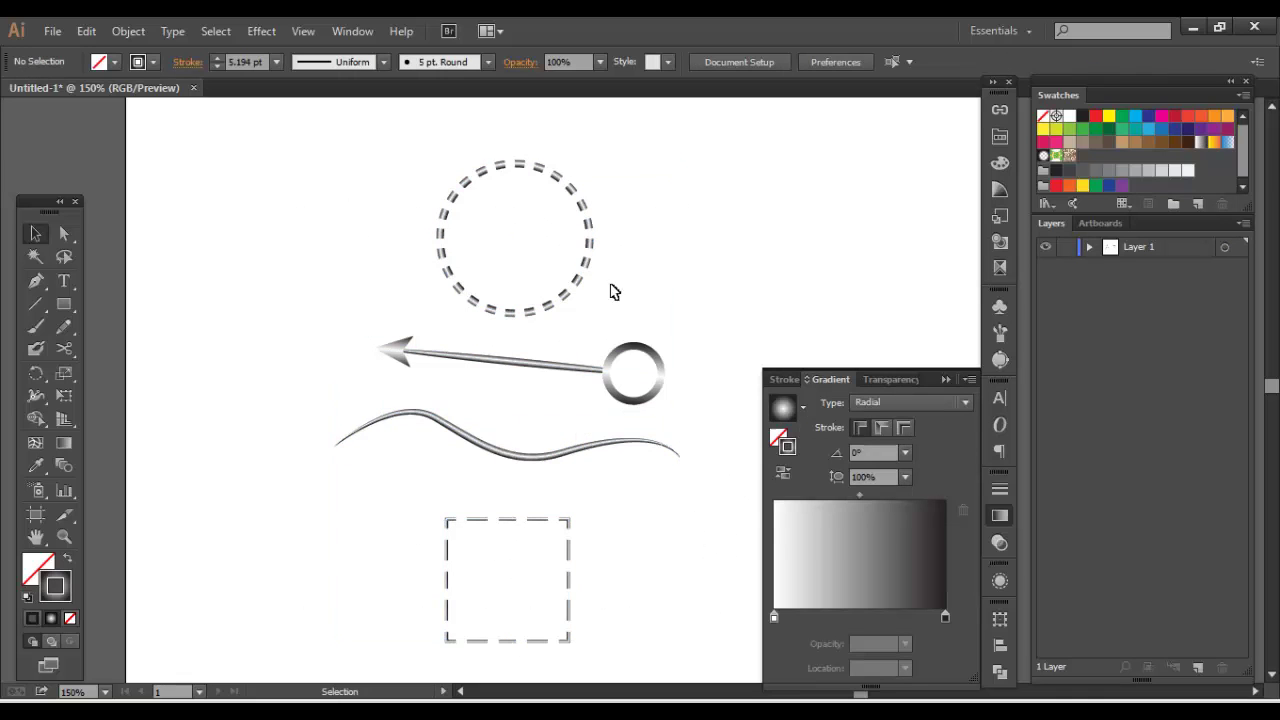
left_click_drag(406, 178, 677, 653)
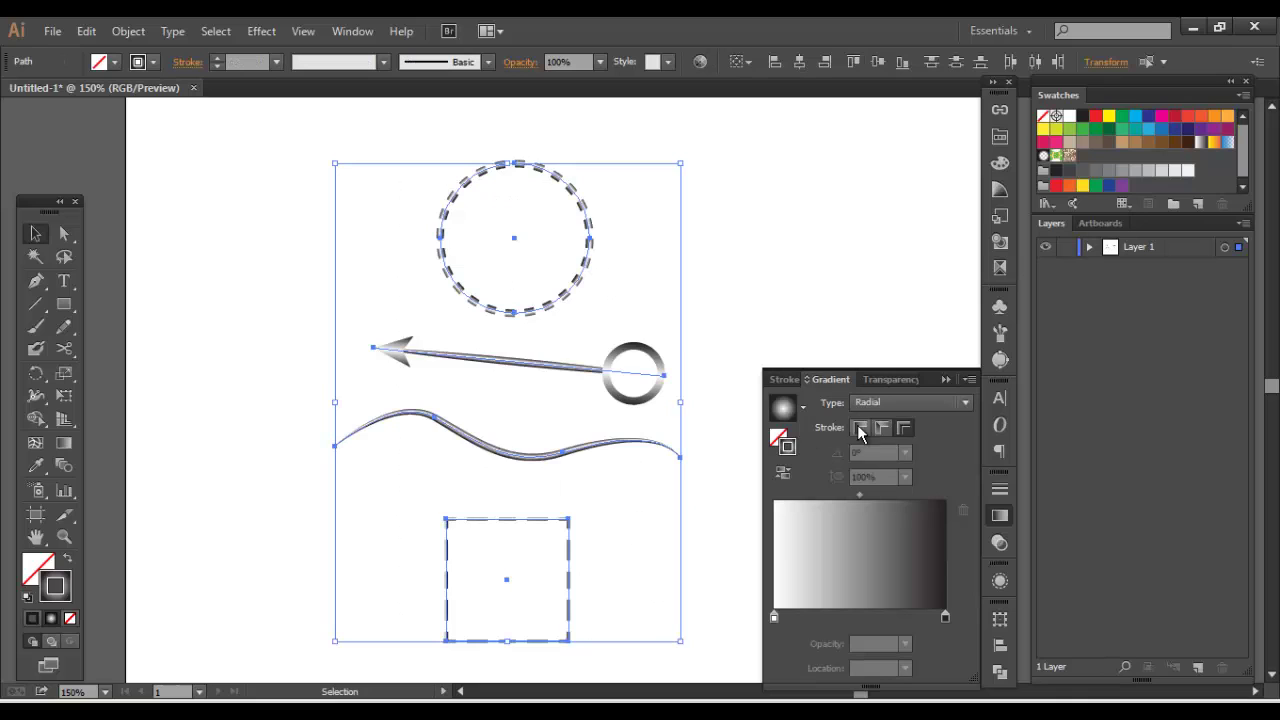
Make the radial gradient run along each stroke and preview the result.
left_click(880, 427)
left_click(318, 189)
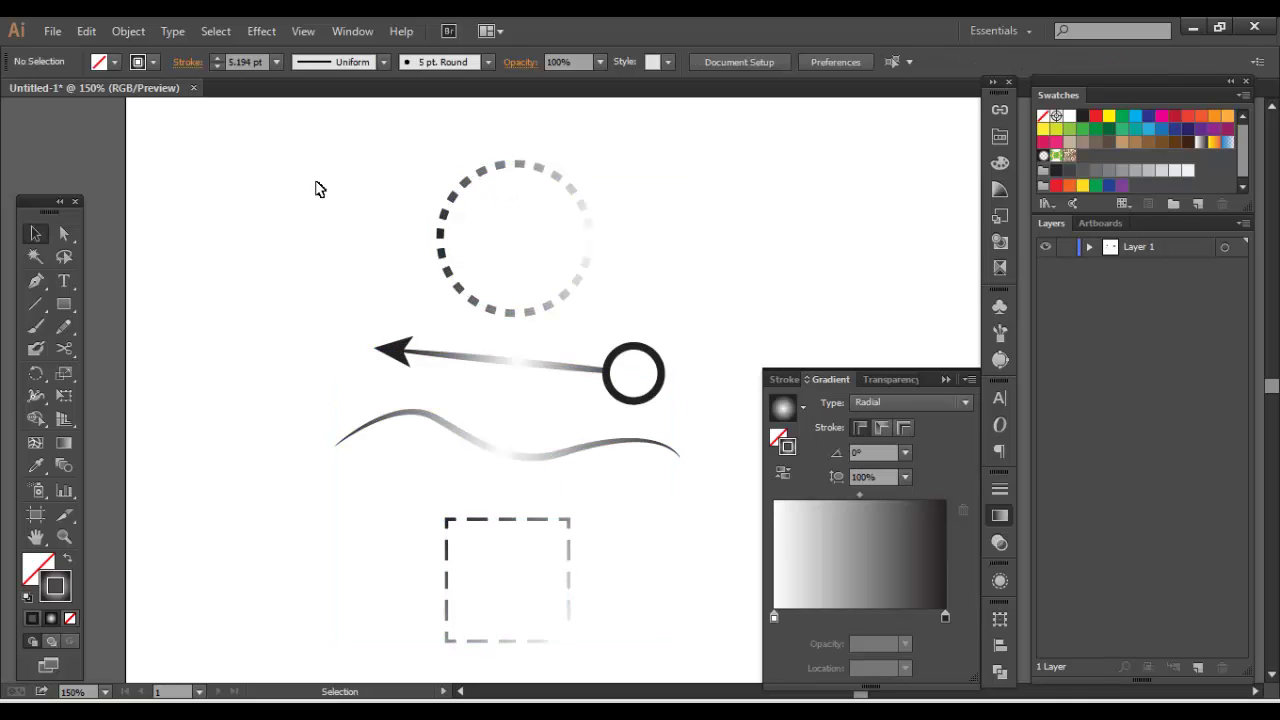
scroll(720, 608, "down", 1)
left_click_drag(318, 189, 600, 528)
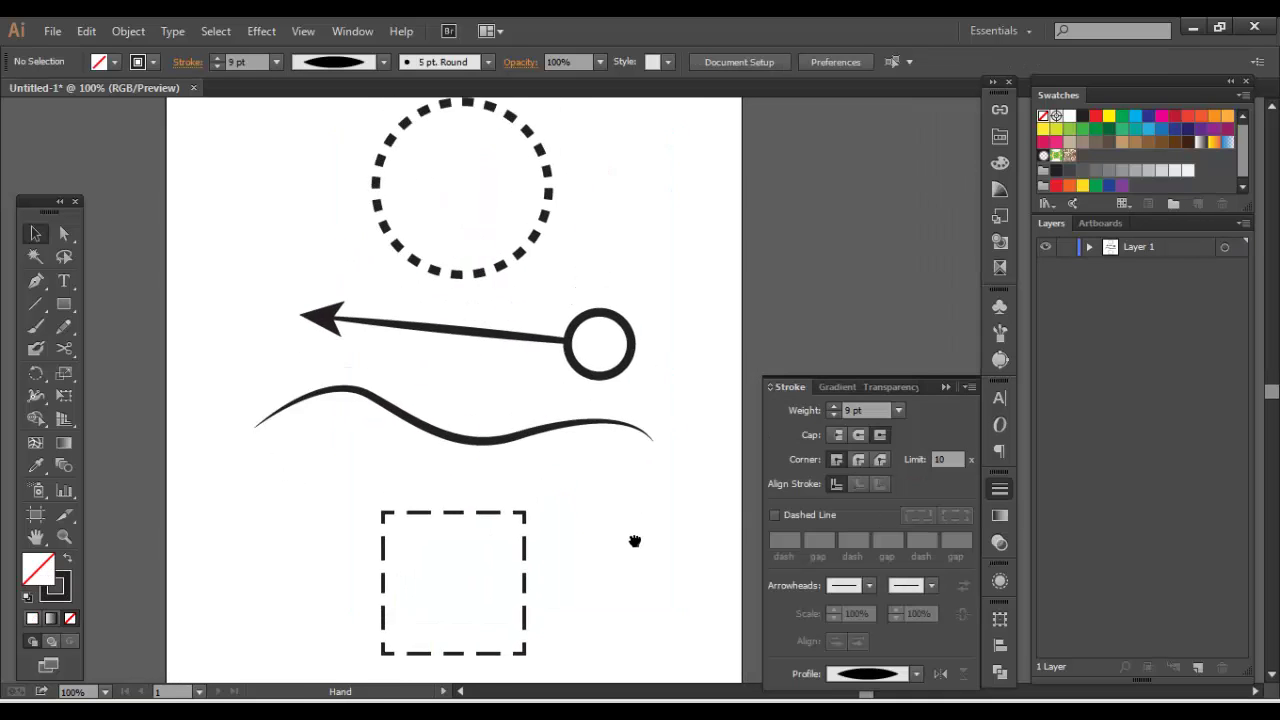
mouse_move(634, 537)
left_mouse_down()
mouse_move(666, 409)
mouse_move(648, 444)
left_mouse_up()
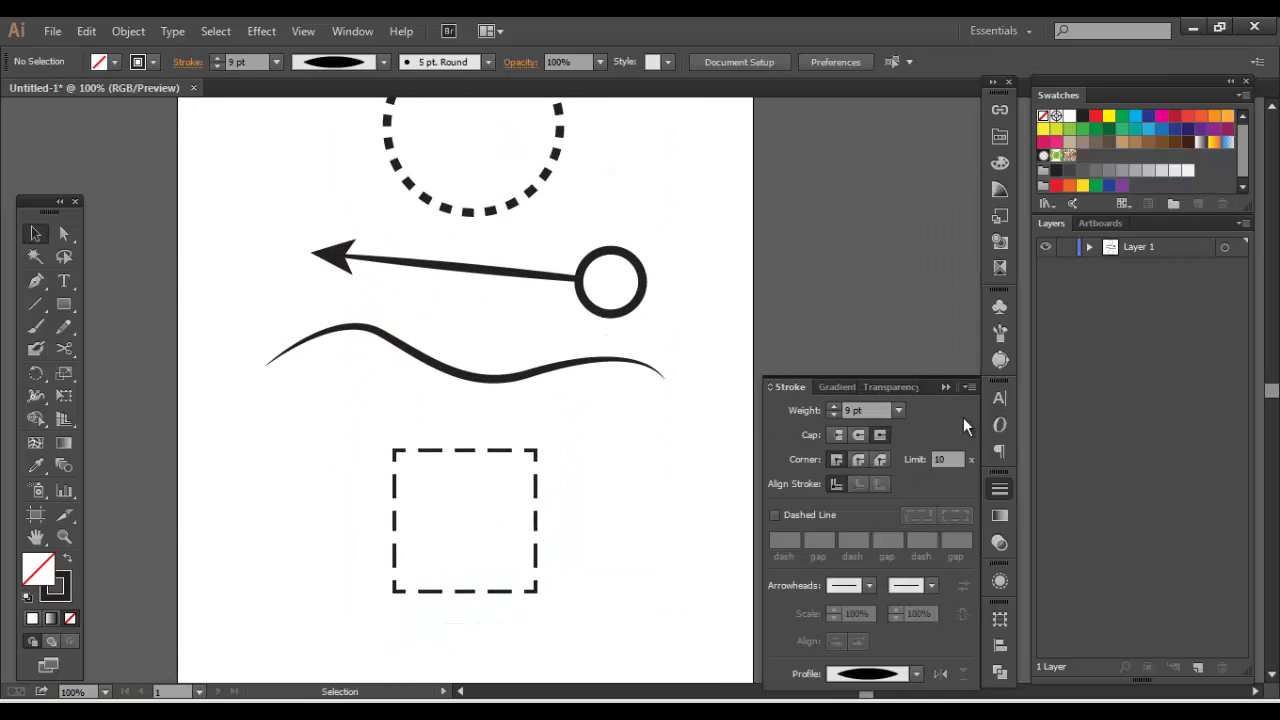
Scale all four shapes down together to about 58% of their size.
left_click(595, 362)
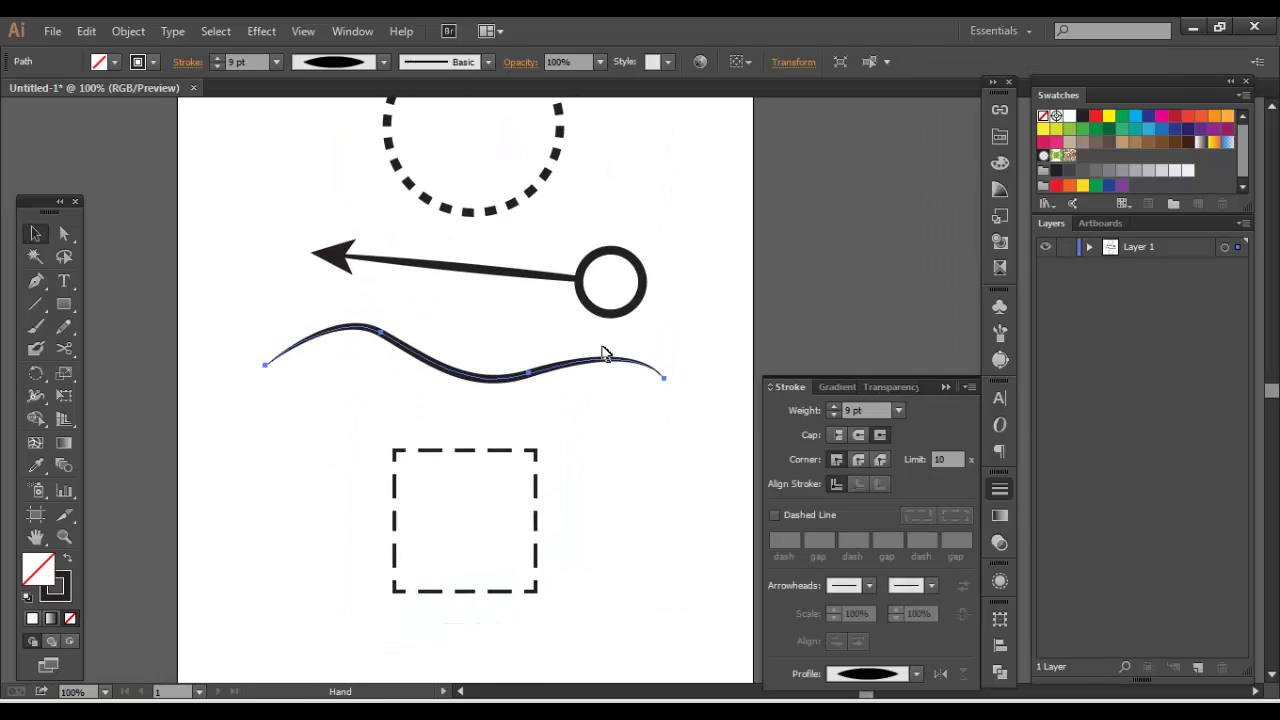
left_click(686, 320)
mouse_move(686, 320)
left_mouse_down()
mouse_move(671, 391)
mouse_move(669, 311)
mouse_move(667, 353)
left_mouse_up()
left_click_drag(286, 208, 607, 550)
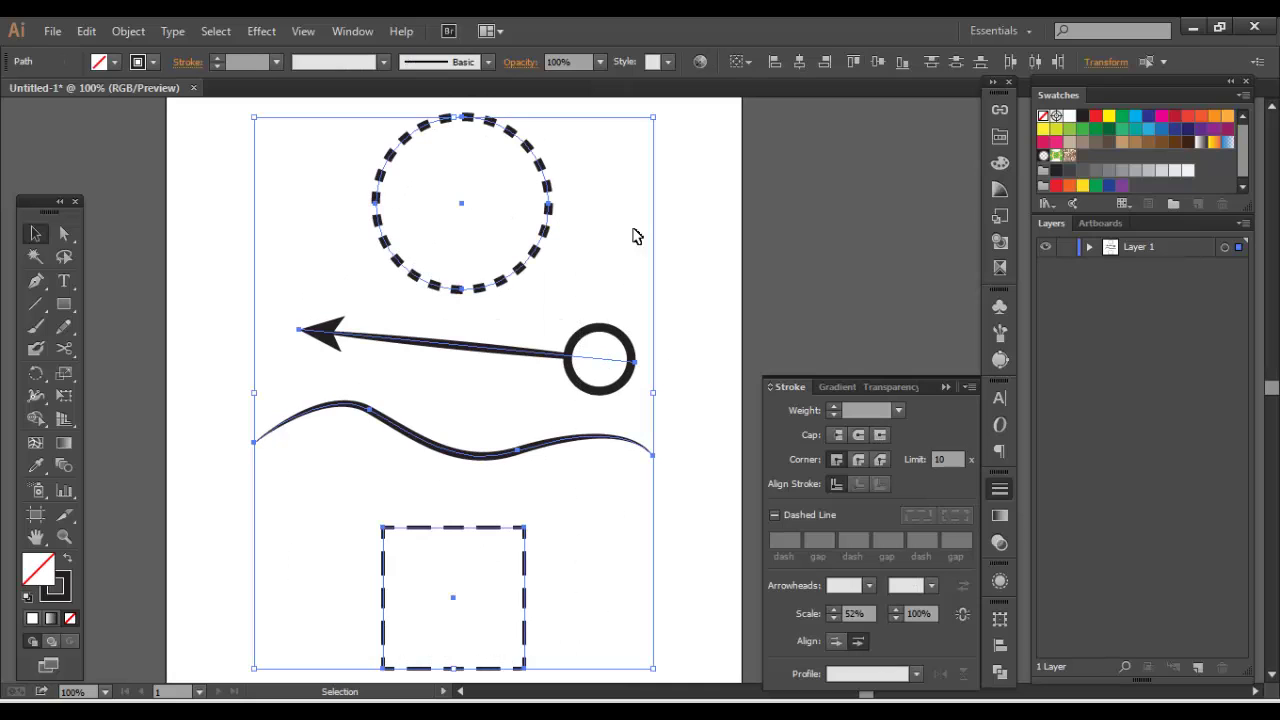
left_click_drag(655, 127, 508, 197)
left_click(508, 197)
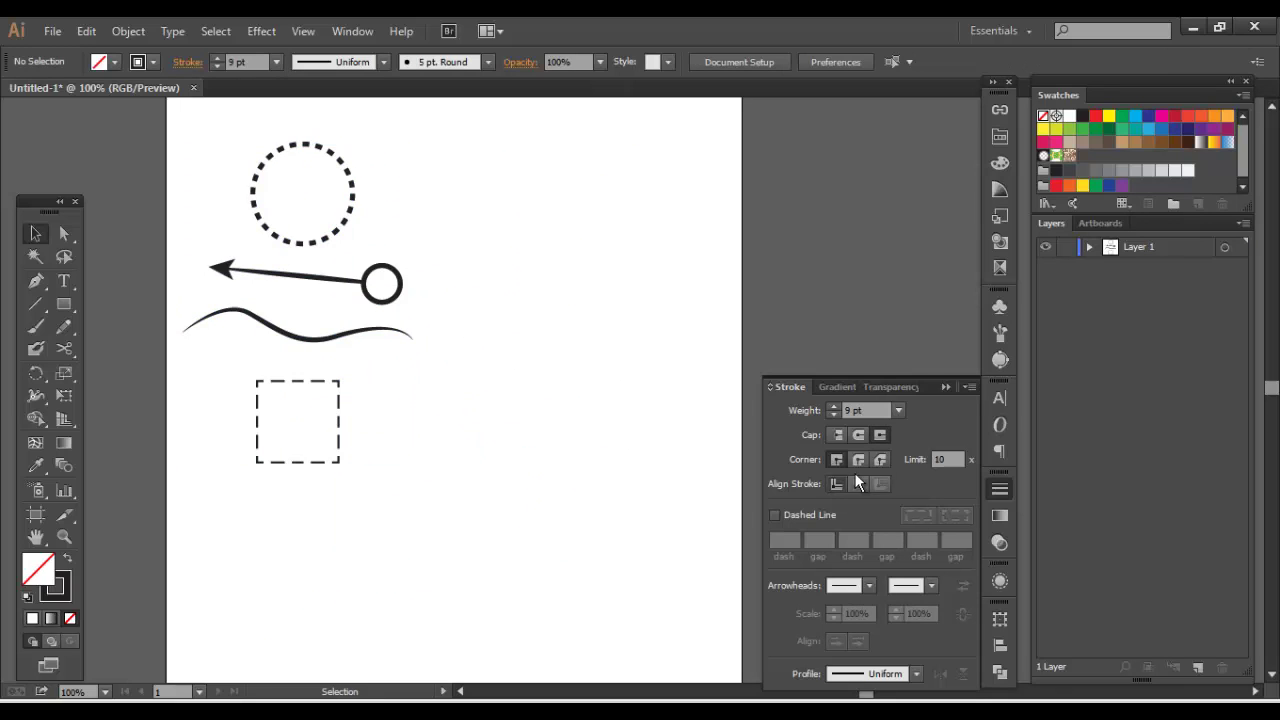
Move the four shapes right and down toward the artboard's centre.
left_click_drag(480, 177, 277, 459)
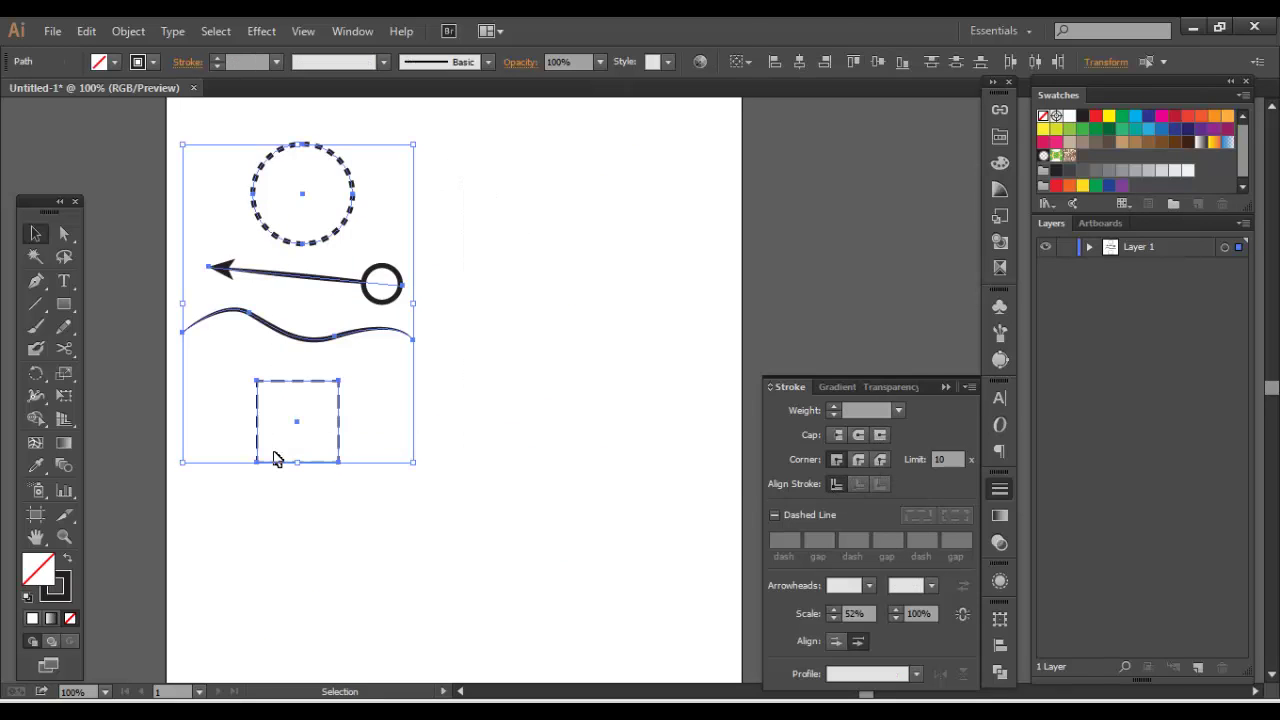
left_click_drag(306, 343, 429, 361)
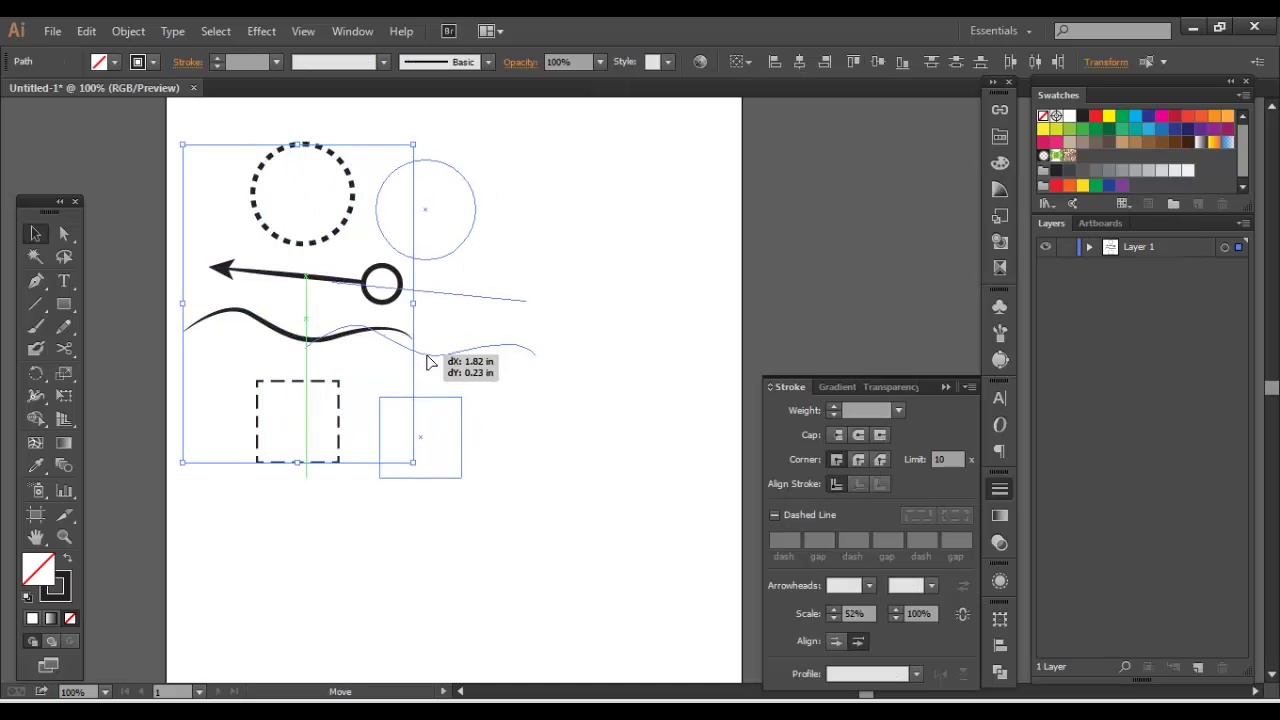
left_click(612, 340)
left_click_drag(555, 490, 338, 130)
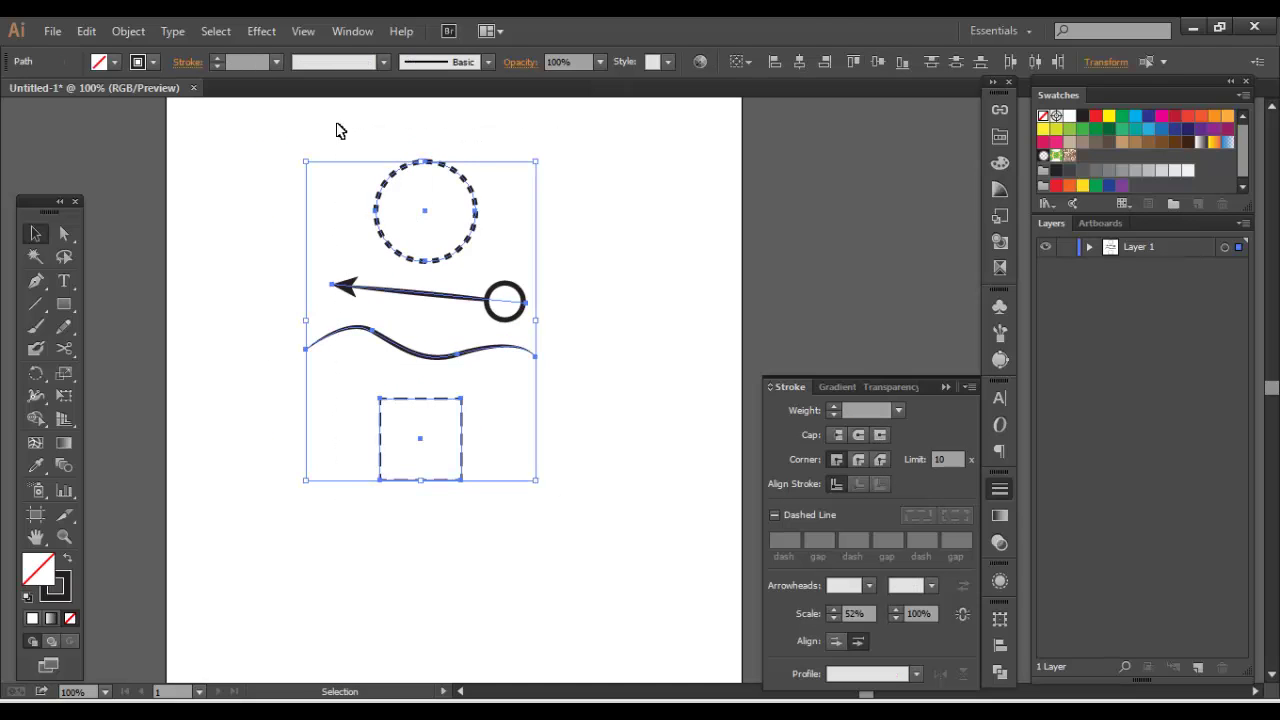